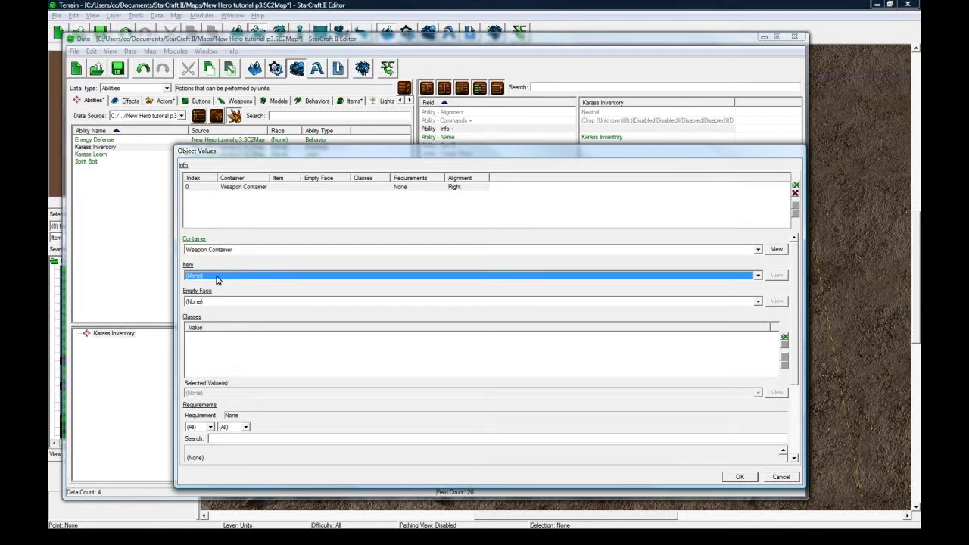
# Set the Empty Face of the Weapon Container entry to 10SlotBag (Unnamed).
pyautogui.click(214, 277)
pyautogui.click(211, 303)
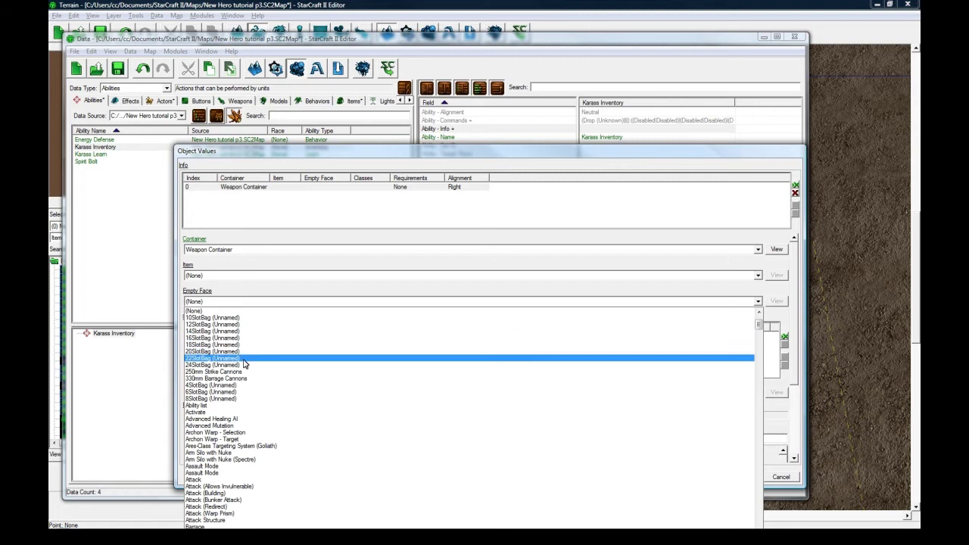
pyautogui.click(245, 318)
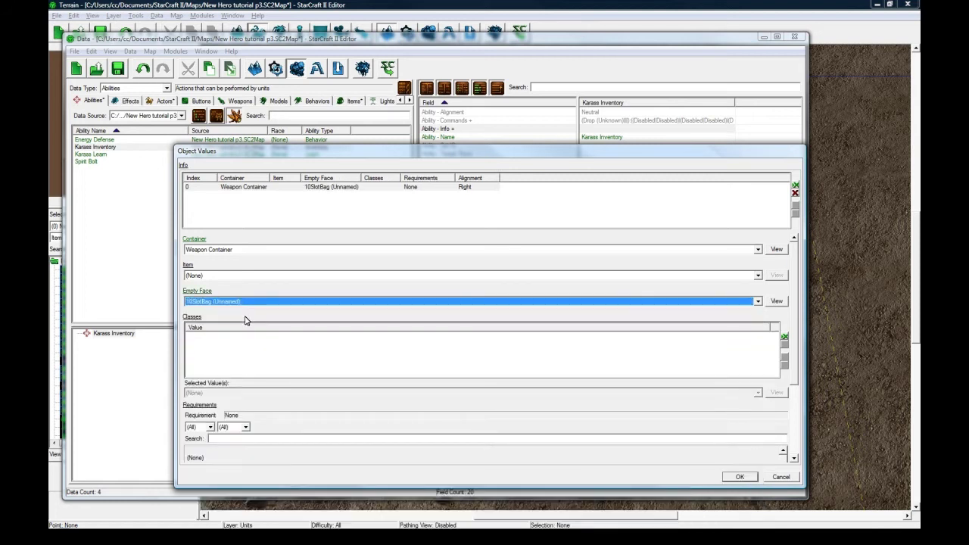
pyautogui.click(211, 303)
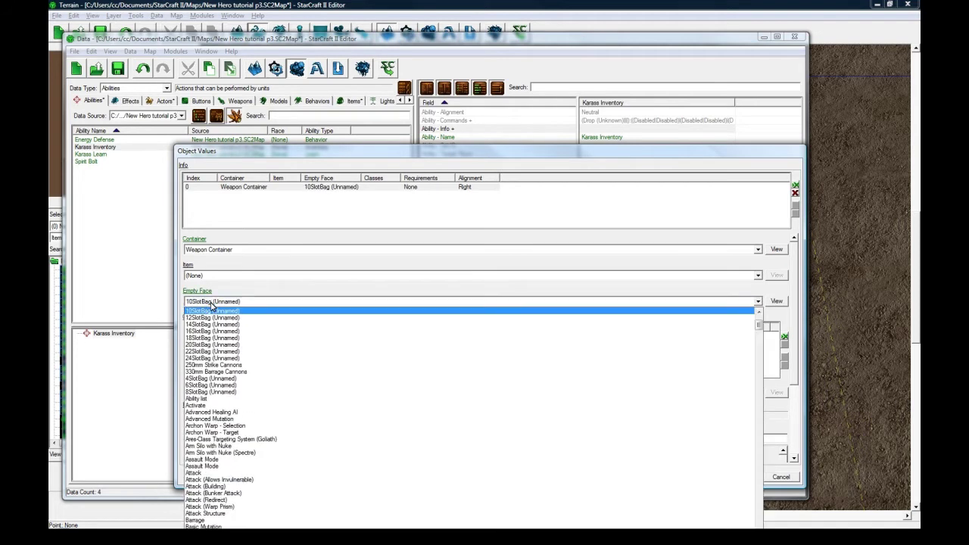
pyautogui.click(212, 303)
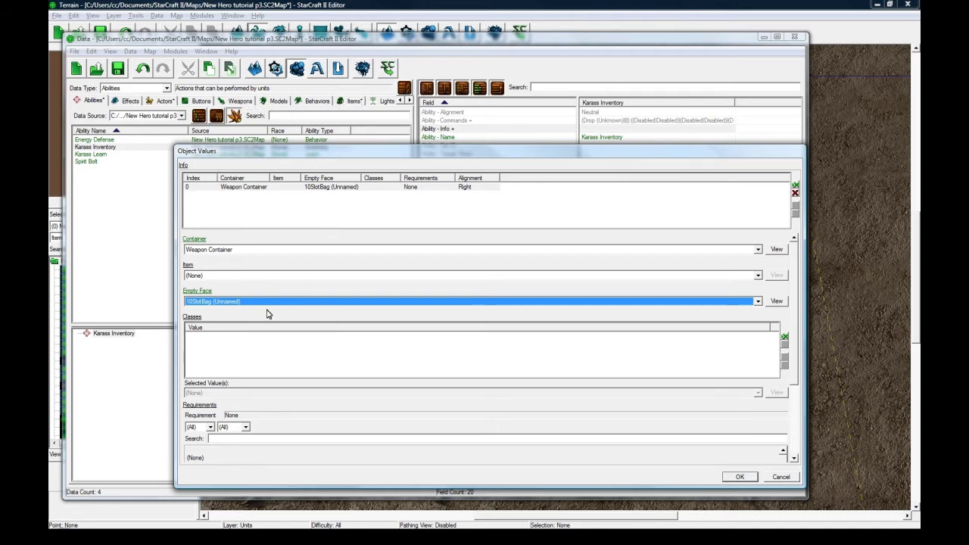
# Add the Misc class to the Weapon Container entry.
pyautogui.rightClick(217, 344)
pyautogui.click(235, 360)
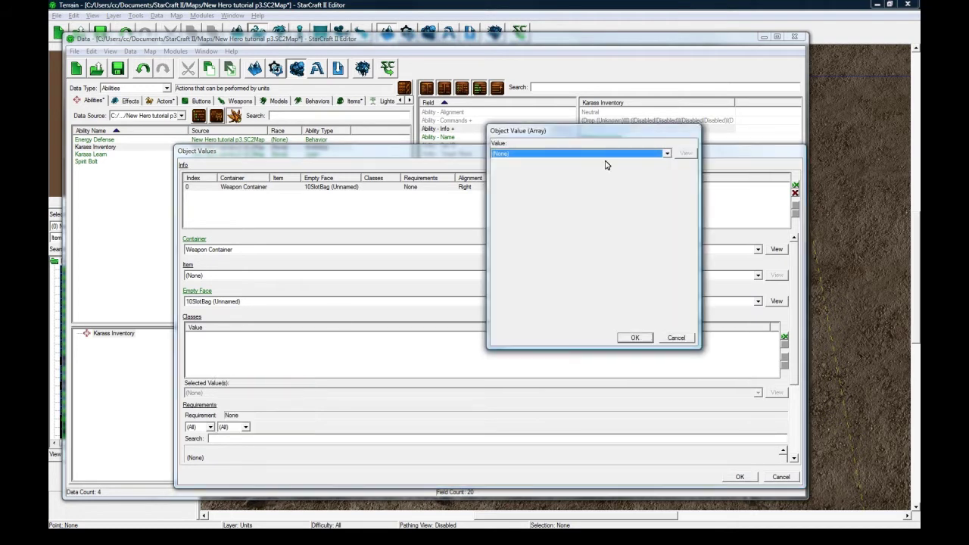
pyautogui.click(564, 155)
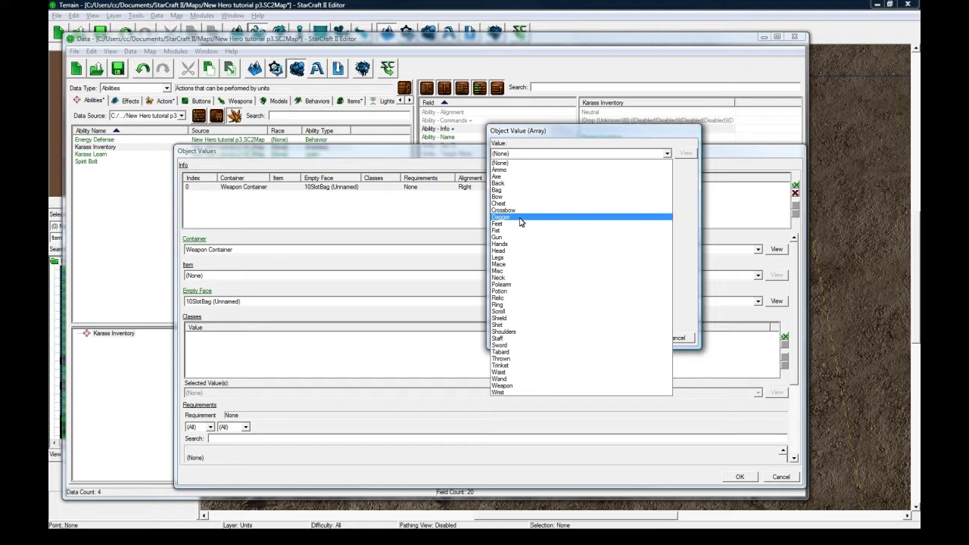
pyautogui.click(527, 271)
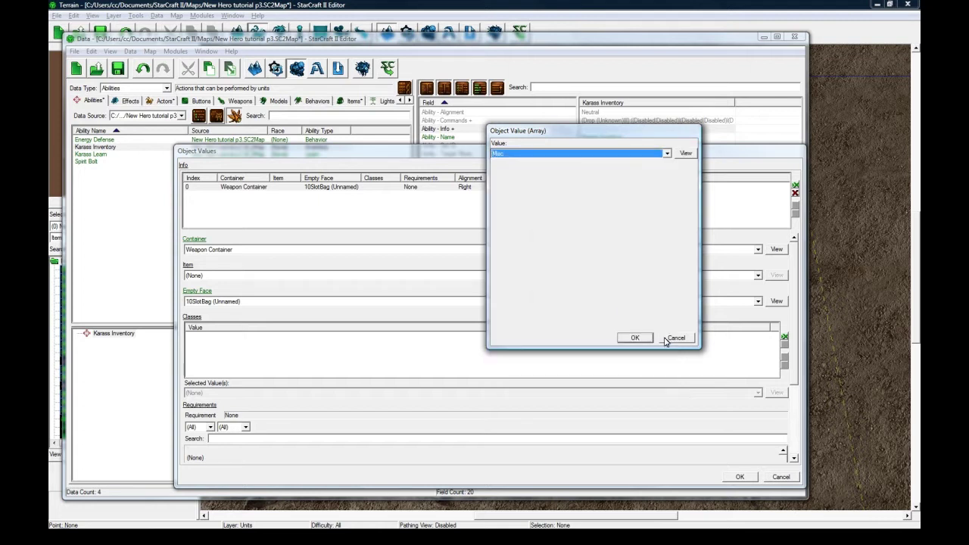
pyautogui.click(635, 338)
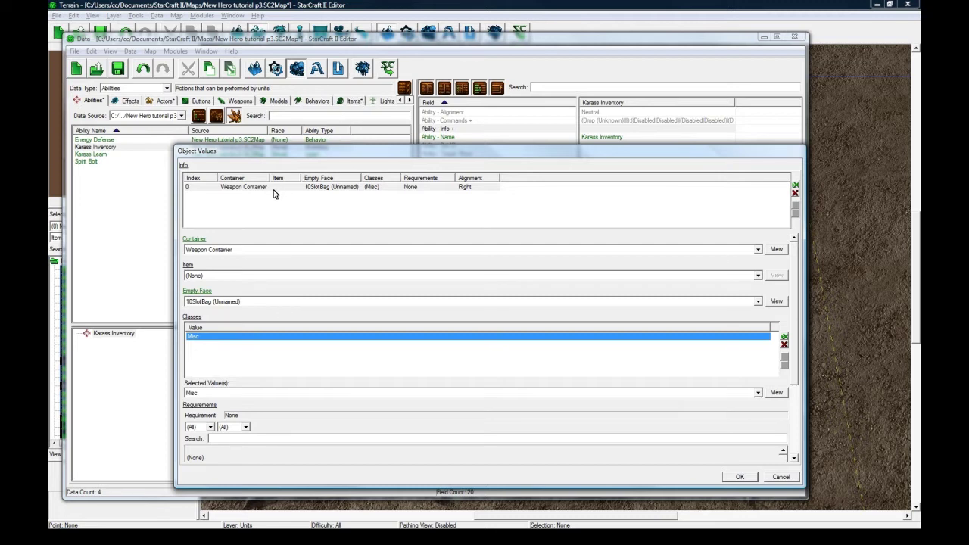
# Add the Weapon class to the Weapon Container entry.
pyautogui.rightClick(318, 350)
pyautogui.click(325, 365)
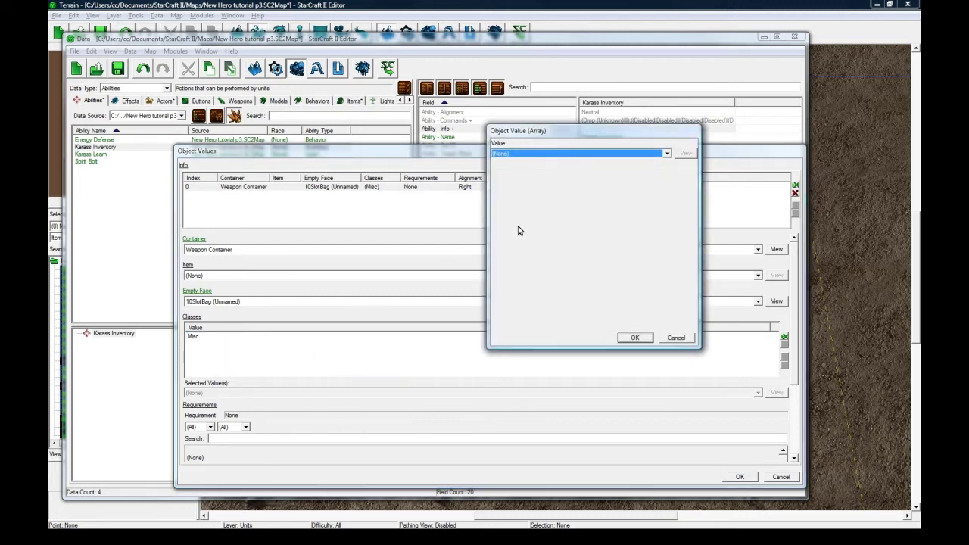
pyautogui.click(552, 155)
pyautogui.click(537, 389)
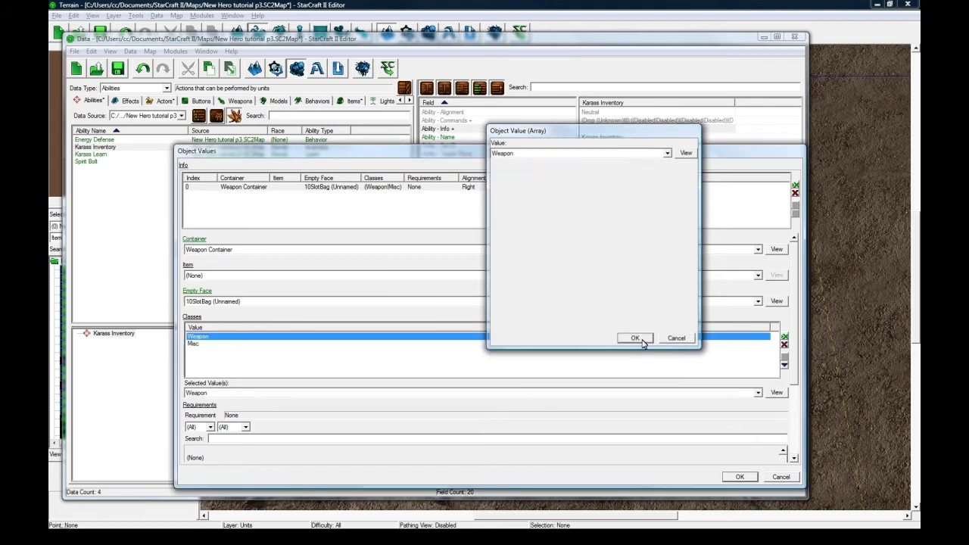
pyautogui.click(635, 338)
pyautogui.click(203, 345)
pyautogui.click(212, 339)
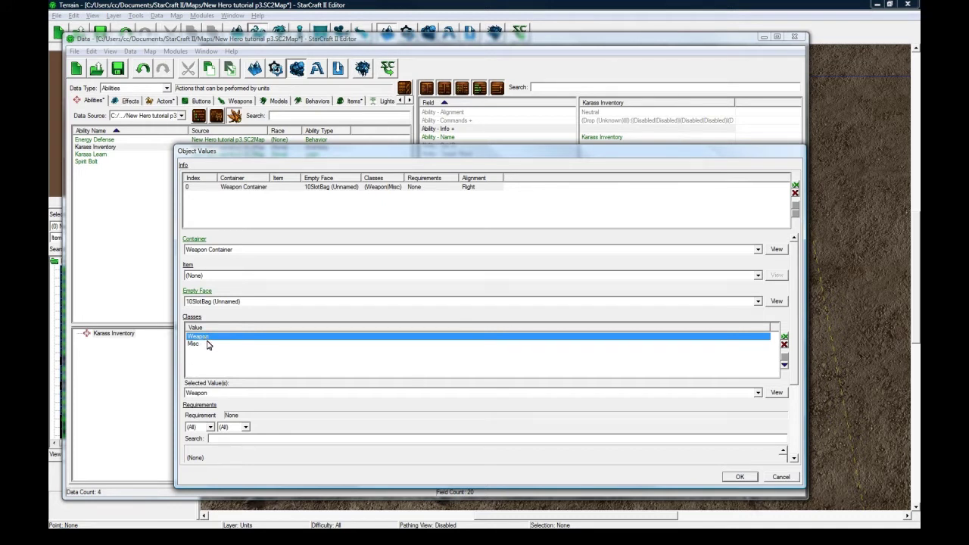
pyautogui.click(260, 189)
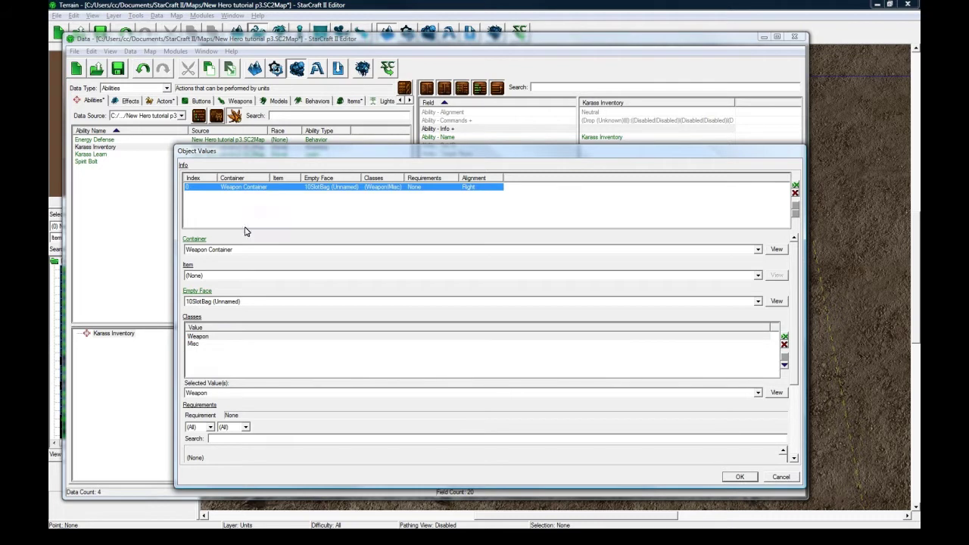
pyautogui.click(214, 345)
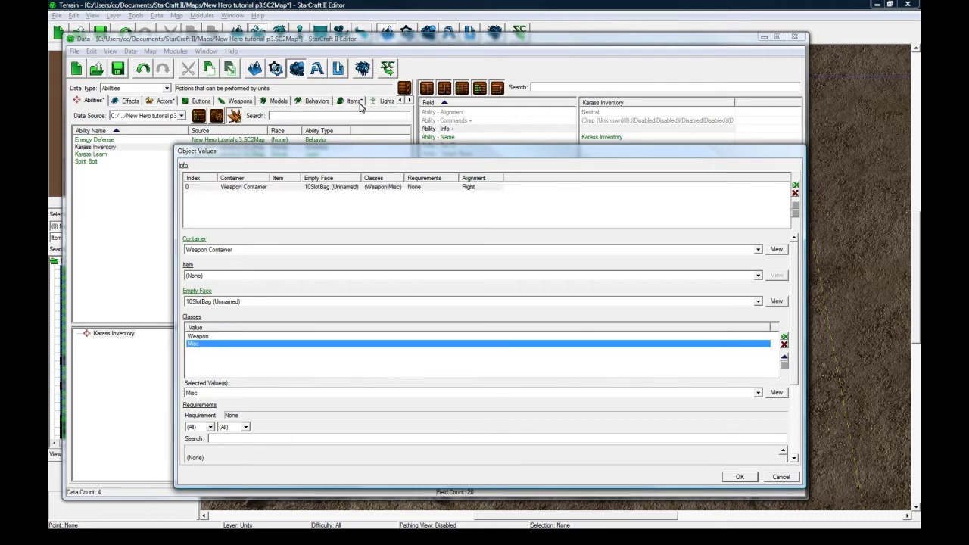
pyautogui.click(215, 338)
# Set the Alignment of the Weapon Container entry to Left.
pyautogui.scroll(-2, 797, 325)
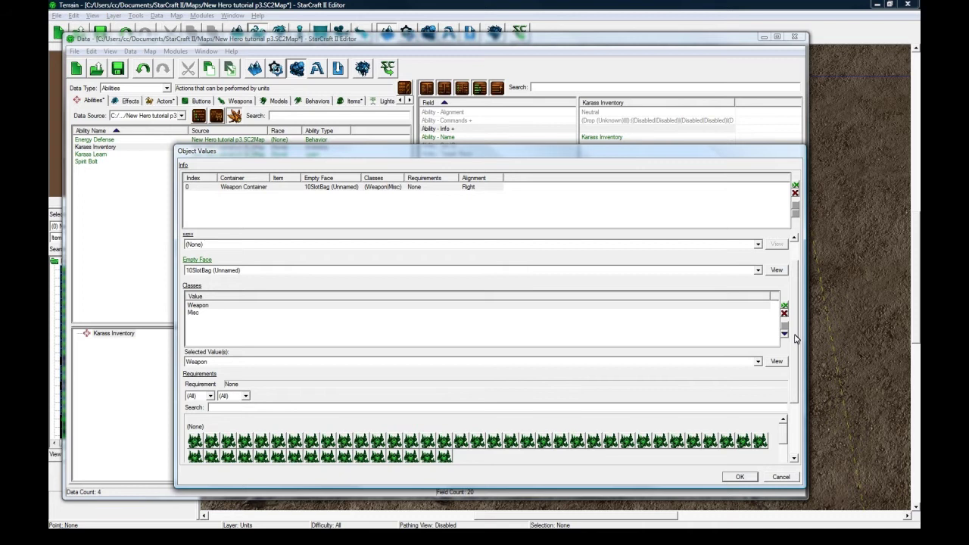
pyautogui.scroll(-5, 795, 339)
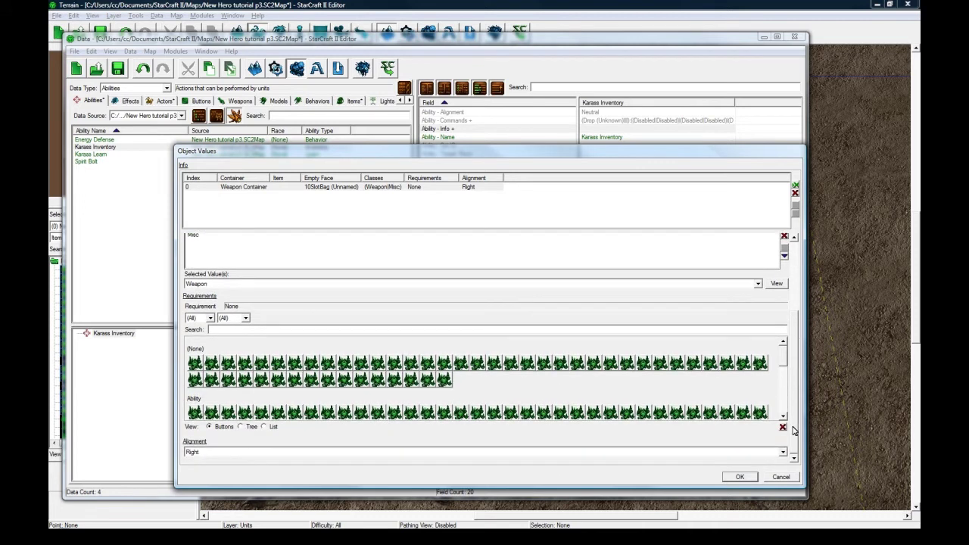
pyautogui.click(776, 453)
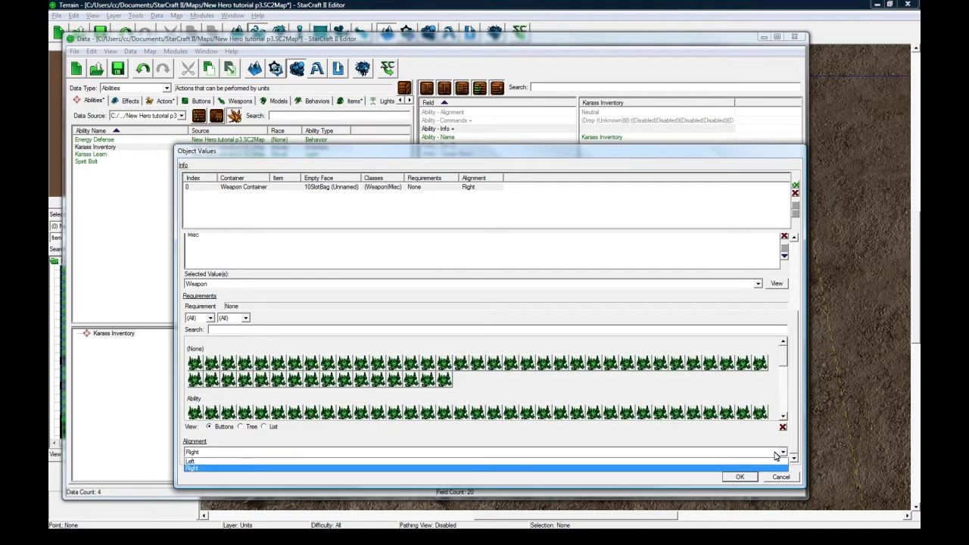
pyautogui.click(776, 462)
# Remove the Misc class from the Weapon Container entry.
pyautogui.scroll(6, 583, 329)
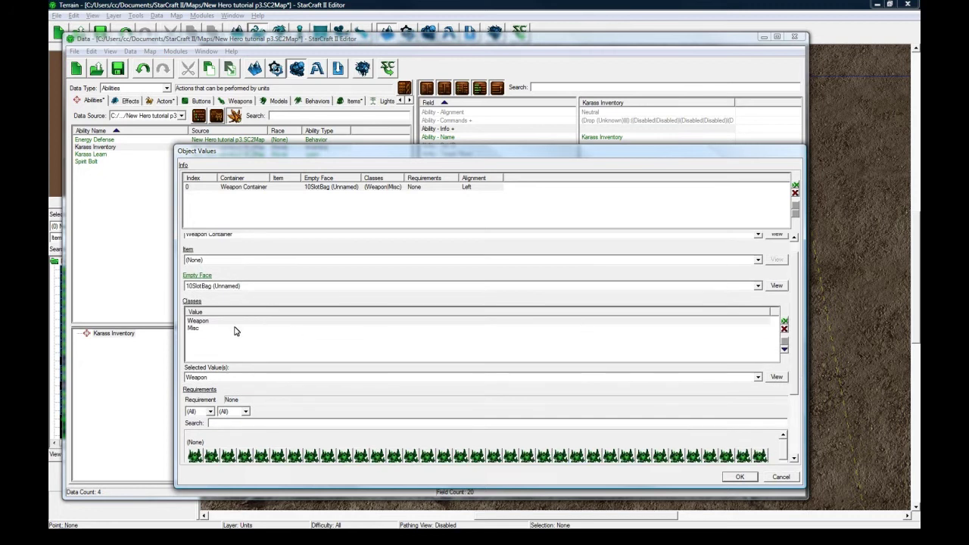
pyautogui.click(235, 329)
pyautogui.click(785, 329)
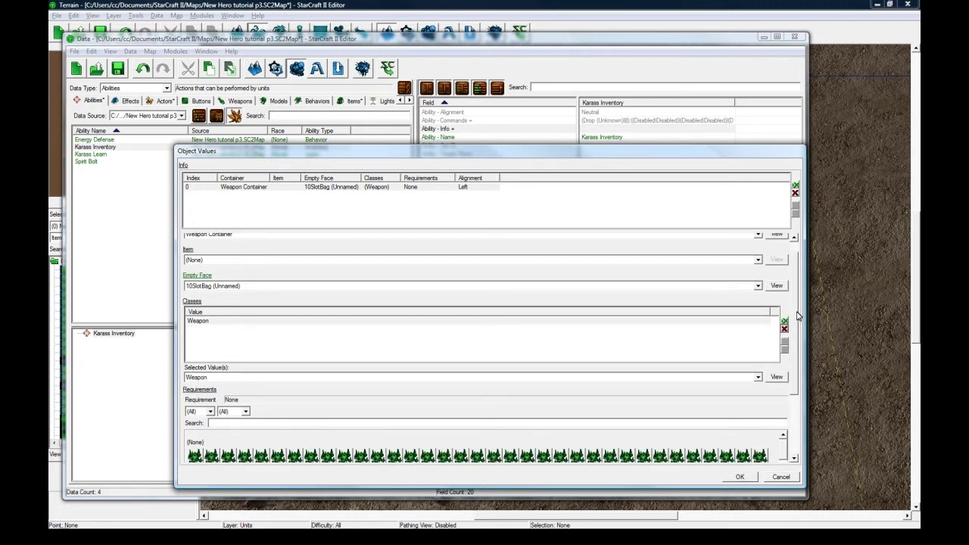
# Duplicate the Weapon Container entry in the inventory info and set the copy's Container to General Bag.
pyautogui.scroll(1, 797, 317)
pyautogui.click(249, 188)
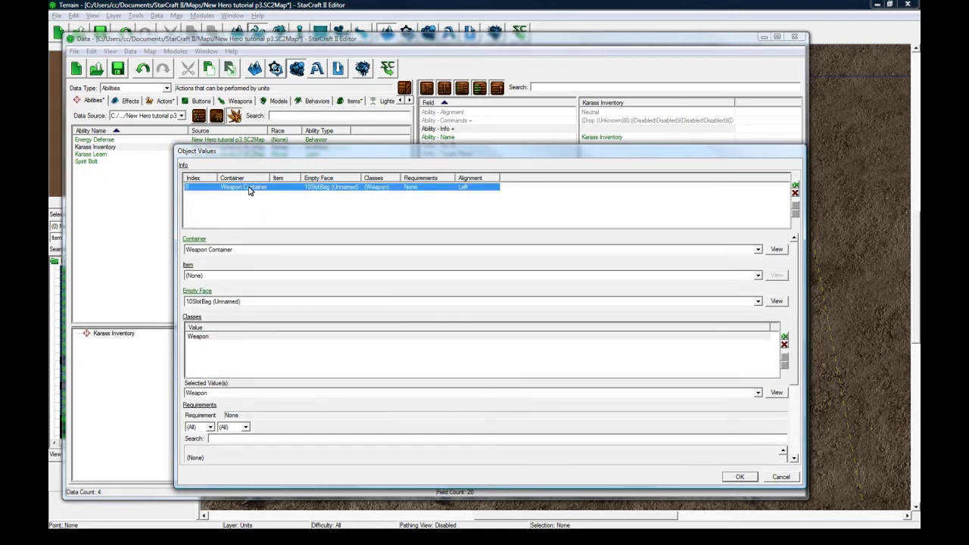
pyautogui.hotkey('ctrl', 'v')
pyautogui.click(236, 250)
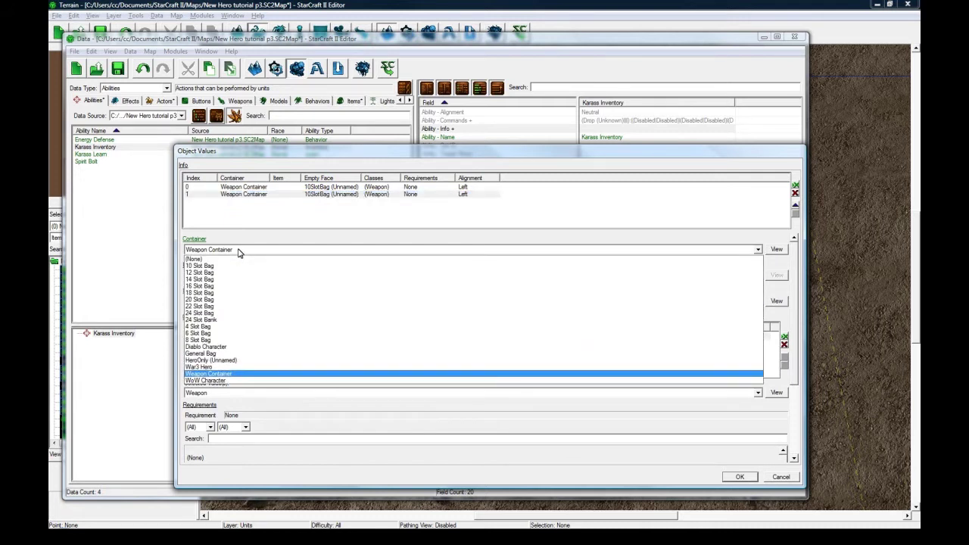
pyautogui.click(224, 353)
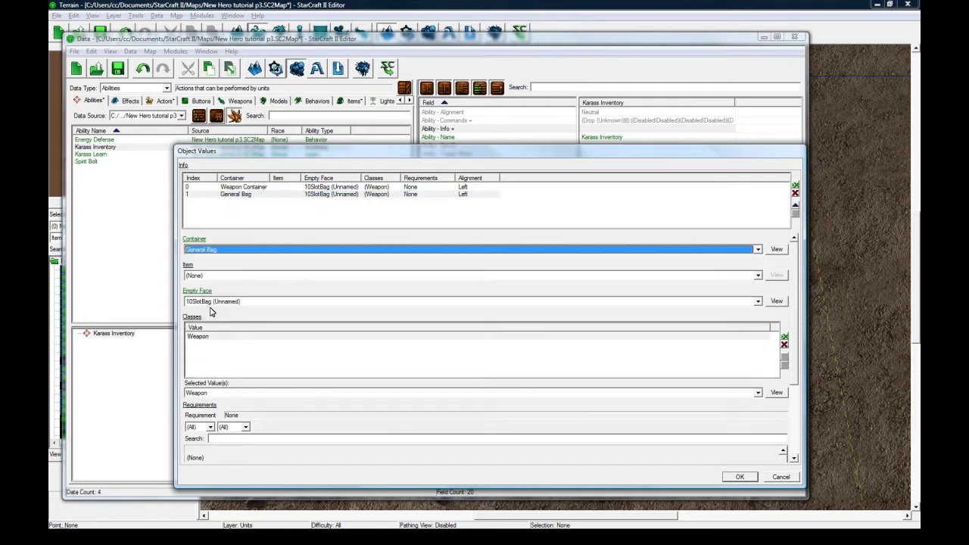
# Set the Empty Face of the General Bag entry to 12SlotBag (Unnamed).
pyautogui.click(220, 302)
pyautogui.click(219, 306)
pyautogui.click(222, 302)
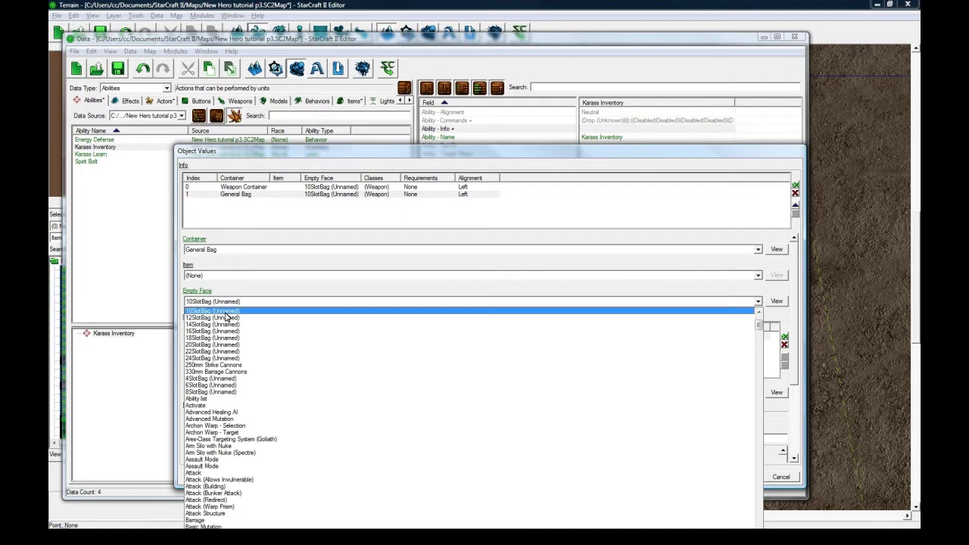
pyautogui.click(225, 321)
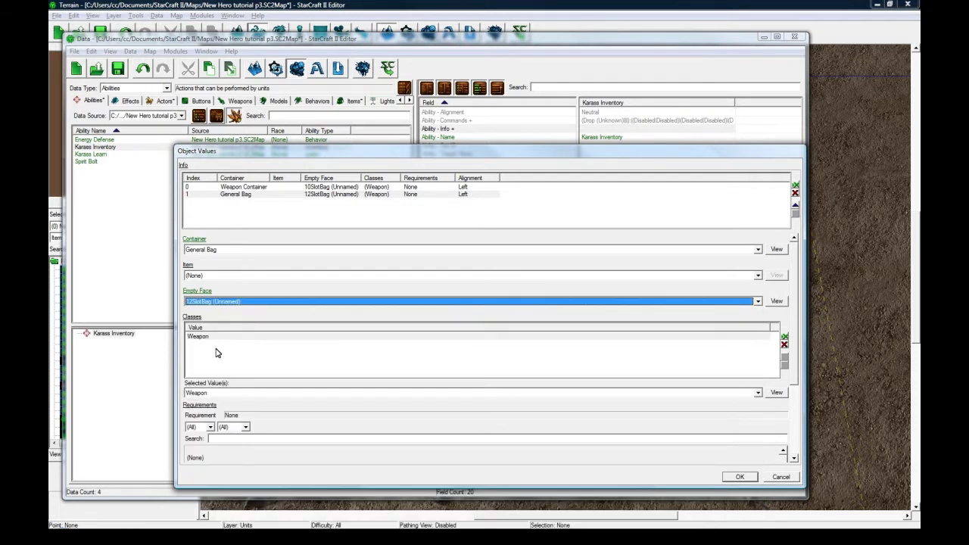
# Duplicate the Weapon class in the General Bag entry and change one of the two to Misc.
pyautogui.click(221, 338)
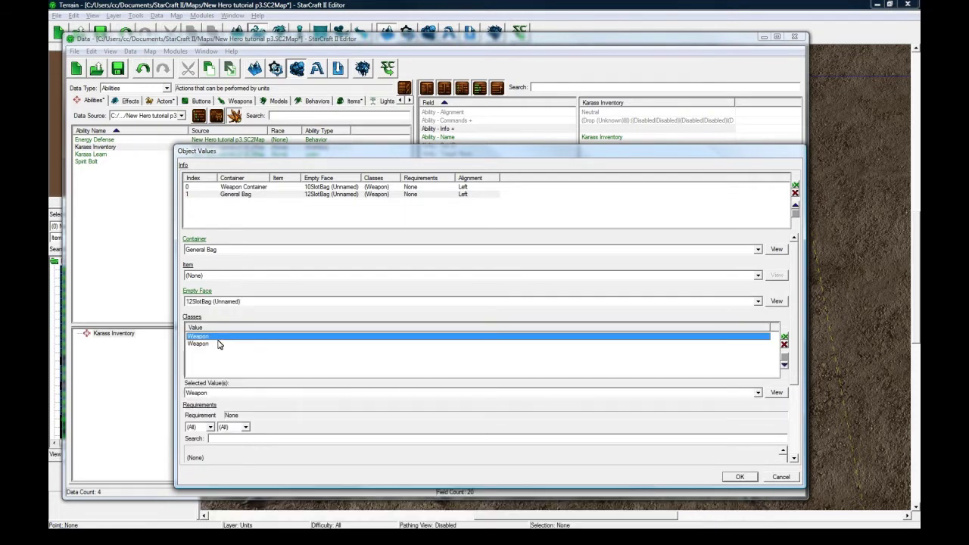
pyautogui.click(216, 393)
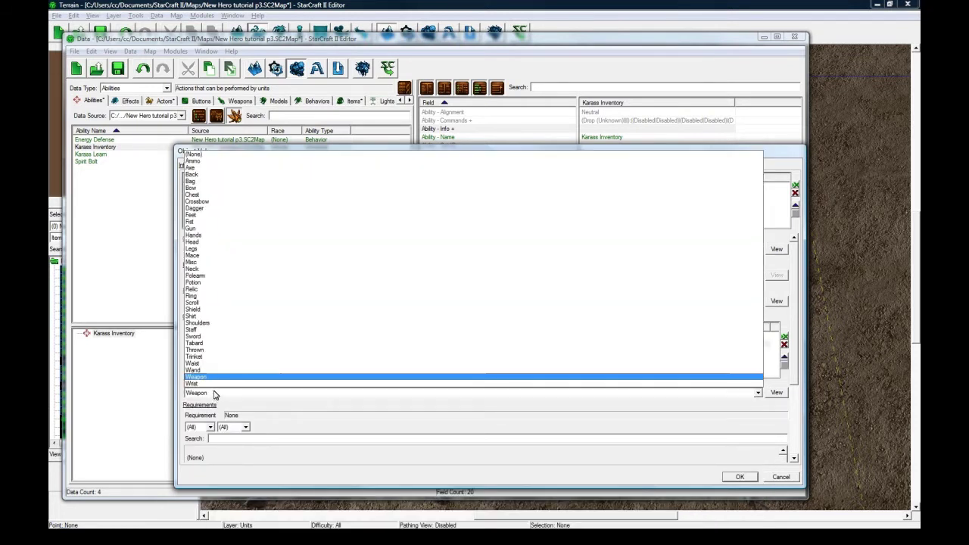
pyautogui.click(214, 262)
# Set the Alignment of the General Bag entry to Right and accept the inventory's info values.
pyautogui.scroll(-3, 793, 357)
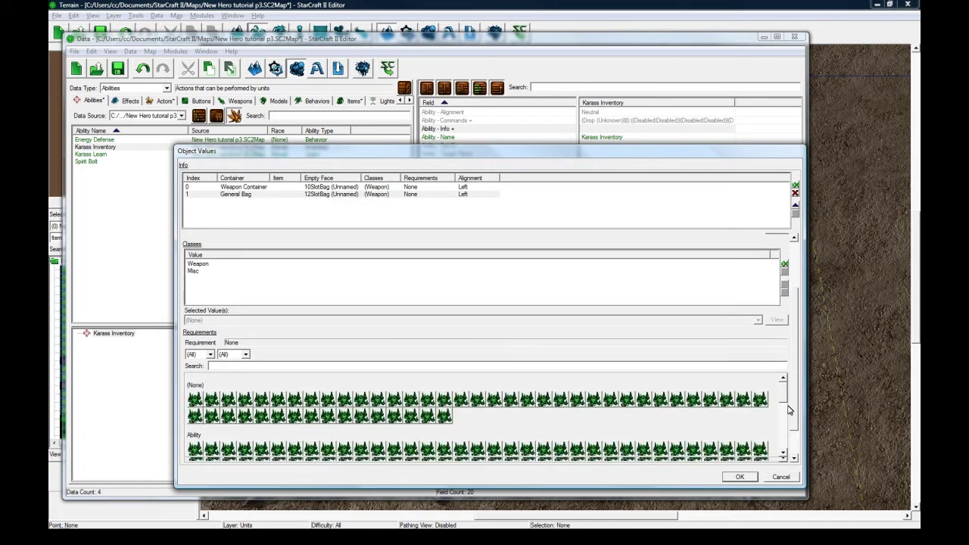
pyautogui.click(221, 453)
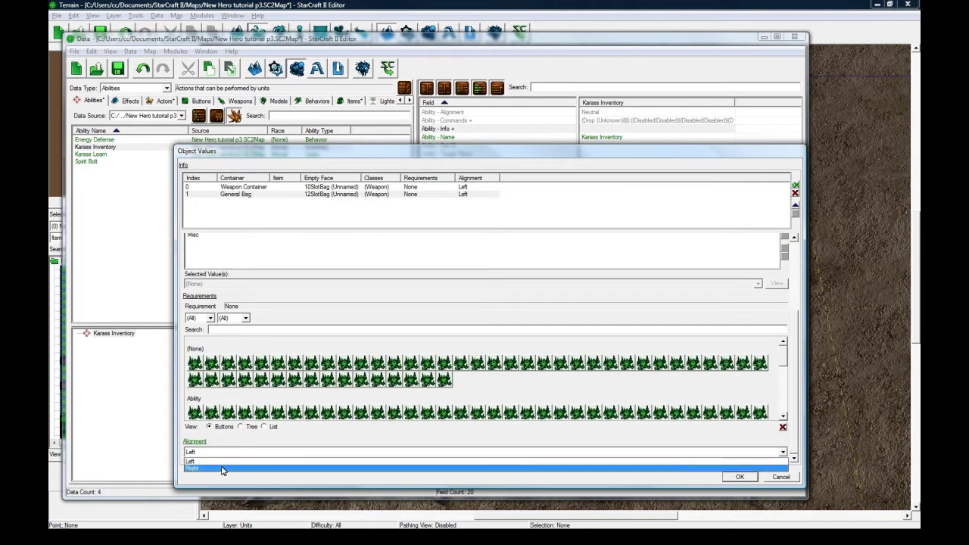
pyautogui.click(222, 465)
pyautogui.moveTo(794, 373); pyautogui.dragTo(795, 288)
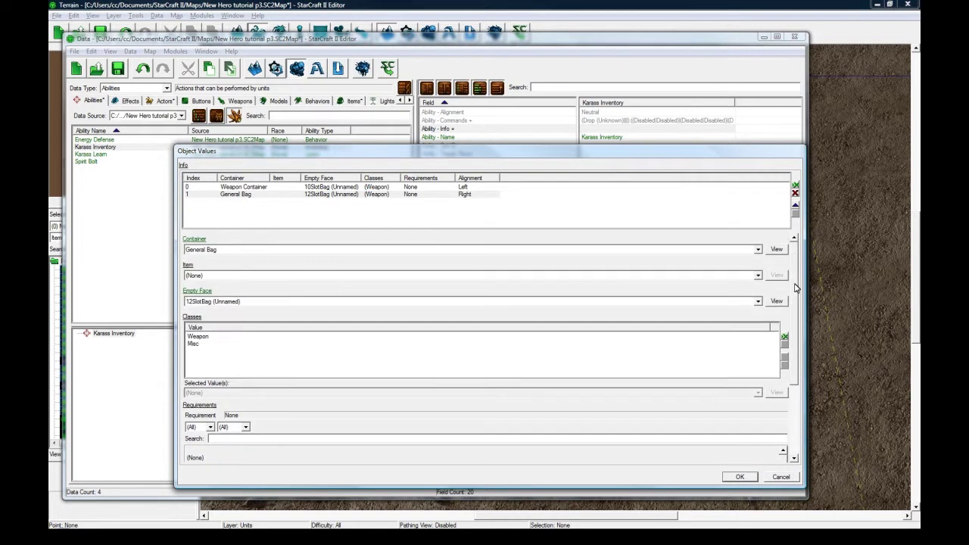
pyautogui.click(741, 478)
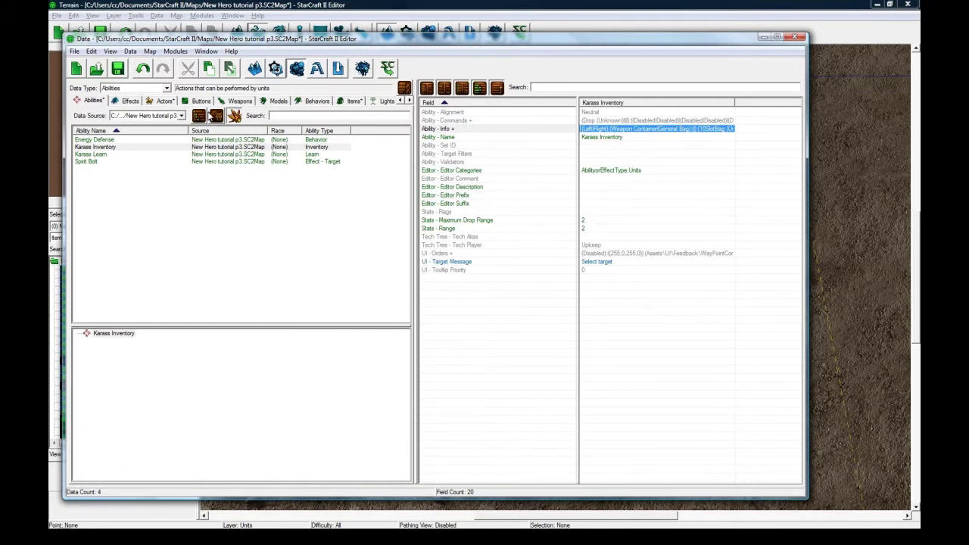
# Switch the data type to Units and open the Abilities values of the Karass unit for editing.
pyautogui.click(138, 88)
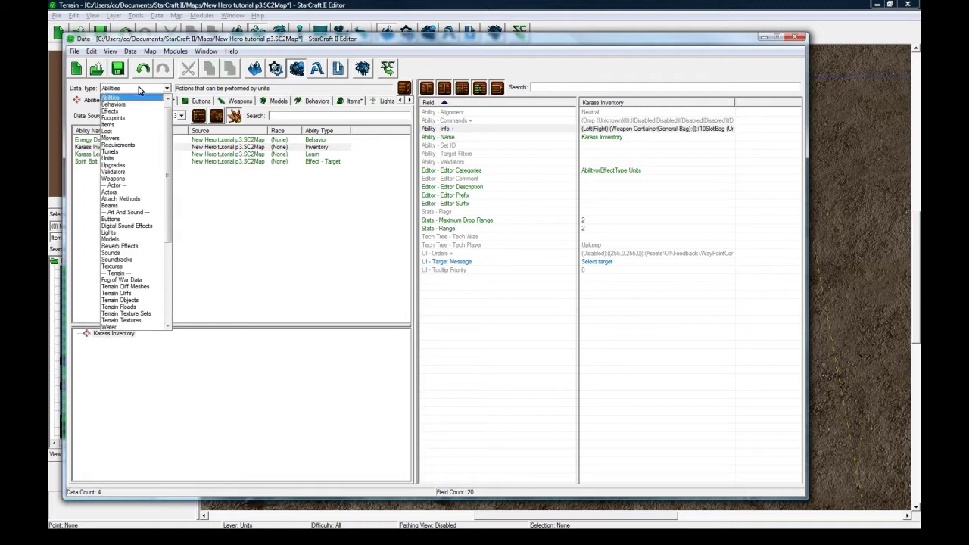
pyautogui.scroll(-5, 133, 212)
pyautogui.click(104, 161)
pyautogui.click(102, 161)
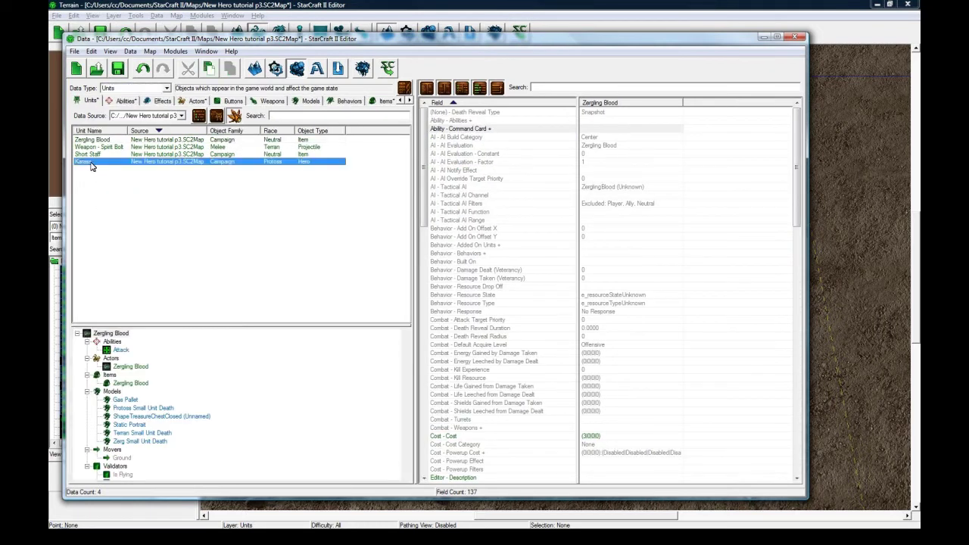
pyautogui.click(614, 131)
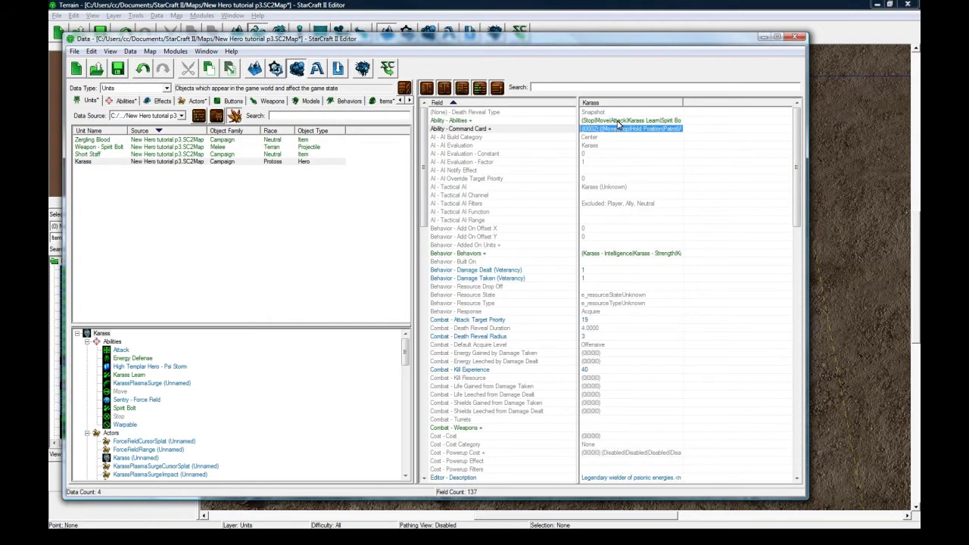
pyautogui.doubleClick(617, 123)
# Add the Karass Inventory ability to the Karass unit, accept the values and save the map.
pyautogui.click(246, 223)
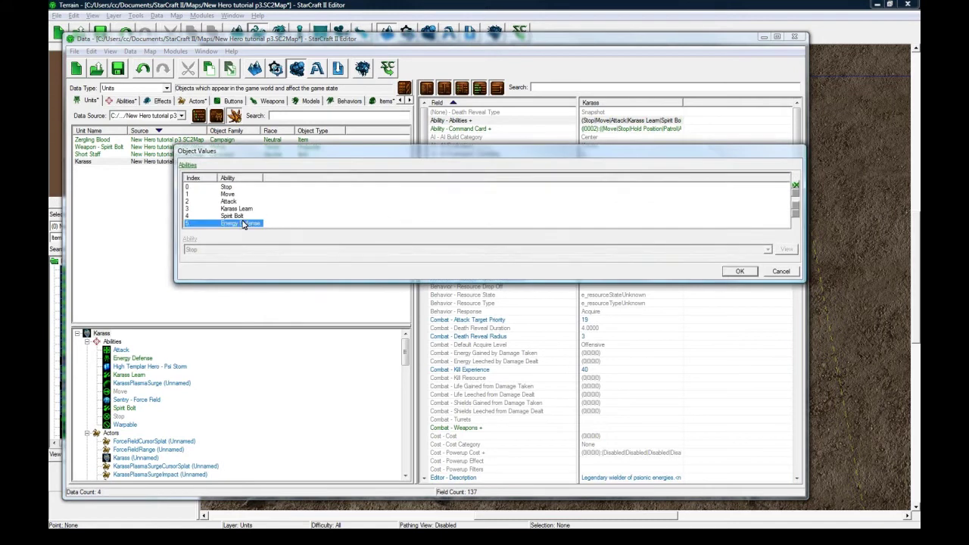
pyautogui.click(239, 250)
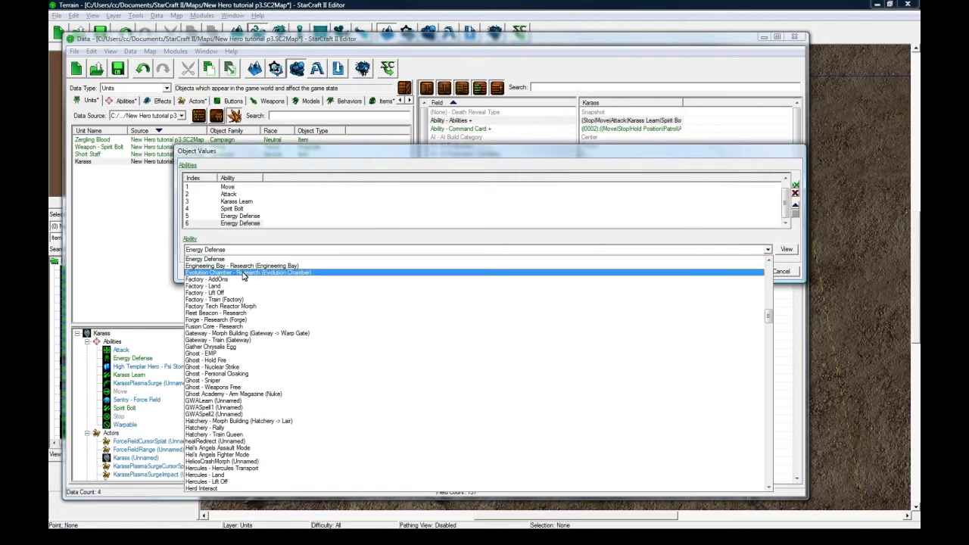
pyautogui.scroll(-10, 227, 400)
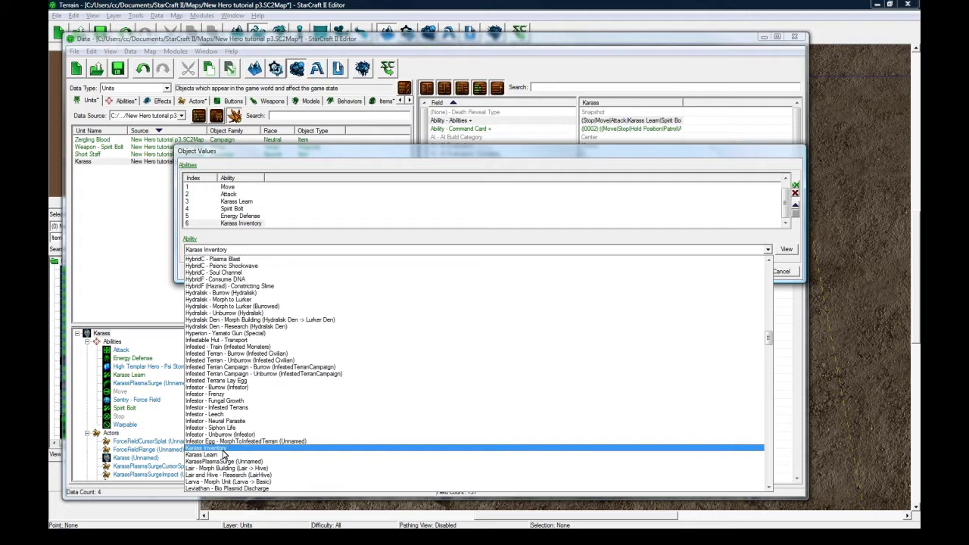
pyautogui.click(225, 452)
pyautogui.click(753, 271)
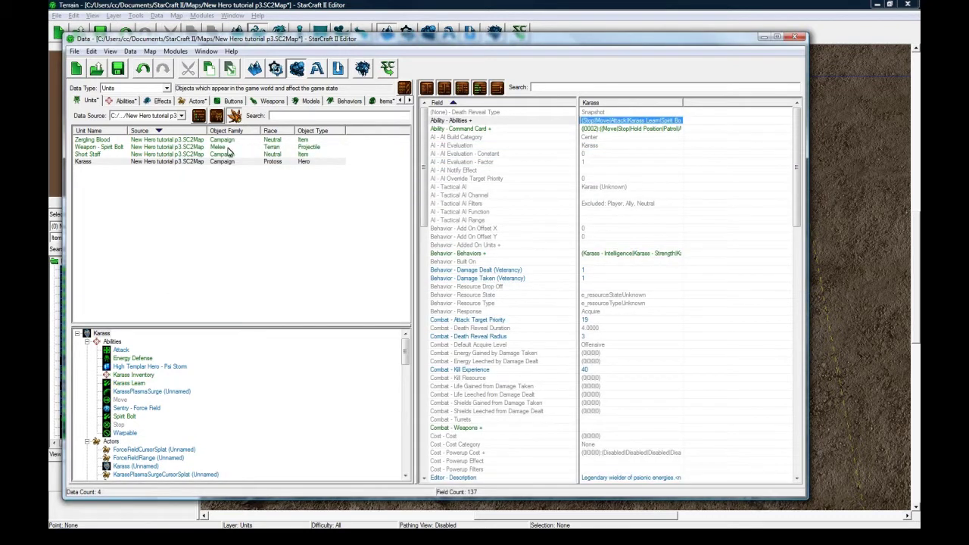
pyautogui.click(118, 69)
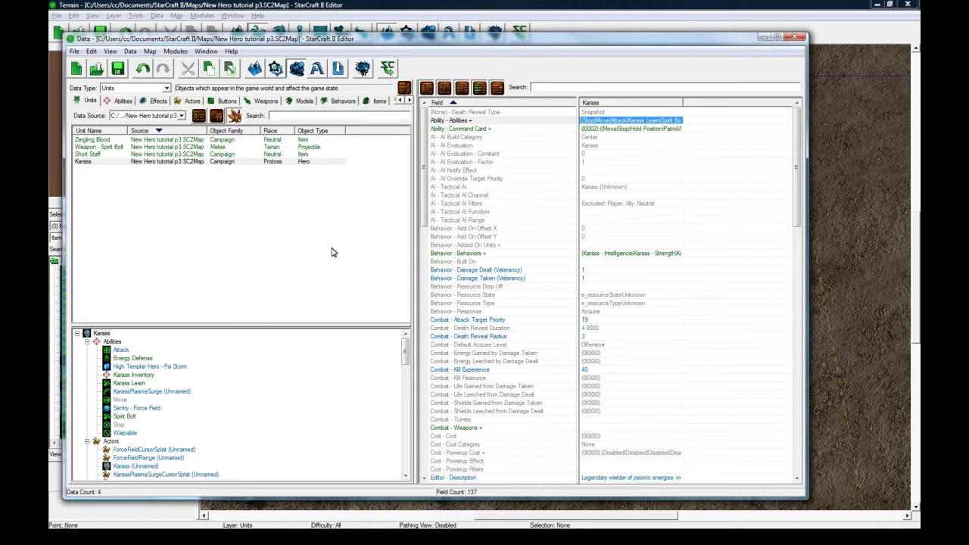
# Switch to the Terrain window and select Short Staff Copy among the neutral Item units.
pyautogui.click(364, 4)
pyautogui.moveTo(188, 294); pyautogui.dragTo(188, 397)
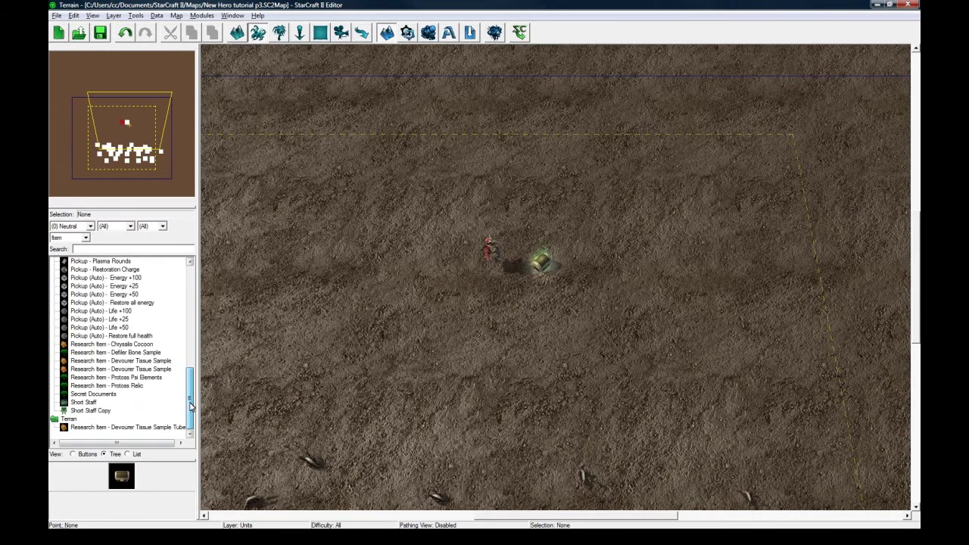
pyautogui.click(99, 411)
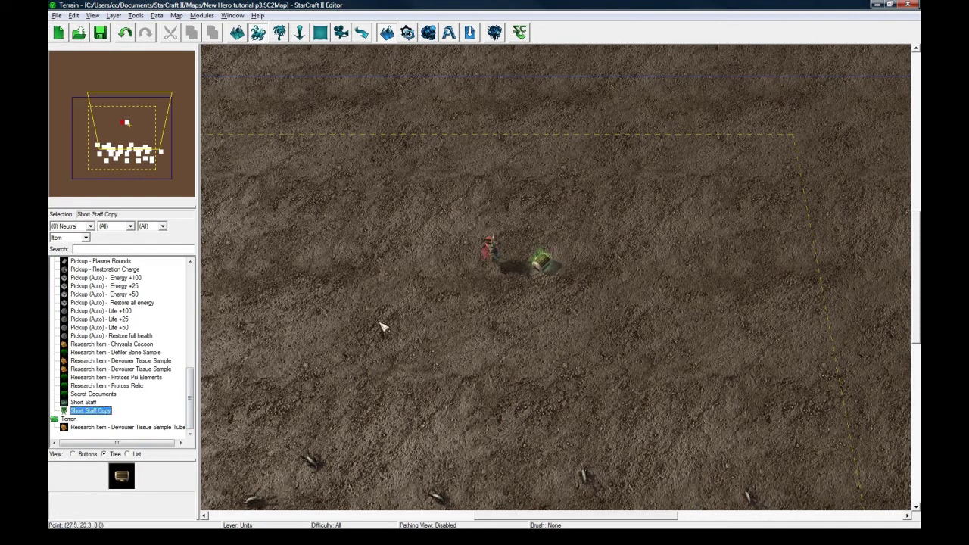
pyautogui.click(78, 229)
pyautogui.click(78, 227)
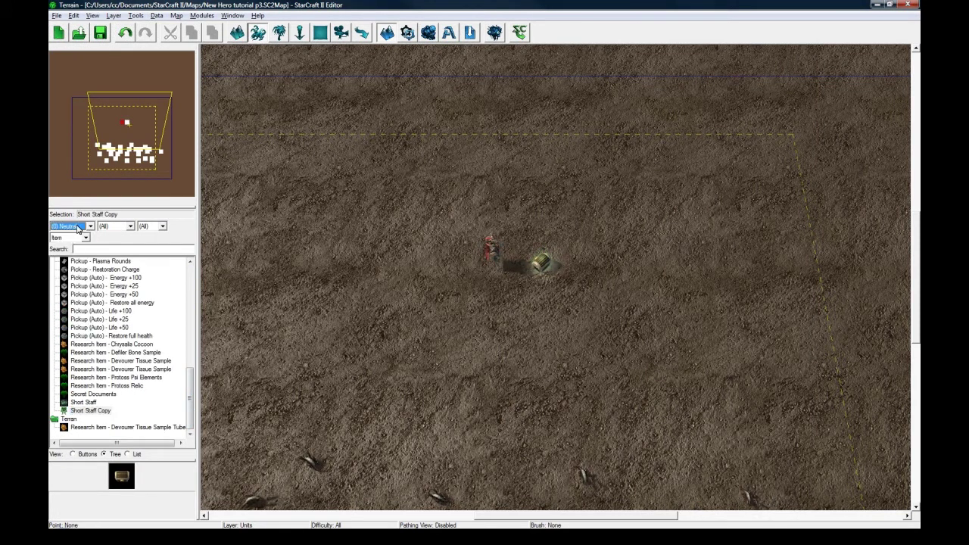
pyautogui.click(98, 411)
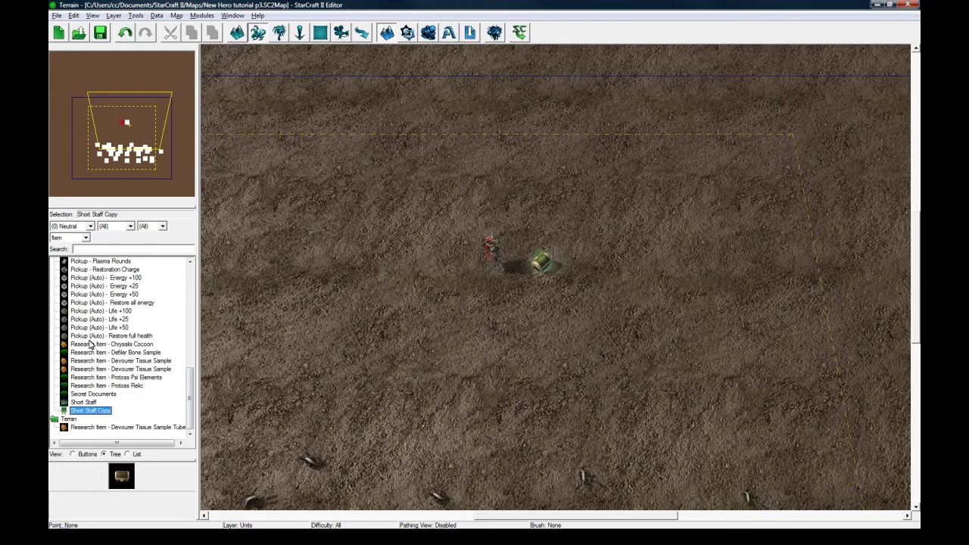
# Refresh the unit list by filtering to Other and back to Item, and choose Zergling Blood for placement.
pyautogui.click(85, 237)
pyautogui.click(84, 237)
pyautogui.scroll(-1, 84, 237)
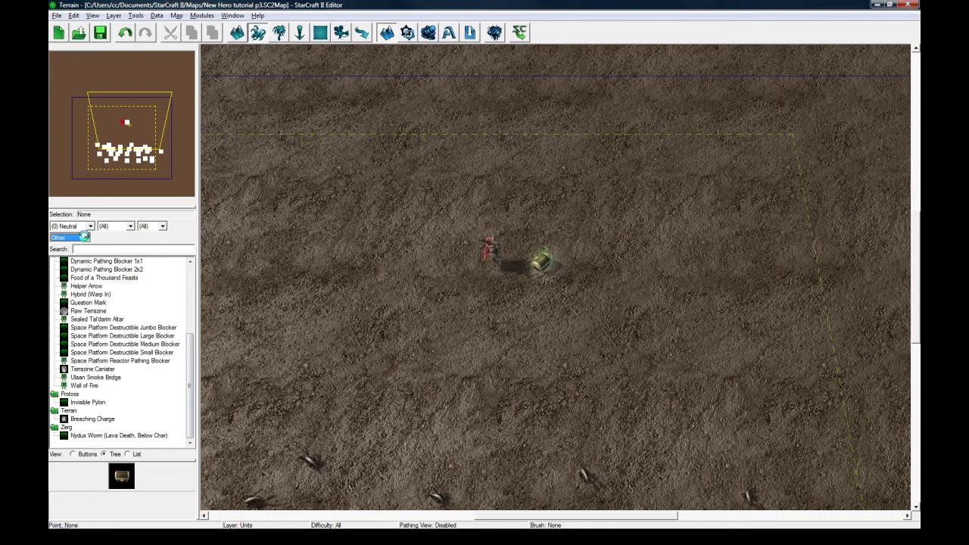
pyautogui.scroll(1, 84, 237)
pyautogui.moveTo(190, 309); pyautogui.dragTo(188, 423)
pyautogui.click(97, 411)
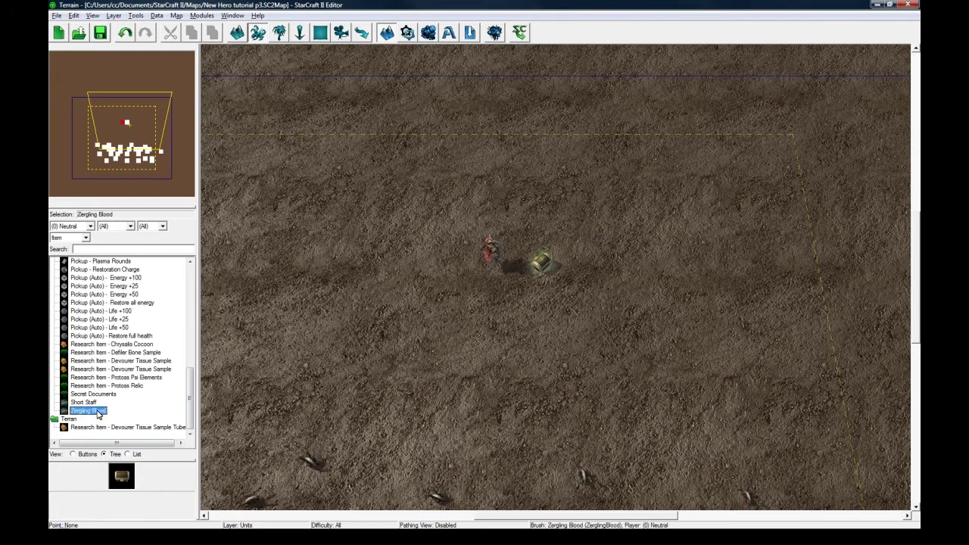
# Place one Zergling Blood item directly beside the existing item chest near the hero and leave placement mode.
pyautogui.scroll(2, 607, 281)
pyautogui.moveTo(606, 281); pyautogui.dragTo(575, 299, button='right')
pyautogui.click(530, 294)
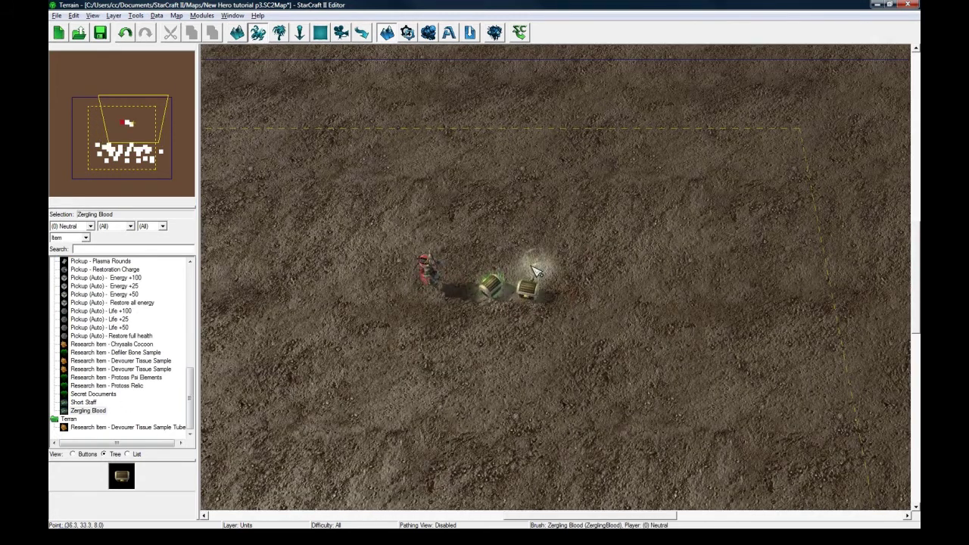
pyautogui.scroll(1, 534, 270)
pyautogui.press('Escape')
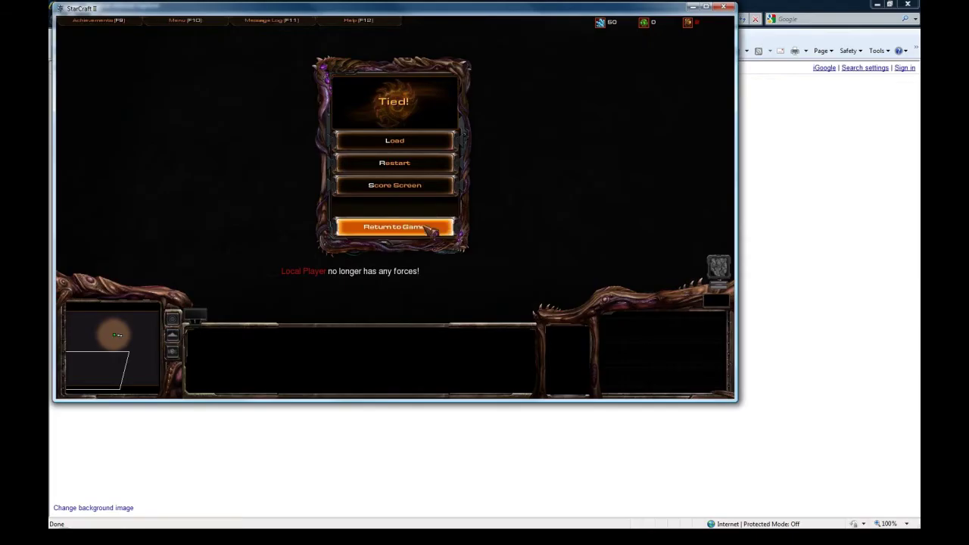
# Return to the running test game and select the Karass hero to examine its inventory bag buttons.
pyautogui.click(415, 232)
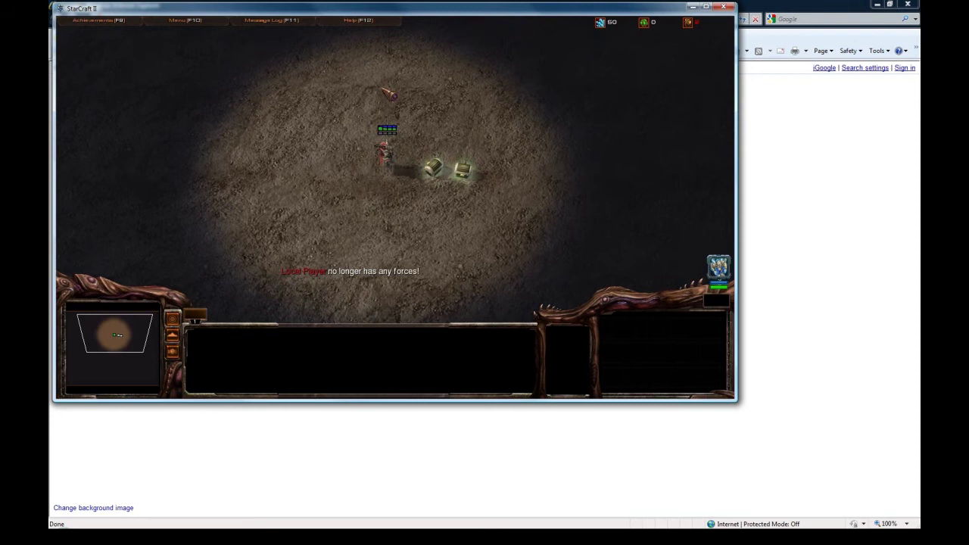
pyautogui.click(387, 160)
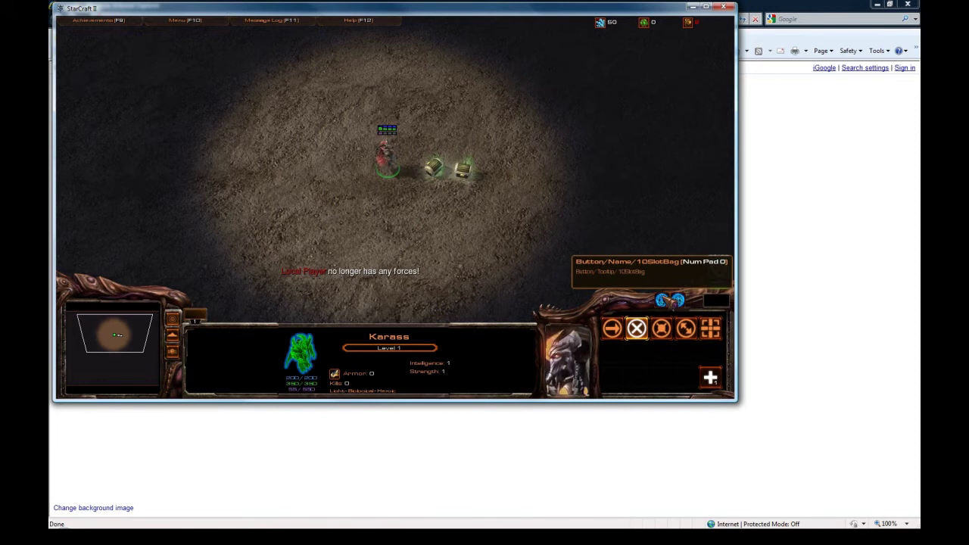
pyautogui.press('Up')
pyautogui.press('Down')
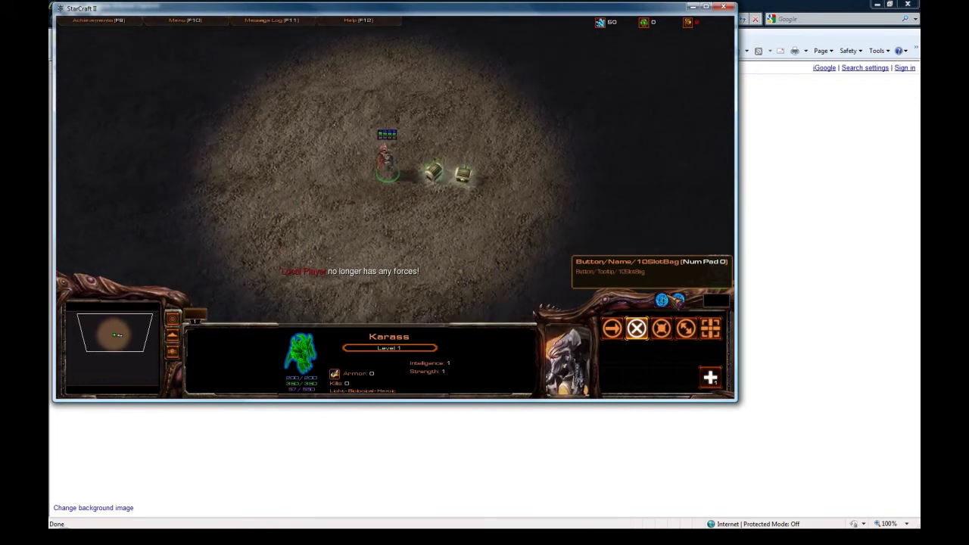
pyautogui.press('Left')
pyautogui.press('Right')
pyautogui.press('Left')
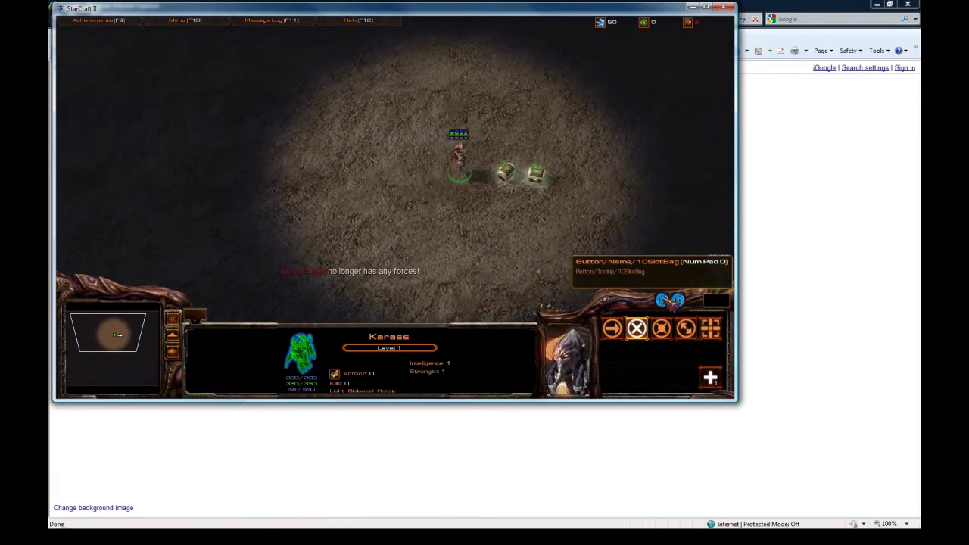
pyautogui.press('Right')
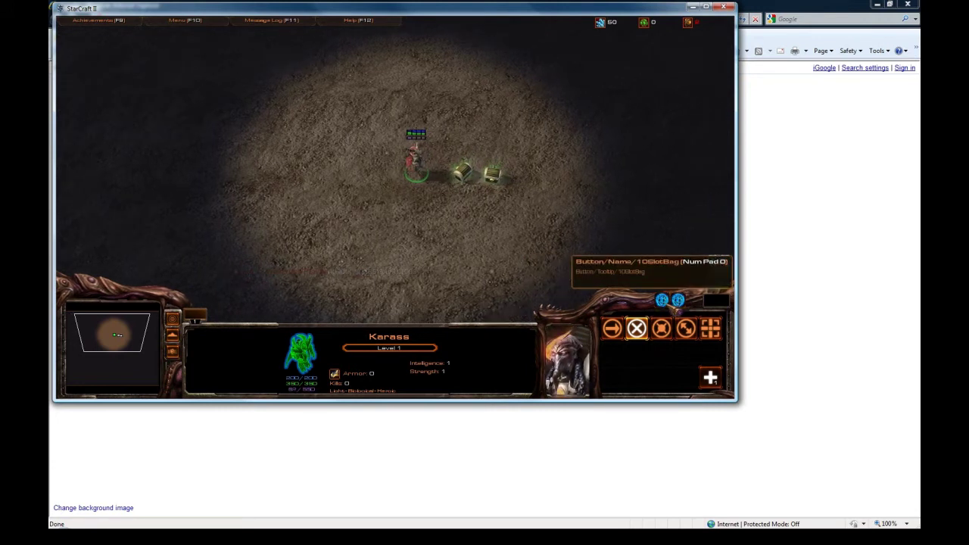
# Open and close the hero's weapon container, and open the general bag container to check their positions.
pyautogui.click(667, 305)
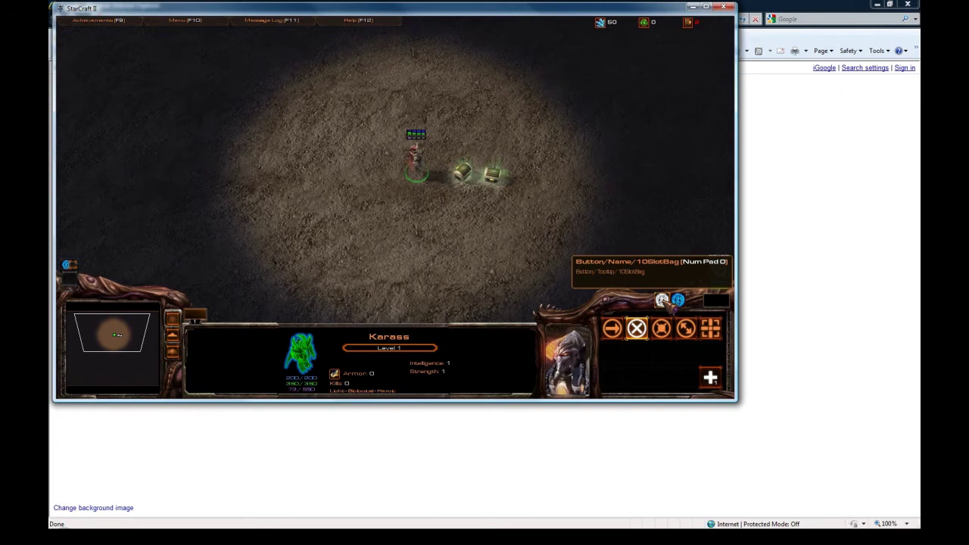
pyautogui.click(663, 302)
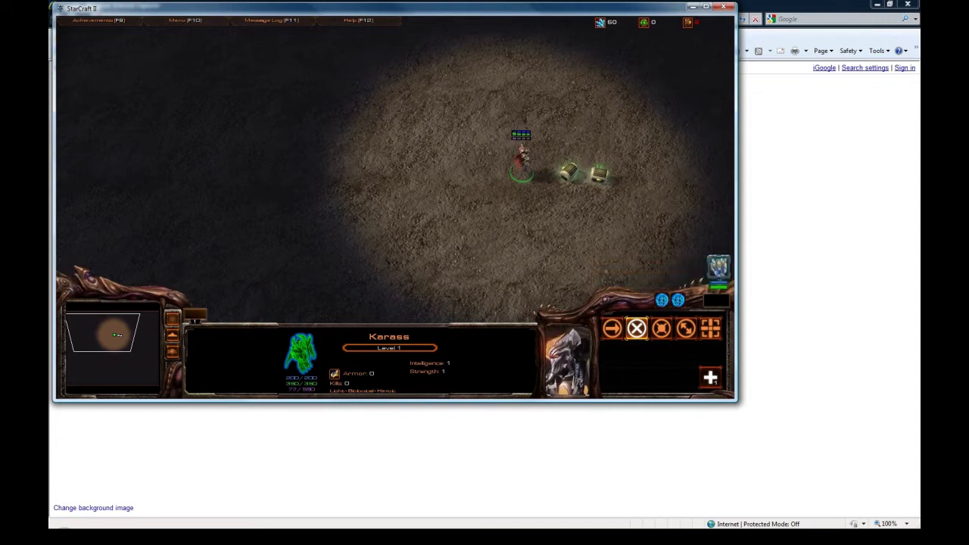
pyautogui.click(678, 300)
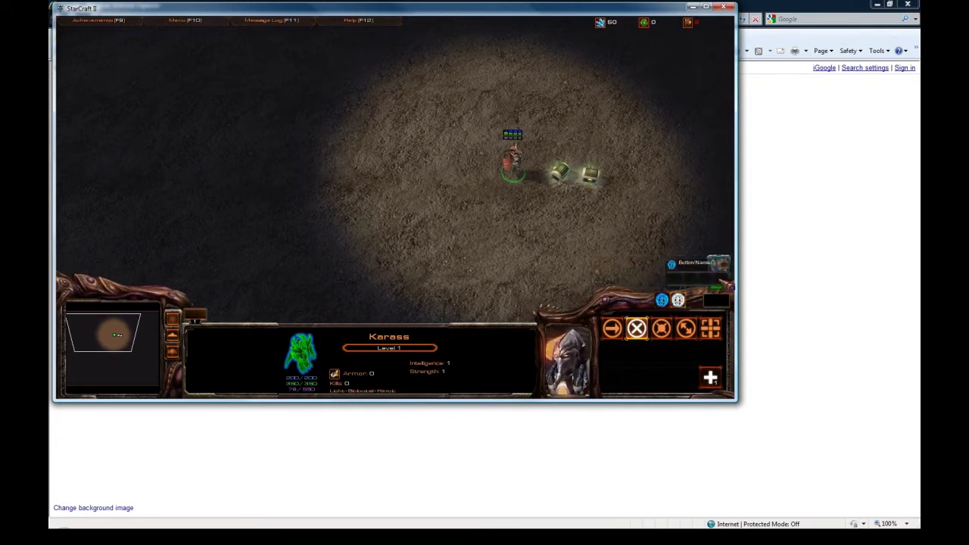
# Have Karass pick up the Short Staff and show the weapon container.
pyautogui.click(561, 172)
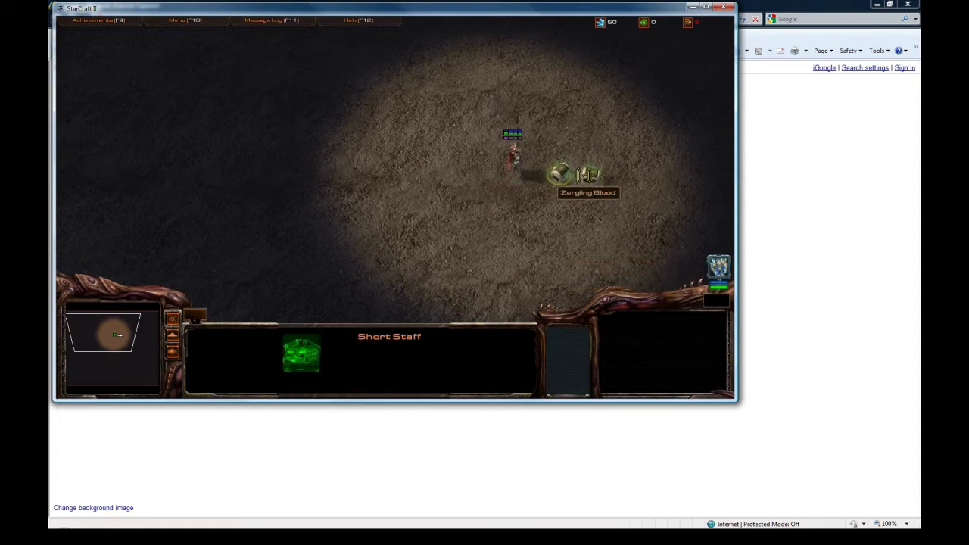
pyautogui.moveTo(584, 175); pyautogui.dragTo(501, 175, button='middle')
pyautogui.click(433, 162)
pyautogui.rightClick(477, 174)
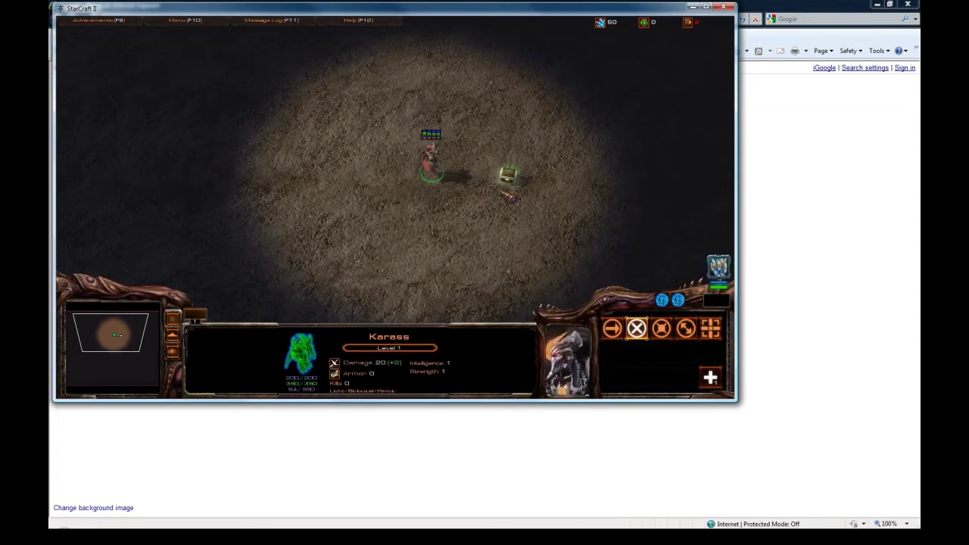
pyautogui.click(661, 300)
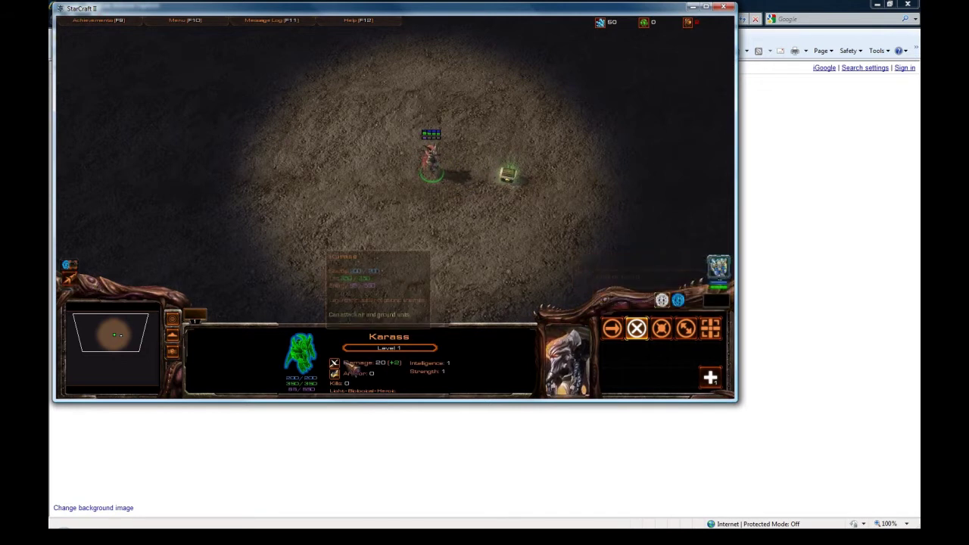
# Drop the Short Staff from the weapon container onto the ground beside Karass.
pyautogui.moveTo(508, 174)
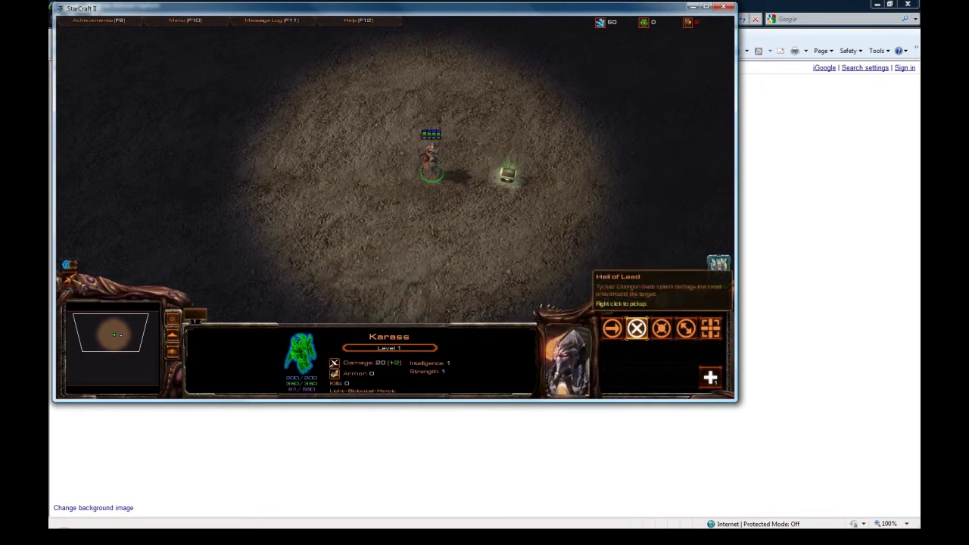
pyautogui.moveTo(508, 174)
pyautogui.mouseDown(button='middle')
pyautogui.moveTo(500, 94)
pyautogui.moveTo(506, 188)
pyautogui.moveTo(503, 155)
pyautogui.moveTo(508, 176)
pyautogui.mouseUp(button='middle')
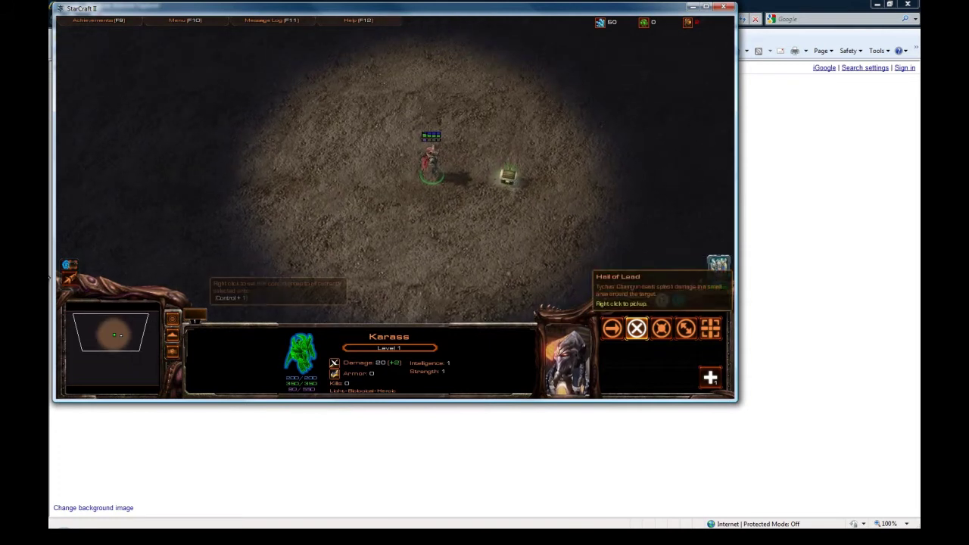
pyautogui.click(70, 280)
pyautogui.click(406, 181)
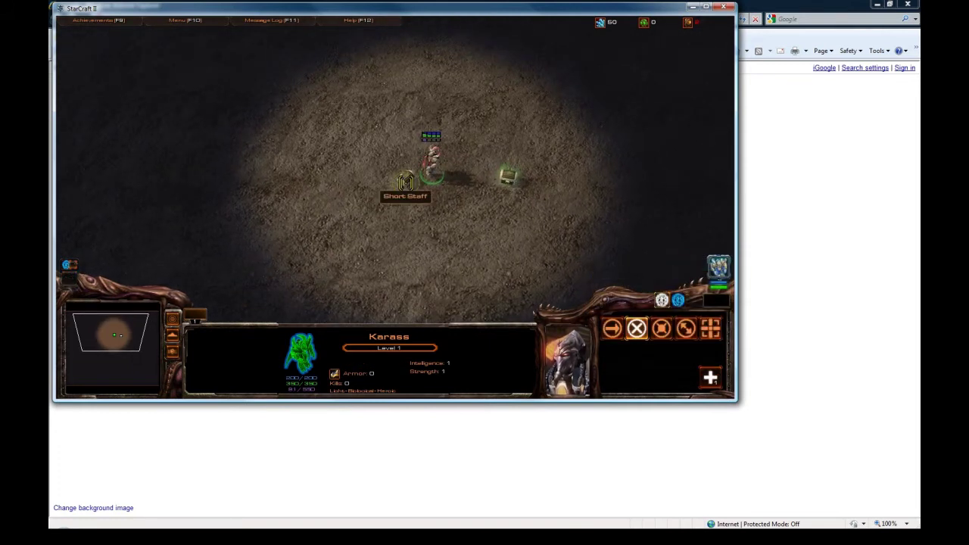
# Walk Karass around the dropped staff and have him pick up the Zergling Blood.
pyautogui.rightClick(351, 228)
pyautogui.rightClick(378, 218)
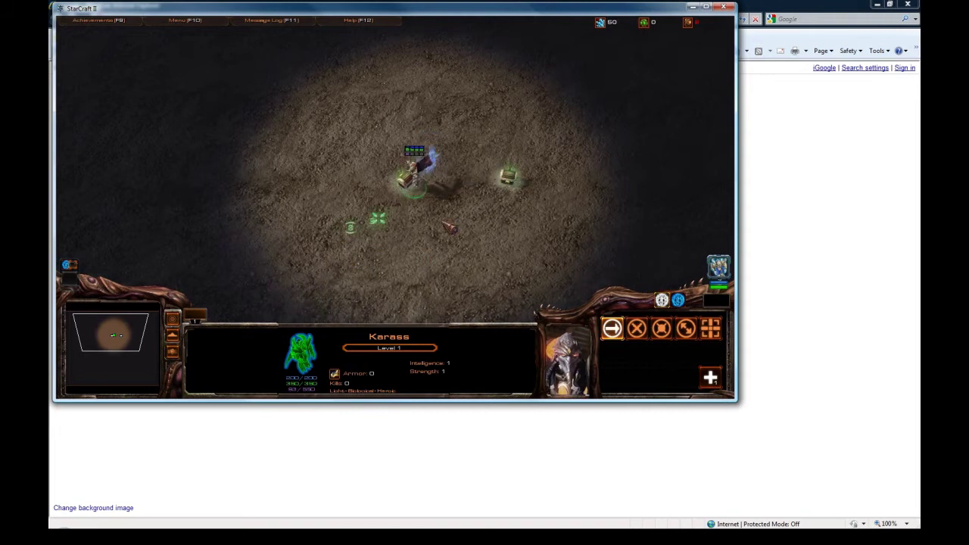
pyautogui.rightClick(444, 220)
pyautogui.rightClick(470, 162)
pyautogui.rightClick(505, 177)
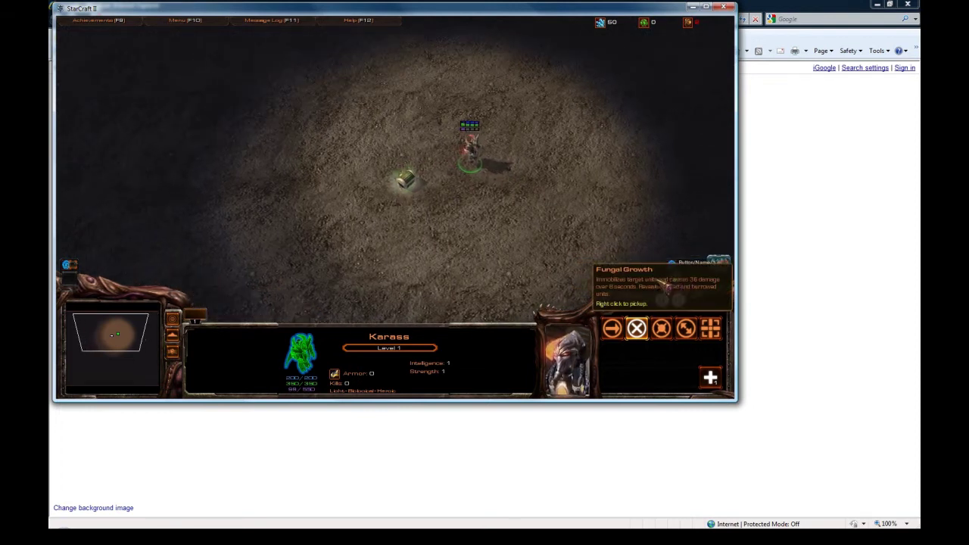
# Drop the Zergling Blood from the general bag onto the ground and pick the Short Staff back up.
pyautogui.rightClick(674, 280)
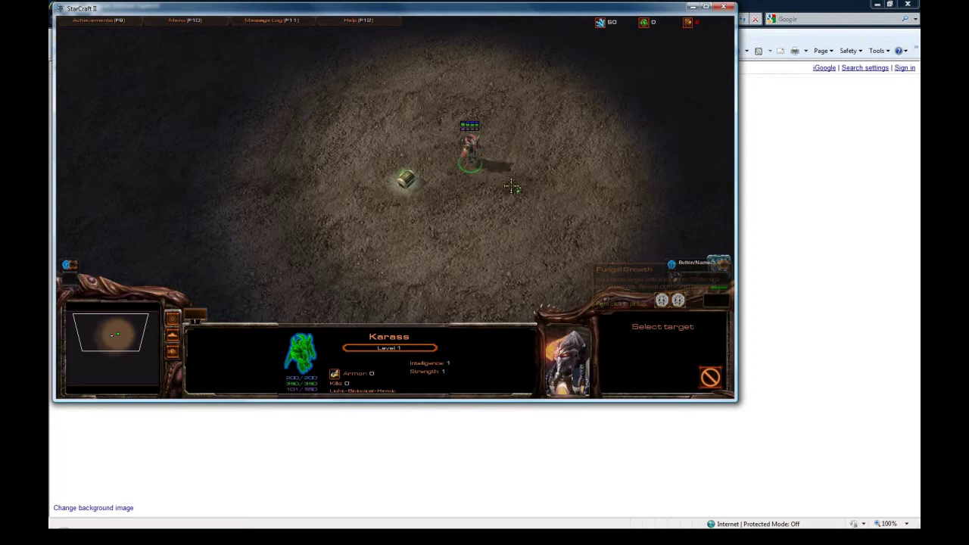
pyautogui.click(501, 177)
pyautogui.rightClick(406, 182)
# Lead Karass south toward the enemy creatures and pull back to fight with the Short Staff equipped.
pyautogui.press('Down')
pyautogui.rightClick(429, 173)
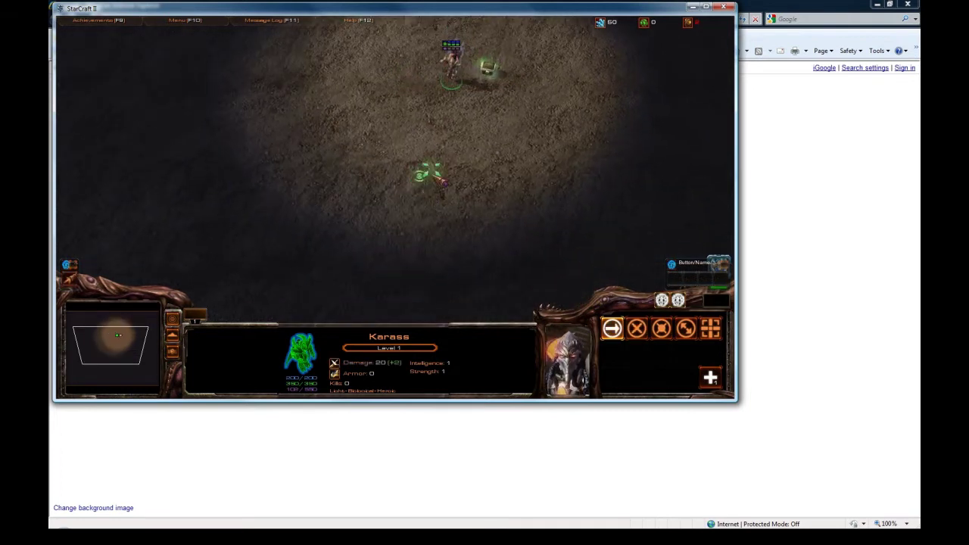
pyautogui.rightClick(441, 227)
pyautogui.rightClick(401, 257)
pyautogui.press('Up')
pyautogui.rightClick(387, 172)
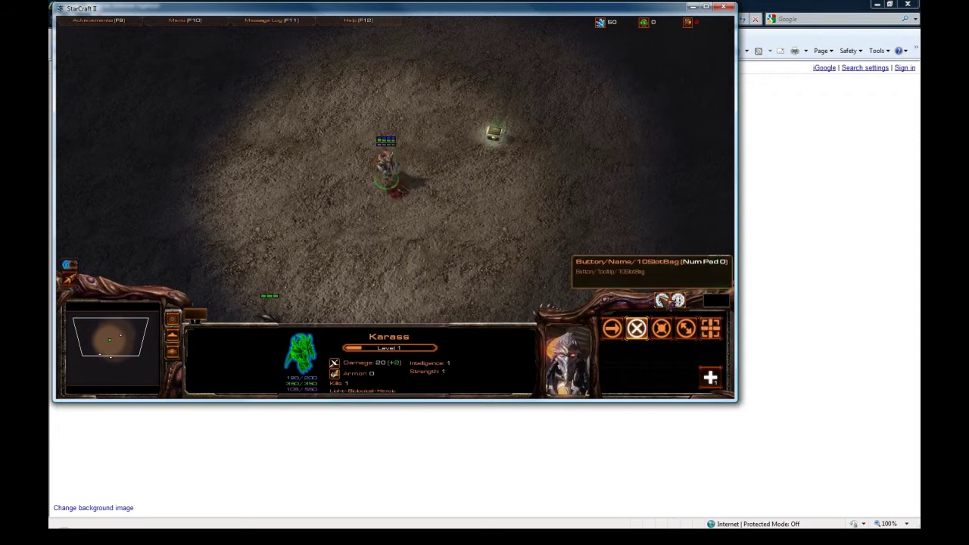
# Drop the Short Staff from the weapon container onto the ground just below Karass.
pyautogui.rightClick(70, 279)
pyautogui.click(370, 209)
pyautogui.press('Down')
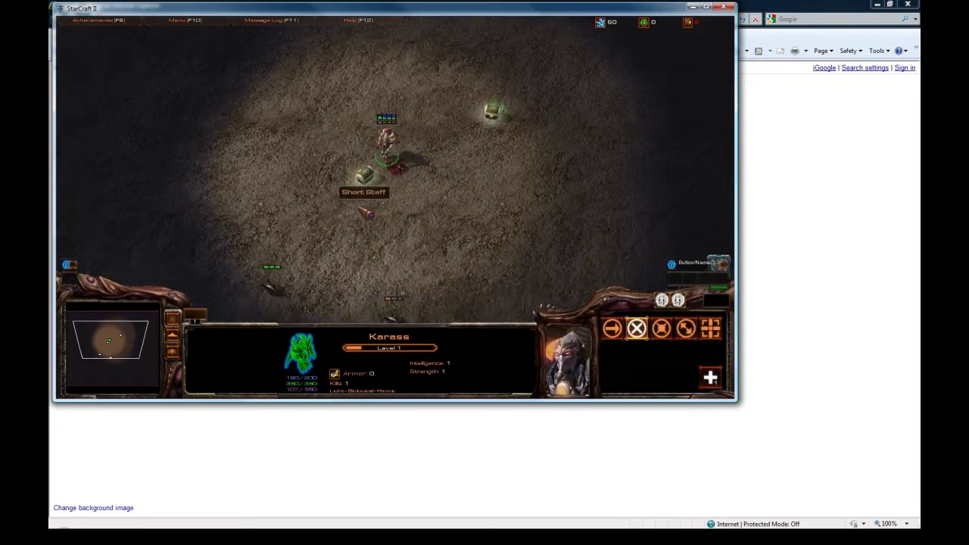
# Send Karass unarmed toward the enemy group, and retreat to pick up the dropped Short Staff.
pyautogui.rightClick(283, 225)
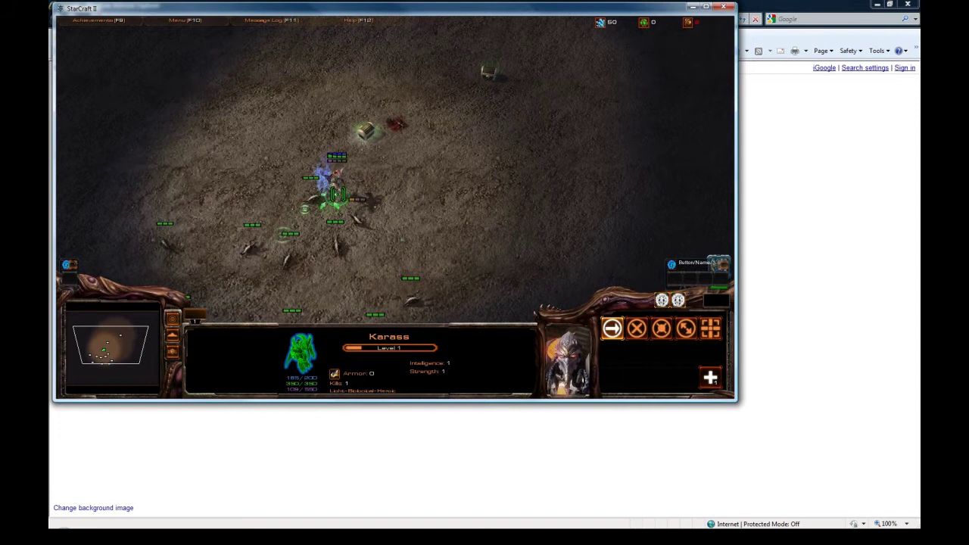
pyautogui.rightClick(420, 155)
pyautogui.rightClick(373, 130)
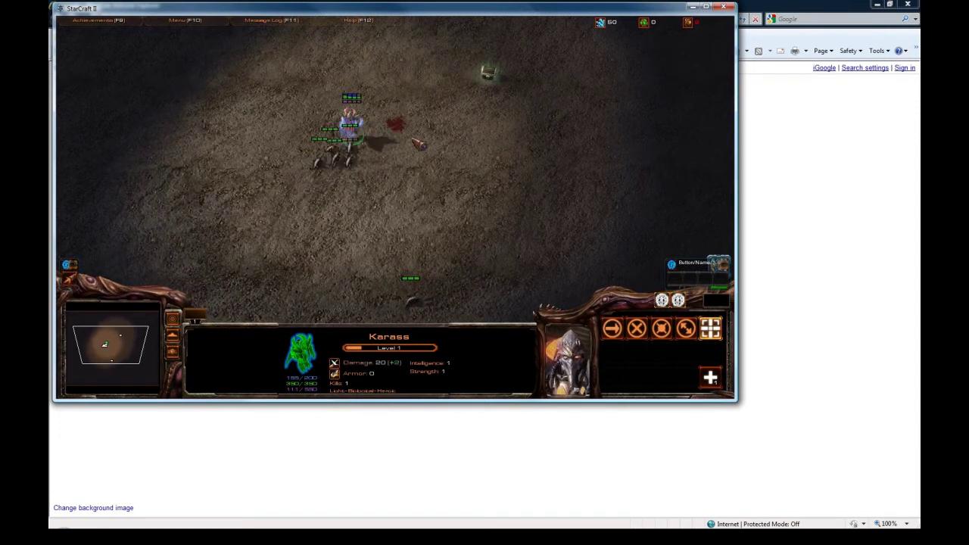
# Lead Karass southeast through the enemy creatures, and turn back toward the north with them in pursuit.
pyautogui.rightClick(455, 149)
pyautogui.rightClick(463, 184)
pyautogui.rightClick(462, 218)
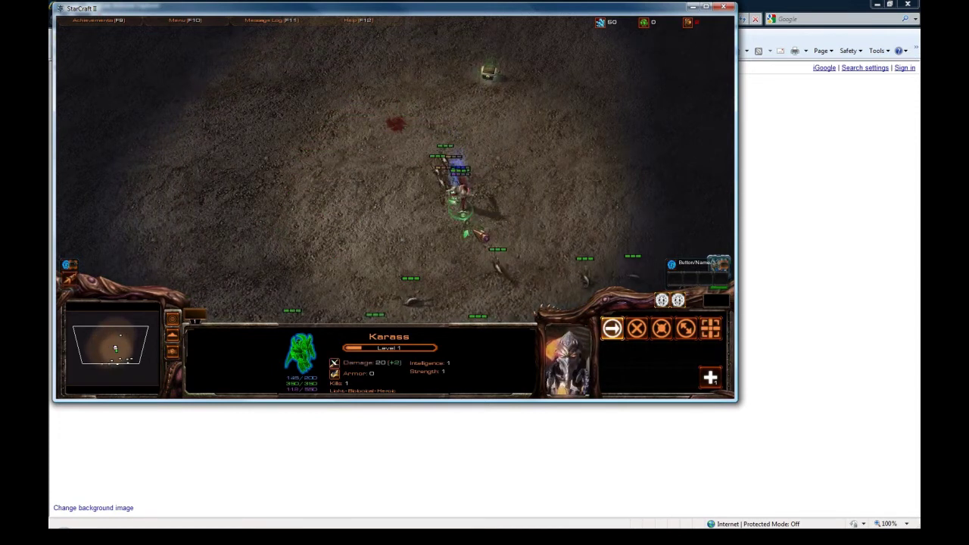
pyautogui.press('Down')
pyautogui.rightClick(508, 232)
pyautogui.rightClick(541, 249)
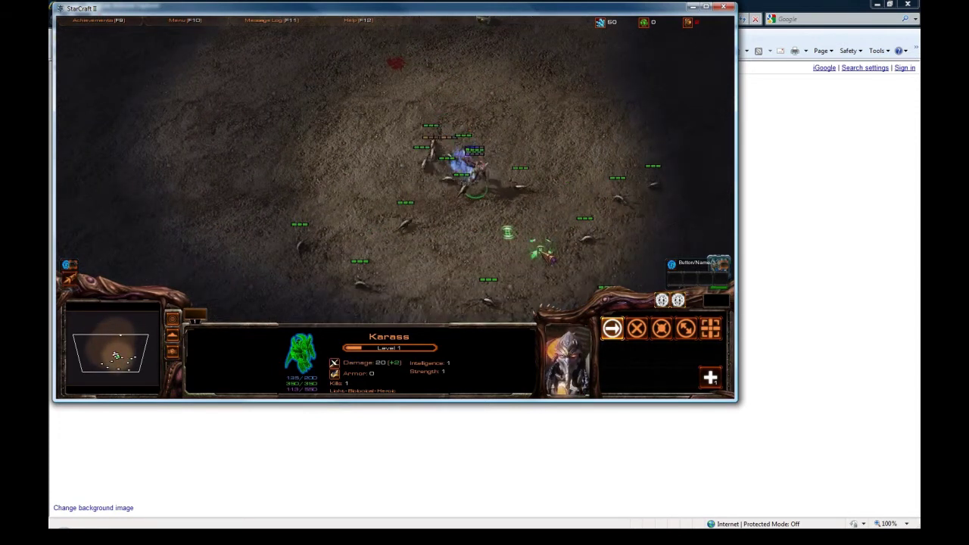
pyautogui.rightClick(584, 123)
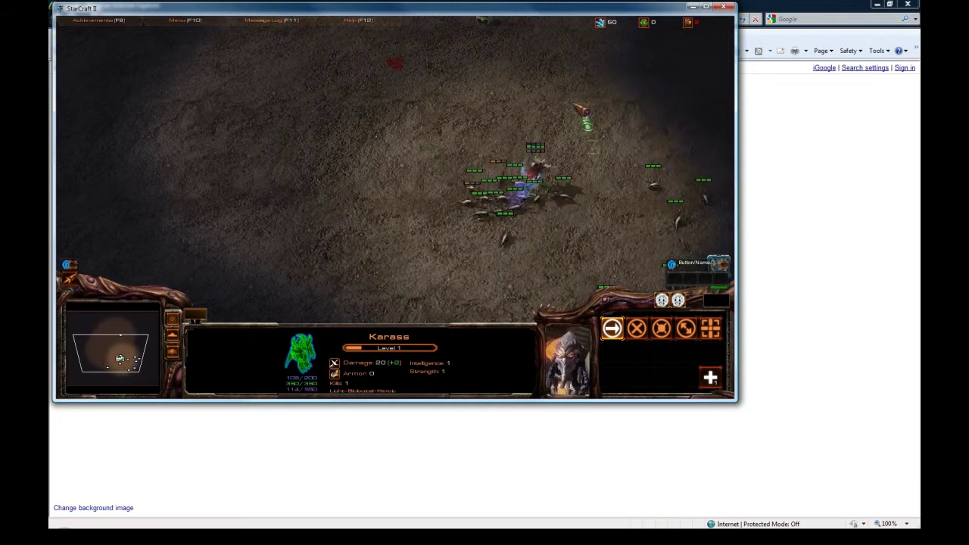
pyautogui.rightClick(569, 99)
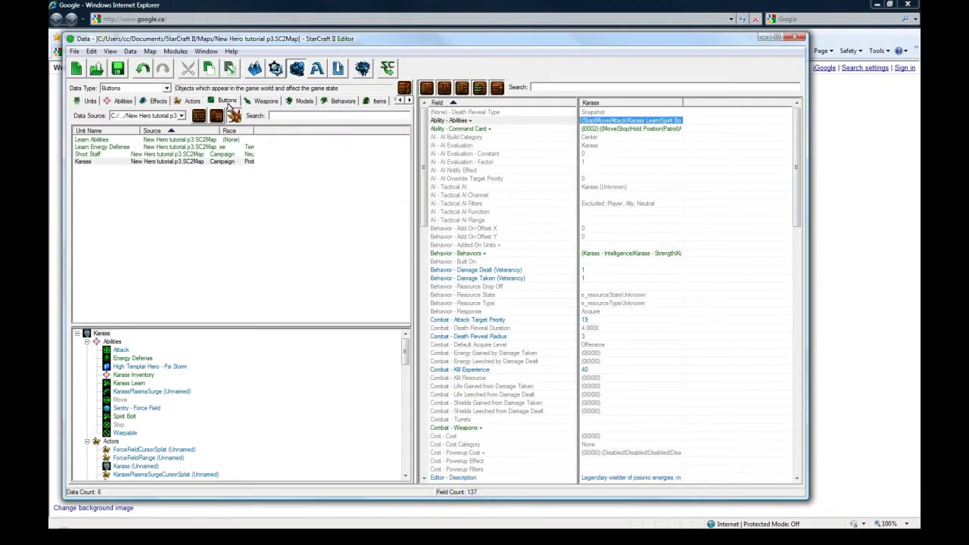
# Create a new button object named Weapons in the map's data.
pyautogui.click(226, 101)
pyautogui.rightClick(104, 205)
pyautogui.click(116, 208)
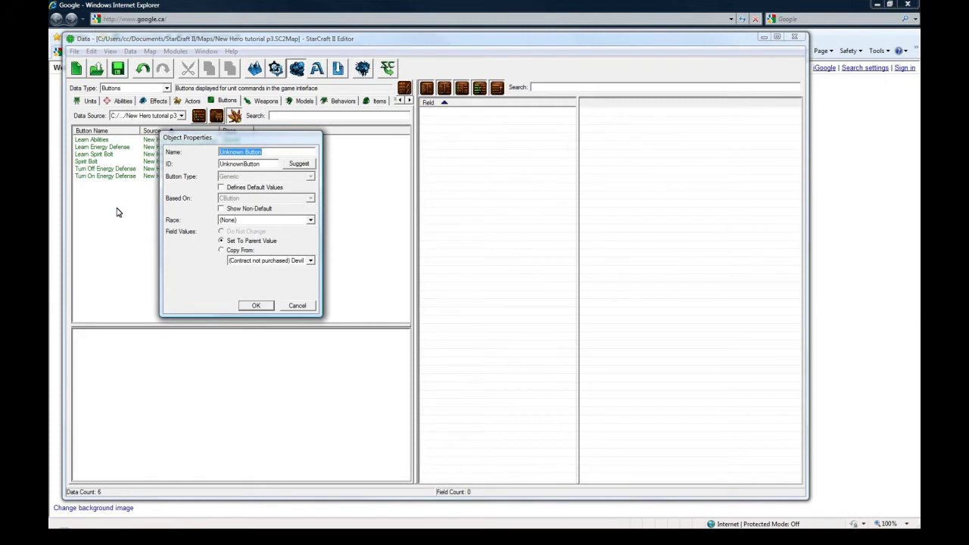
pyautogui.write('Weapons')
pyautogui.click(256, 305)
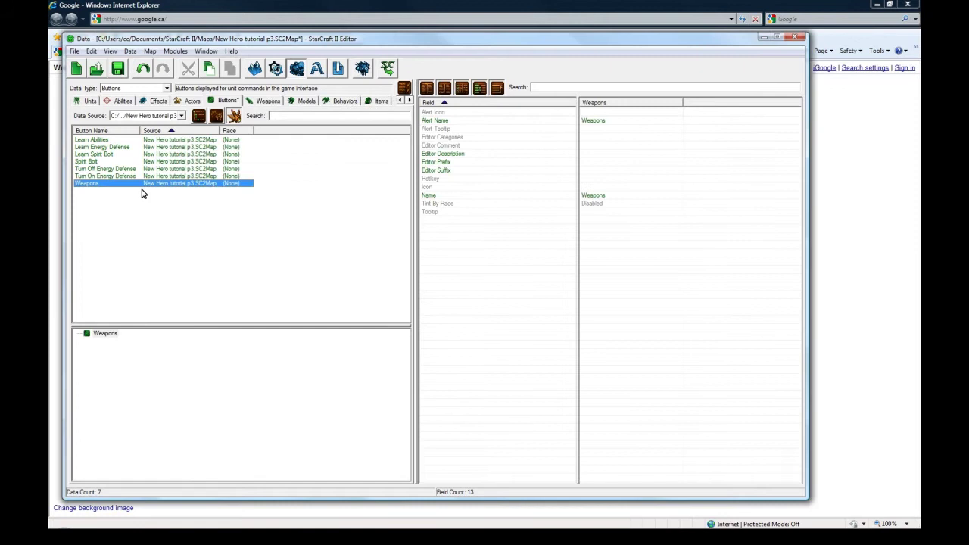
# Set the Weapons button's tooltip to "Opens your weapon slot".
pyautogui.doubleClick(597, 211)
pyautogui.write('Op')
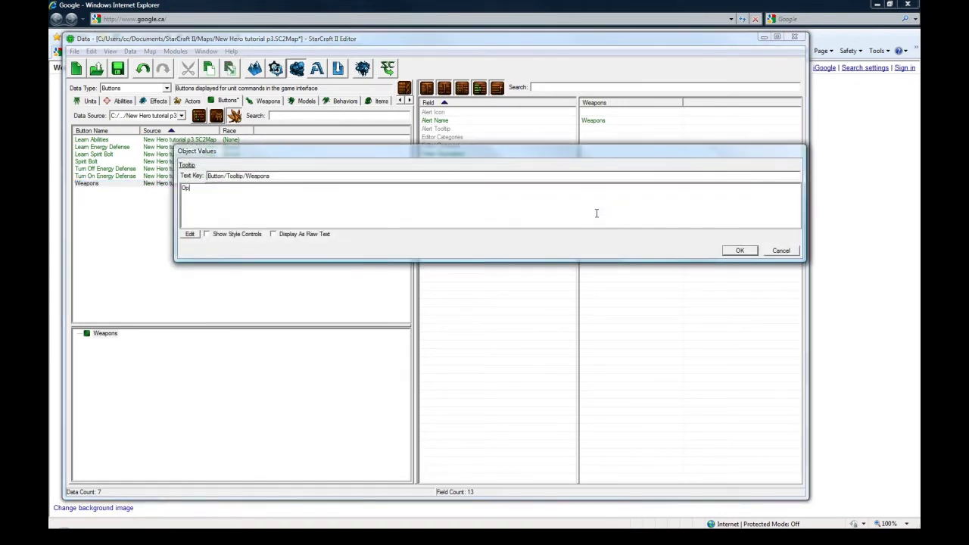
pyautogui.write('ens your weapon inslot')
pyautogui.click(740, 250)
# Preview the btn-tips textures and assign btn-tips-fallenheroes.dds as the Weapons button's icon.
pyautogui.doubleClick(610, 186)
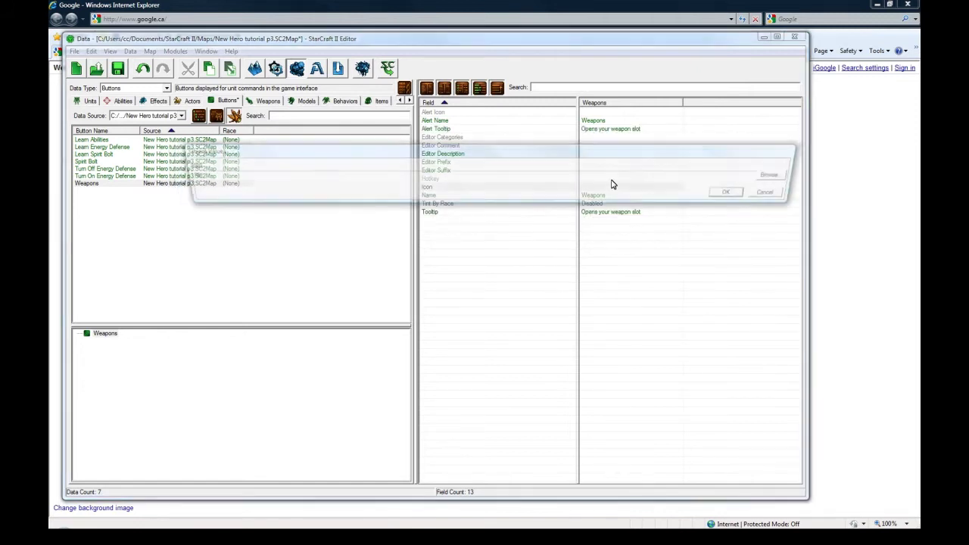
pyautogui.click(787, 175)
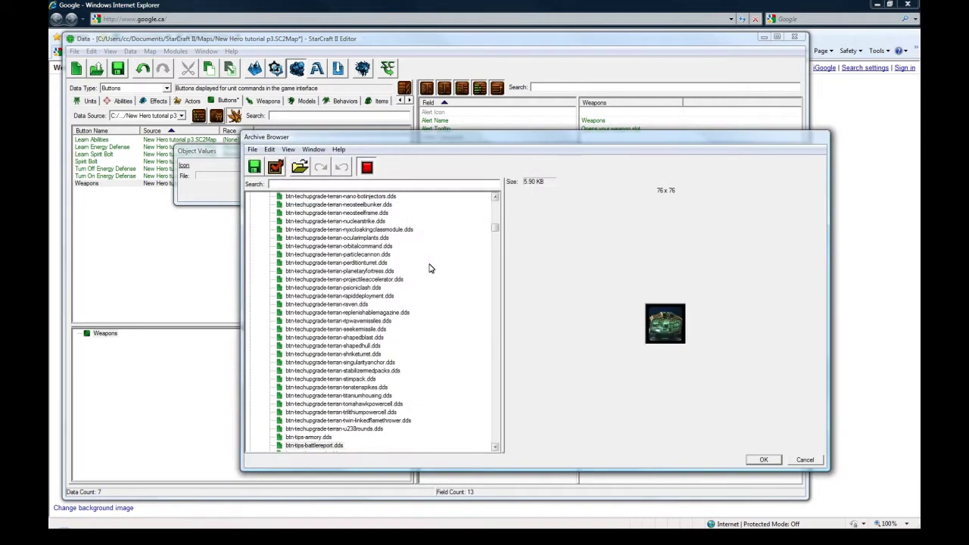
pyautogui.moveTo(496, 226); pyautogui.dragTo(496, 226)
pyautogui.scroll(-6, 333, 318)
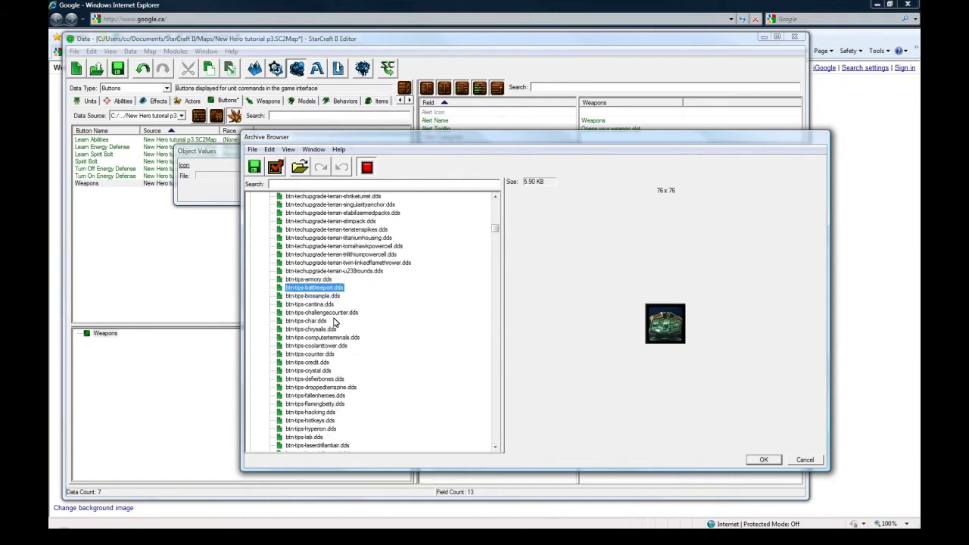
pyautogui.click(333, 321)
pyautogui.click(318, 331)
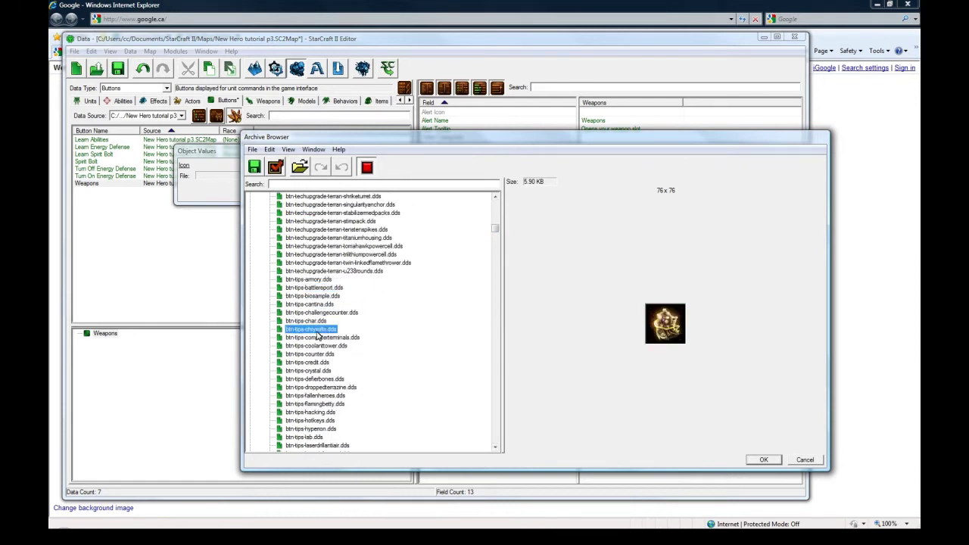
pyautogui.click(318, 337)
pyautogui.click(327, 346)
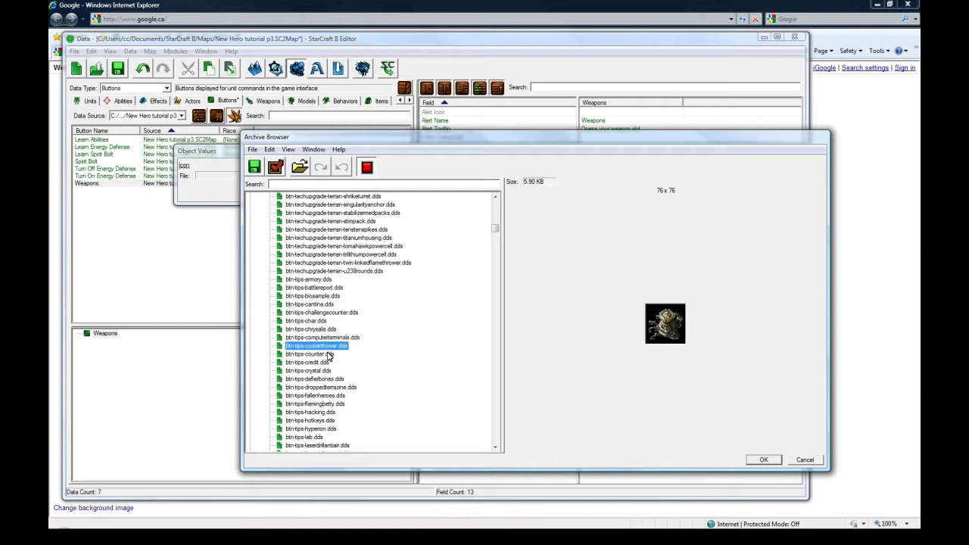
pyautogui.click(328, 362)
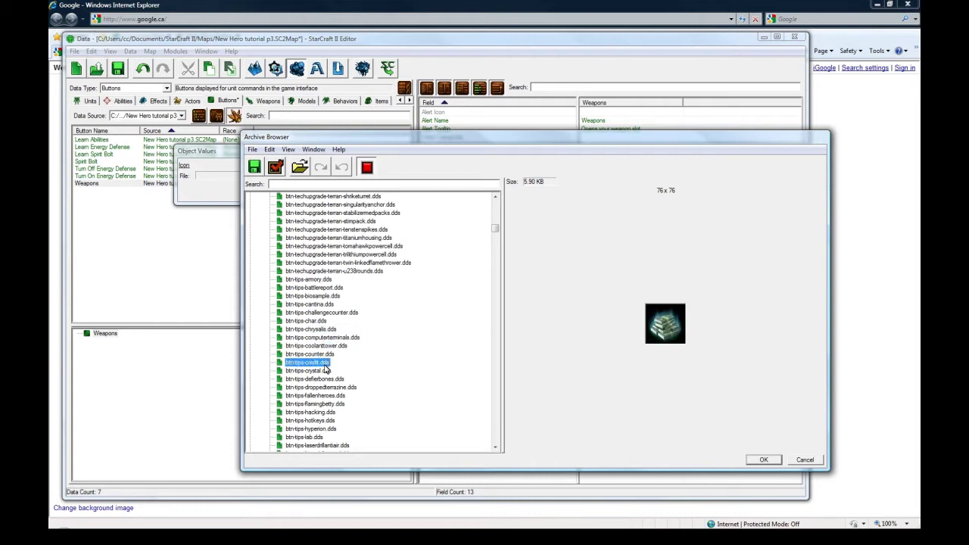
pyautogui.click(324, 371)
pyautogui.click(318, 380)
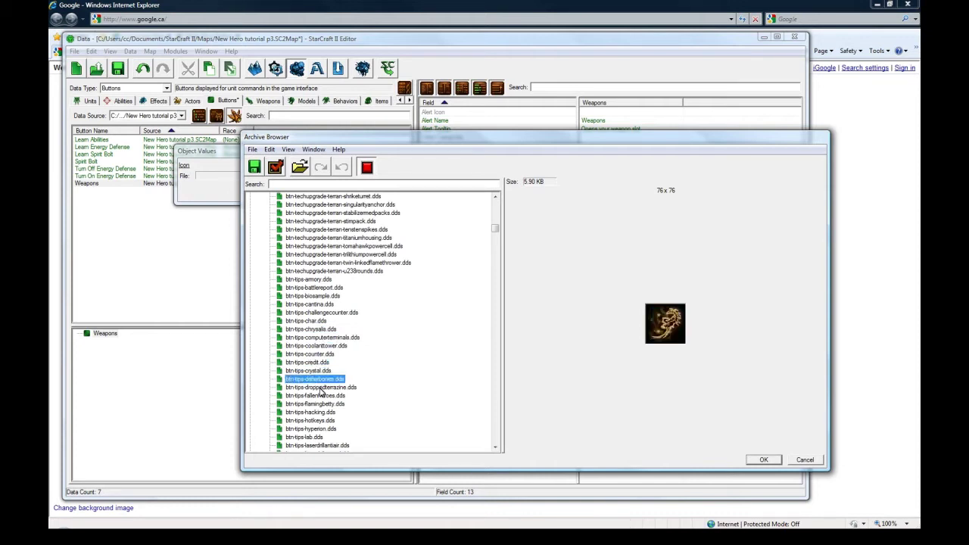
pyautogui.click(321, 388)
pyautogui.click(321, 396)
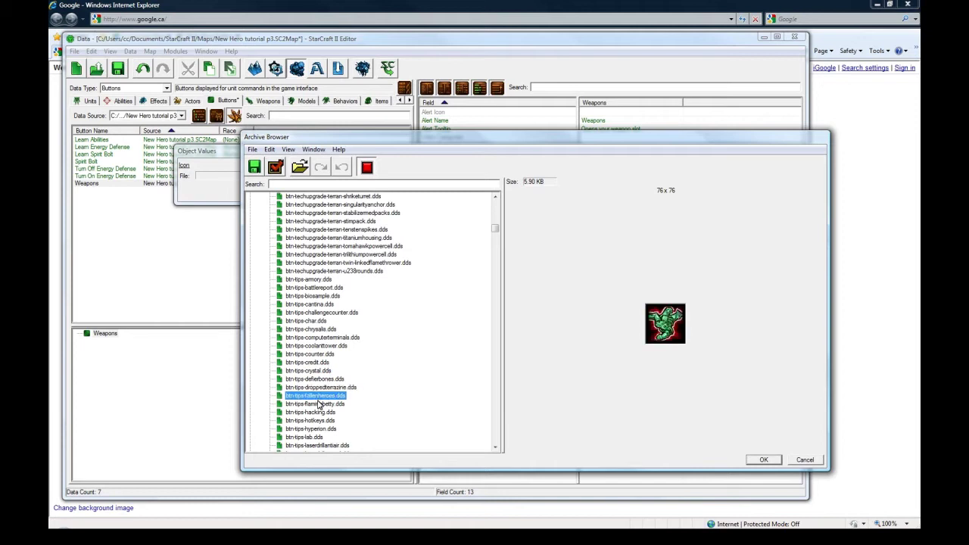
pyautogui.click(763, 460)
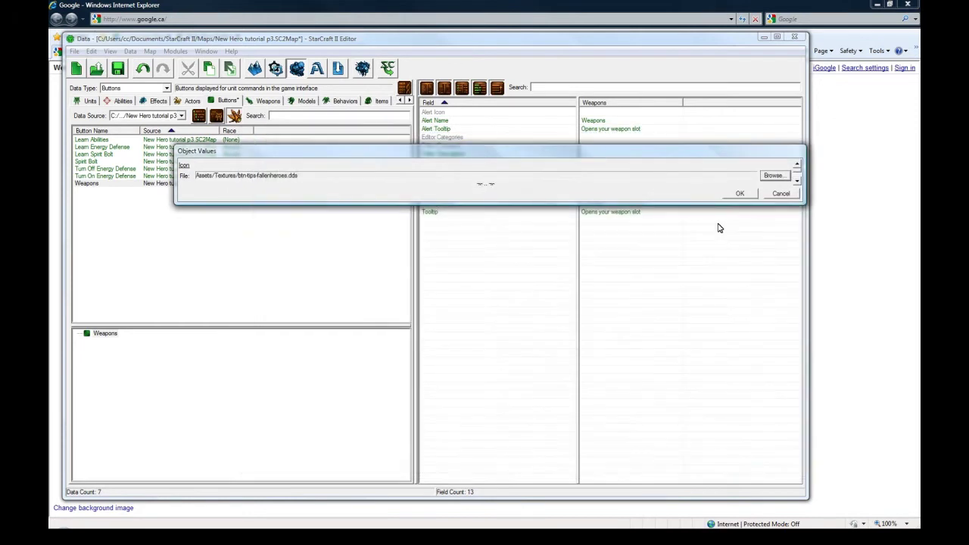
pyautogui.click(738, 193)
pyautogui.click(612, 180)
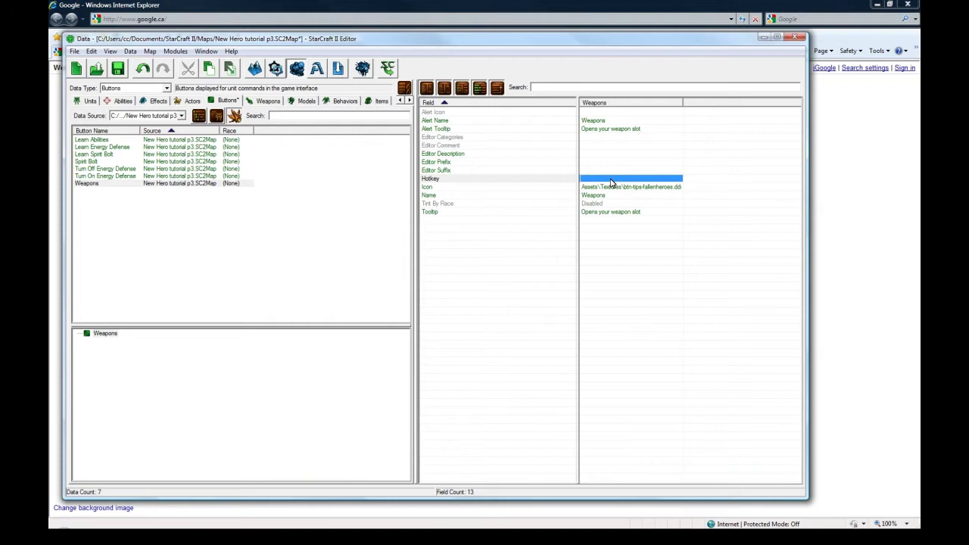
# Duplicate the Weapons button and rename the copy Bag, with the suggested ID Bag.
pyautogui.click(122, 183)
pyautogui.hotkey('ctrl', 'c')
pyautogui.hotkey('ctrl', 'v')
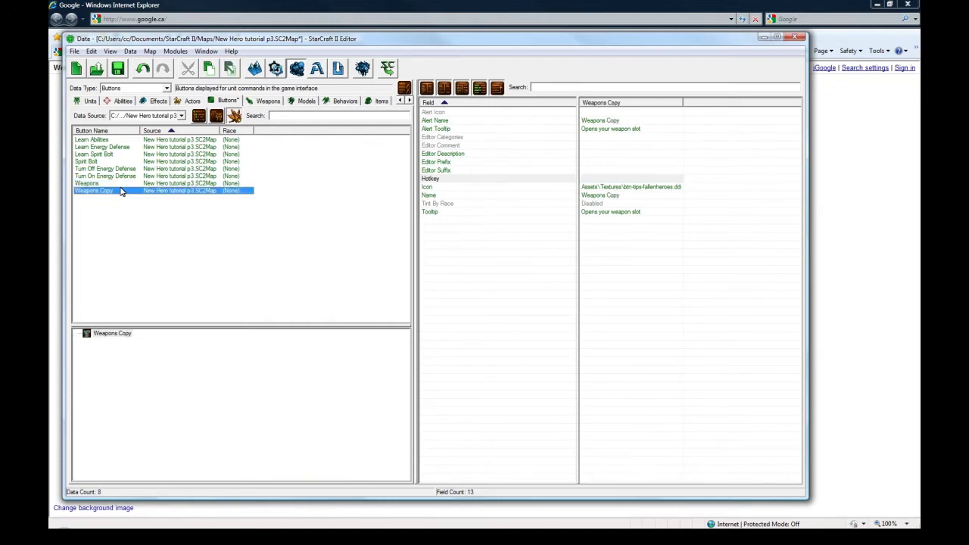
pyautogui.doubleClick(121, 192)
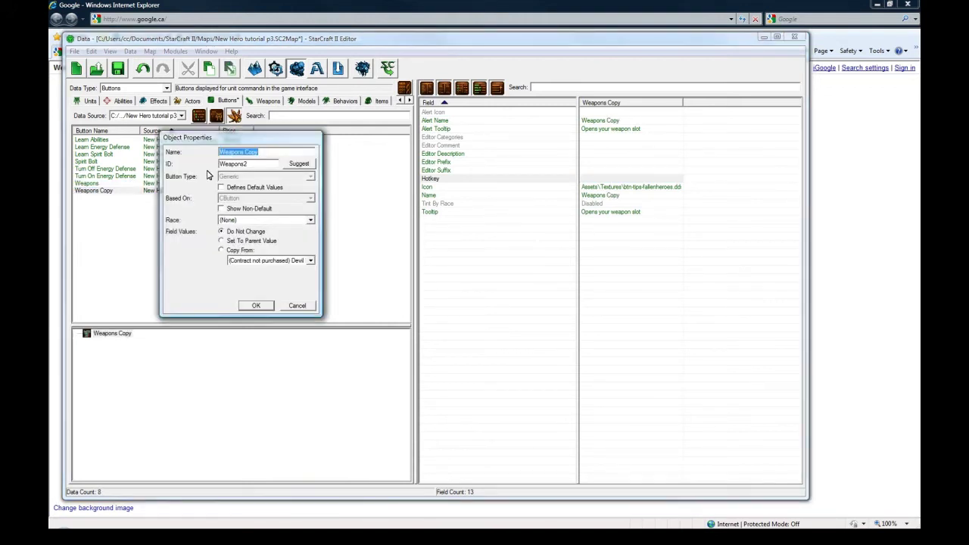
pyautogui.write('Bag')
pyautogui.click(301, 163)
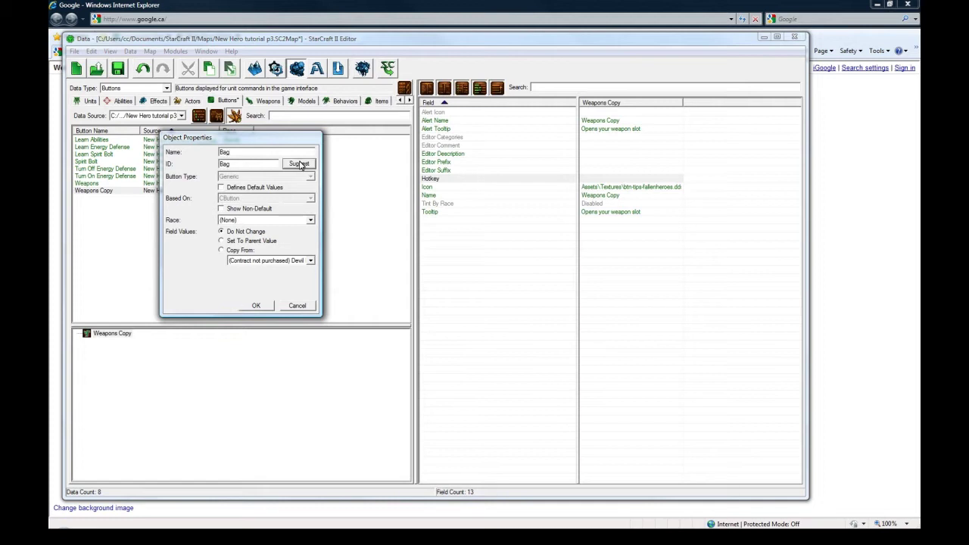
pyautogui.click(256, 305)
# Change the Bag button's tooltip to "Opens your bag.".
pyautogui.doubleClick(623, 211)
pyautogui.doubleClick(625, 212)
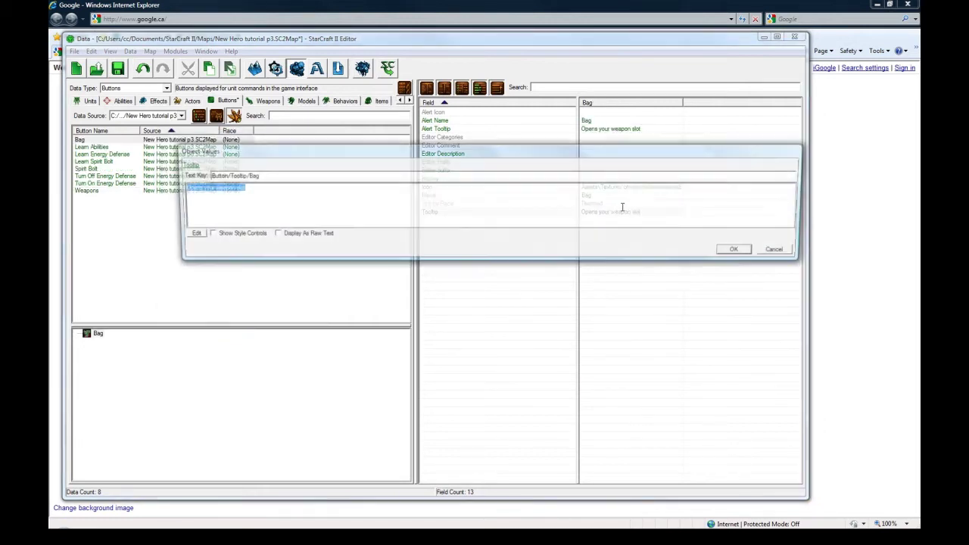
pyautogui.write('Opens your bag')
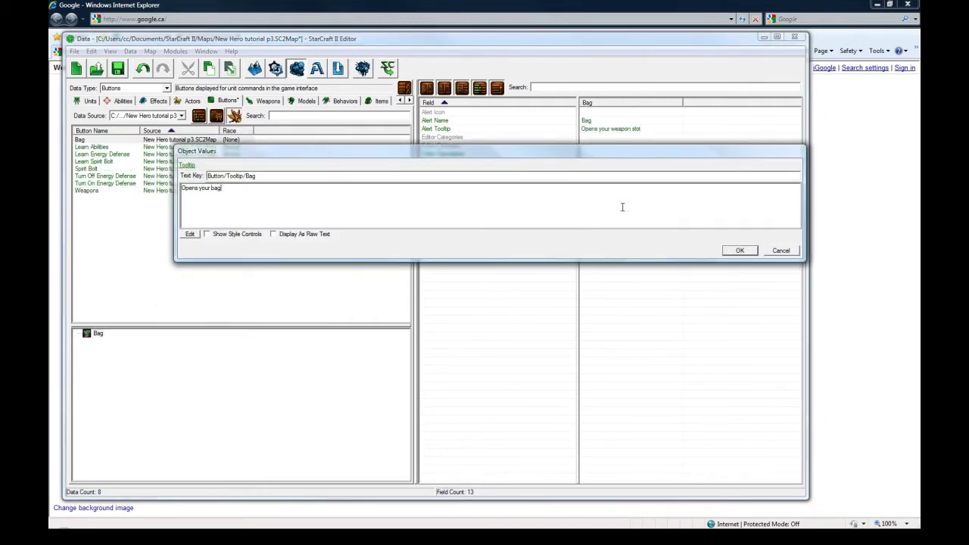
pyautogui.click(740, 250)
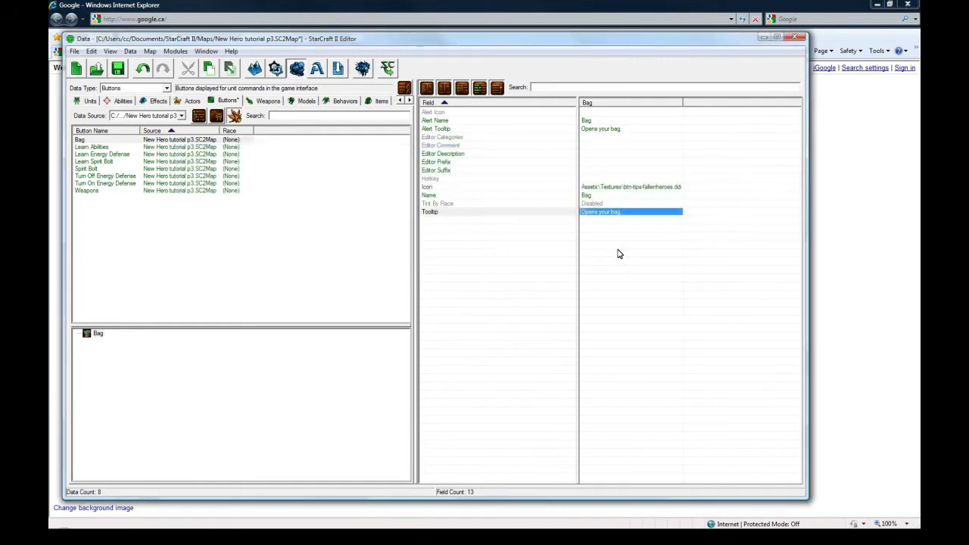
# Replace the Bag button's icon with the btn-tips-credit.dds texture.
pyautogui.doubleClick(625, 187)
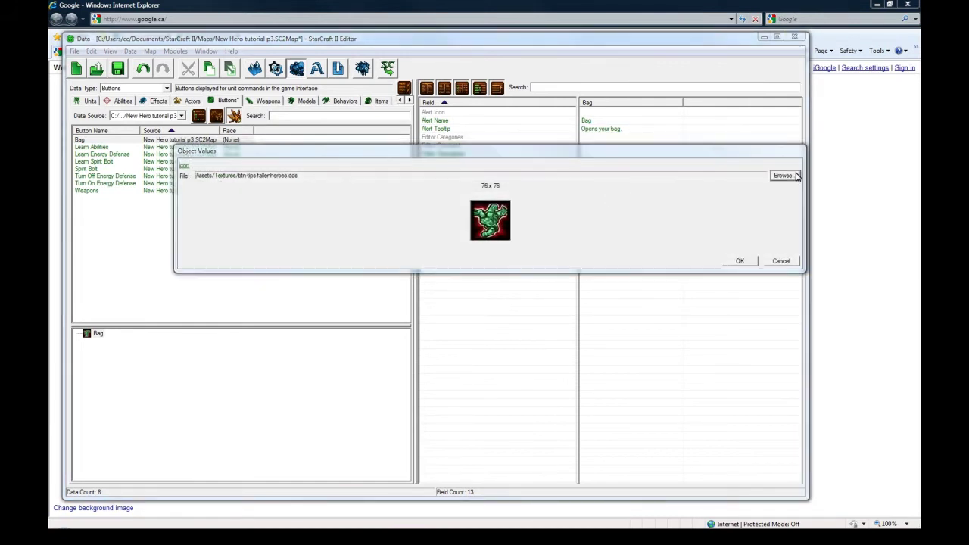
pyautogui.click(796, 175)
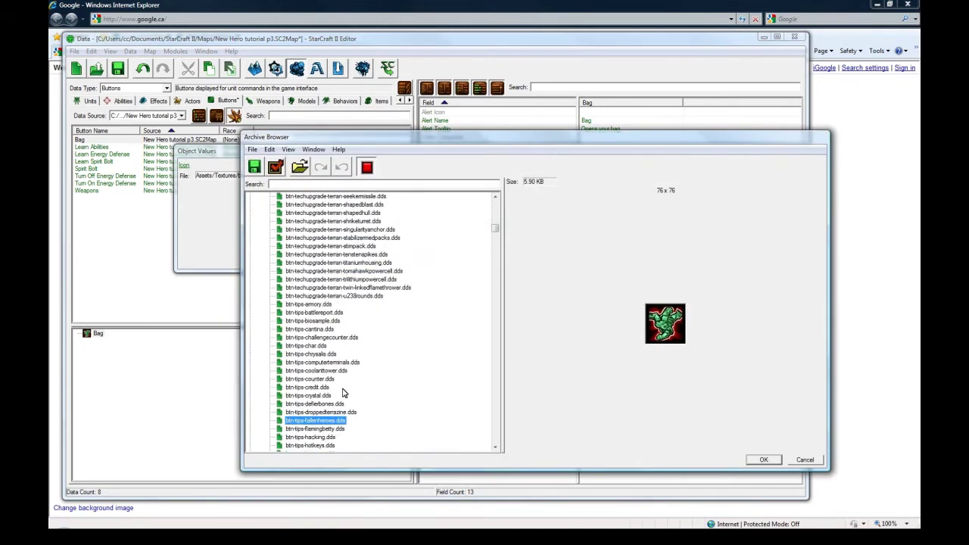
pyautogui.click(307, 346)
pyautogui.click(318, 412)
pyautogui.click(361, 387)
pyautogui.click(765, 460)
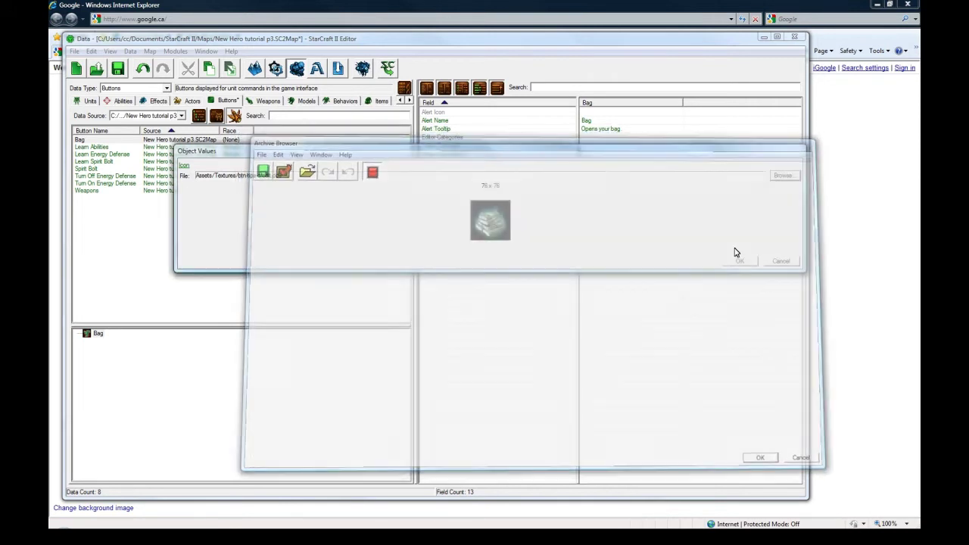
pyautogui.click(740, 263)
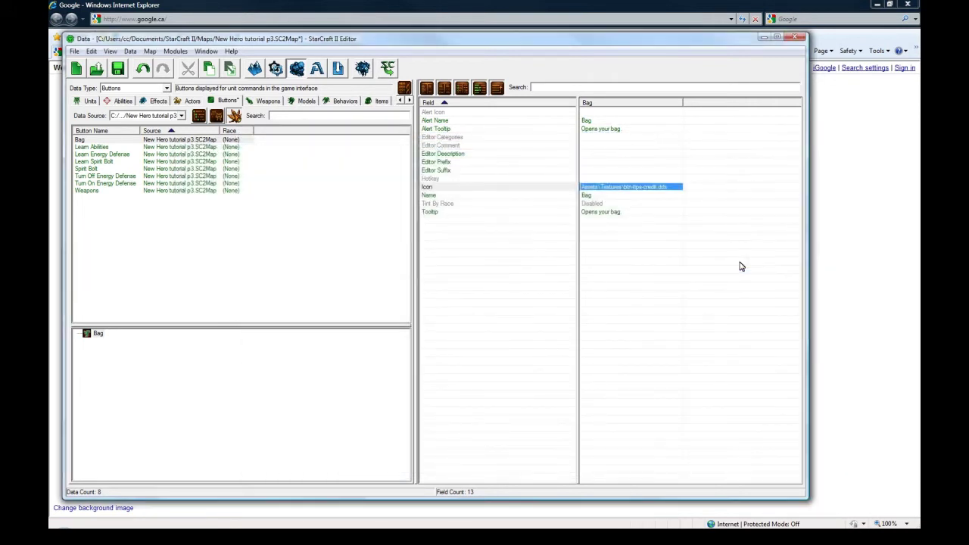
# Duplicate the Bag button and rename the copy Zergling Blood, with the suggested matching ID.
pyautogui.click(90, 140)
pyautogui.hotkey('ctrl', 'c')
pyautogui.hotkey('ctrl', 'v')
pyautogui.doubleClick(97, 149)
pyautogui.doubleClick(91, 147)
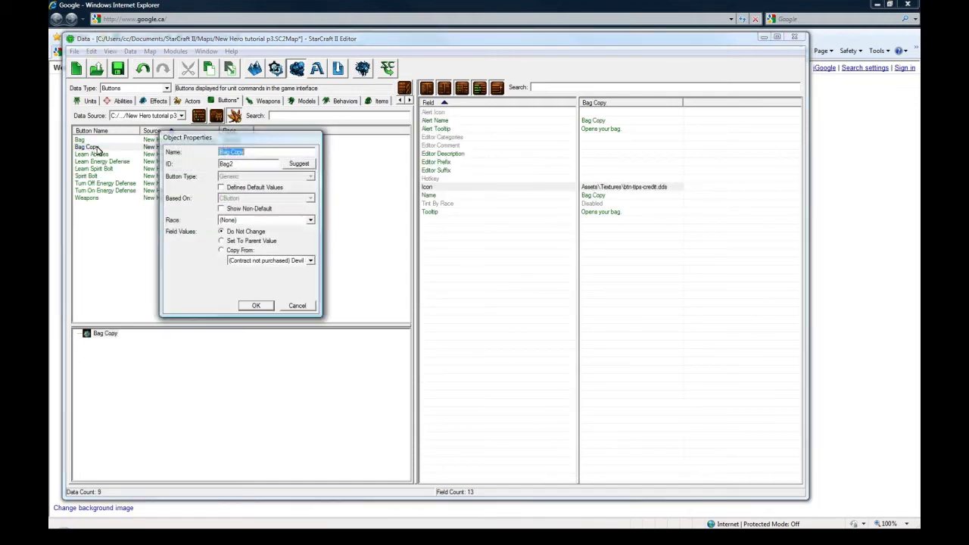
pyautogui.write('Zergling Blood')
pyautogui.click(299, 163)
pyautogui.click(267, 308)
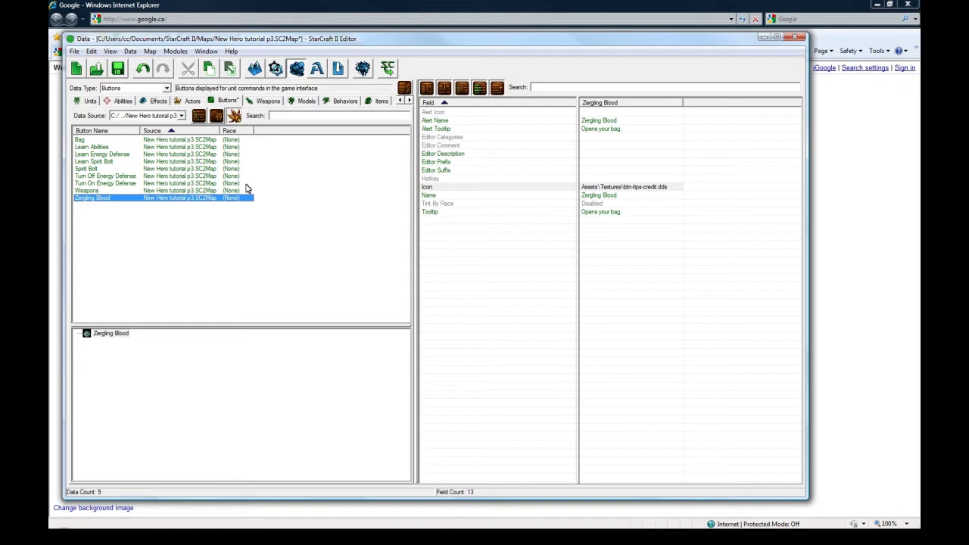
# Change the Zergling Blood button's tooltip to "The blood of a zergling.".
pyautogui.click(612, 187)
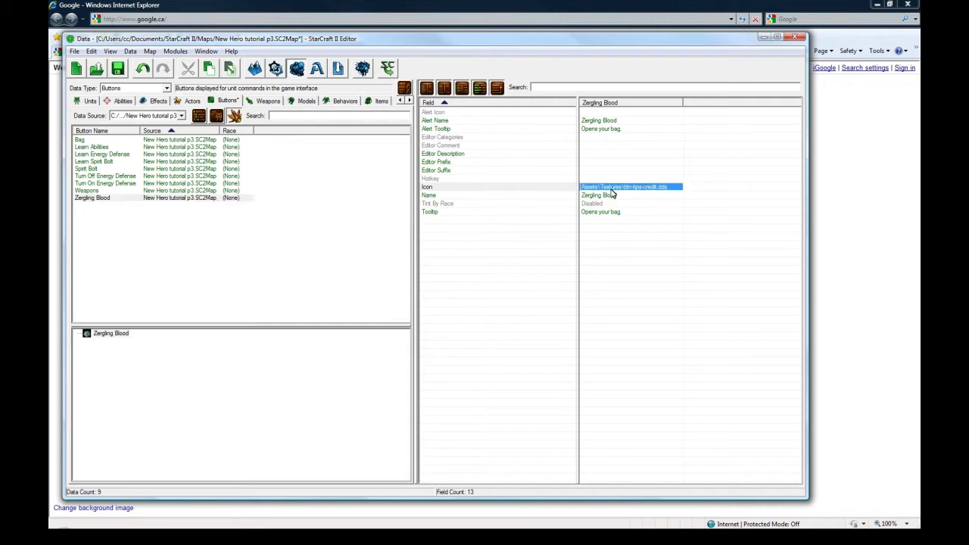
pyautogui.doubleClick(606, 212)
pyautogui.write('The blo')
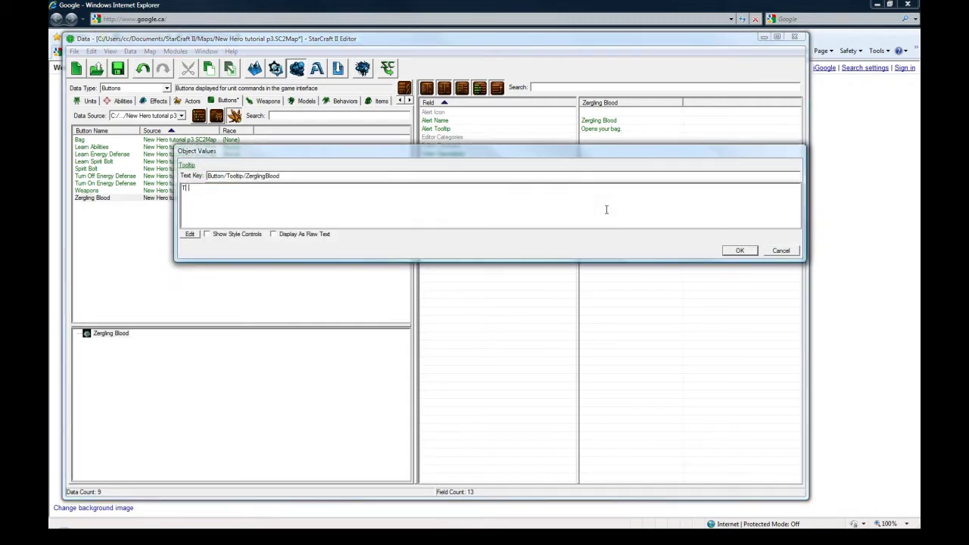
pyautogui.write('od of a zergling')
pyautogui.click(740, 250)
# Replace the Zergling Blood button's icon with the btn-tips-biosample.dds texture.
pyautogui.doubleClick(625, 189)
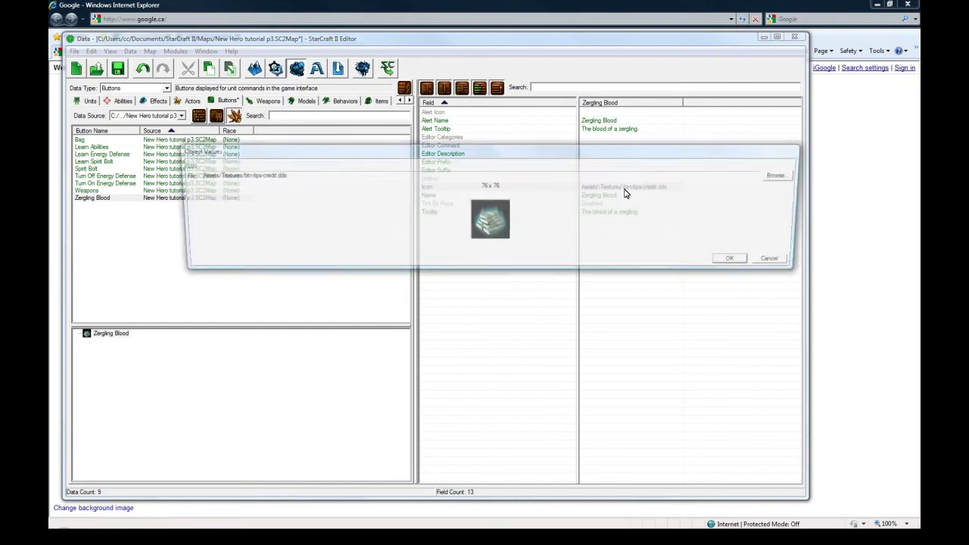
pyautogui.click(783, 177)
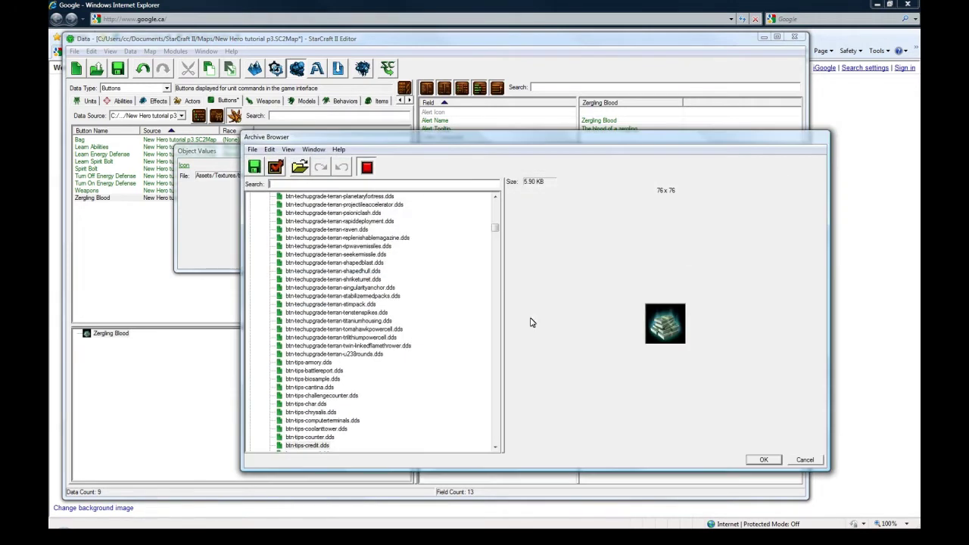
pyautogui.click(335, 372)
pyautogui.click(336, 379)
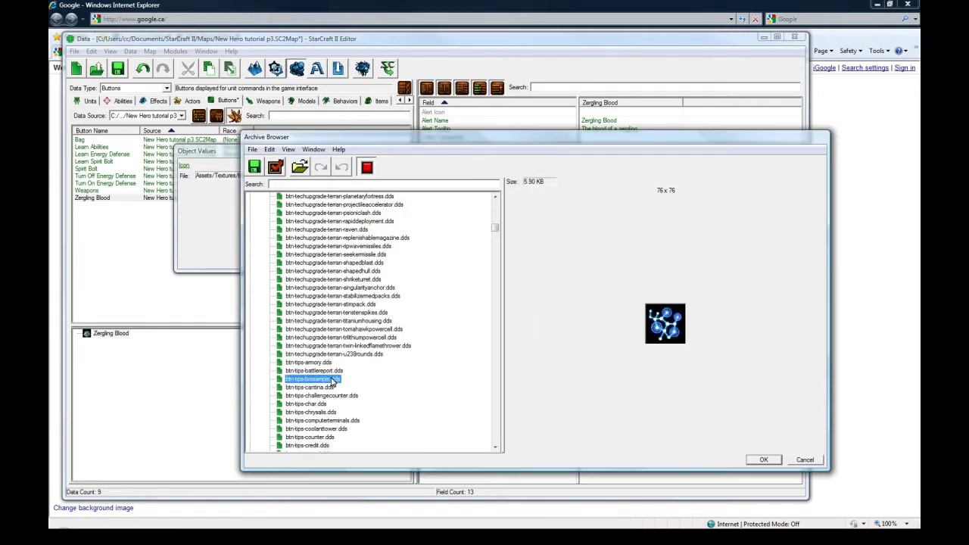
pyautogui.click(763, 460)
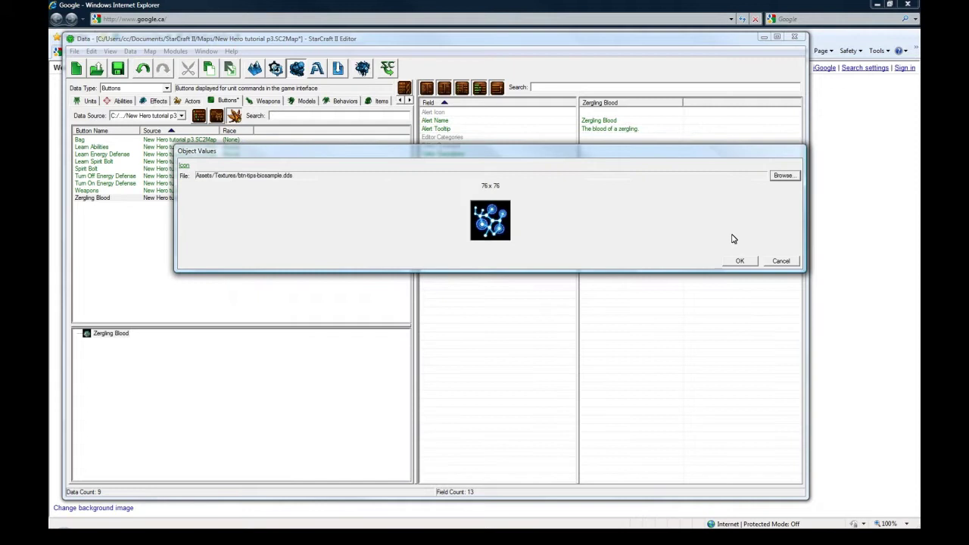
pyautogui.click(799, 260)
# Duplicate the Zergling Blood button and rename the copy Short Staff, with the suggested matching ID.
pyautogui.click(117, 201)
pyautogui.hotkey('ctrl', 'c')
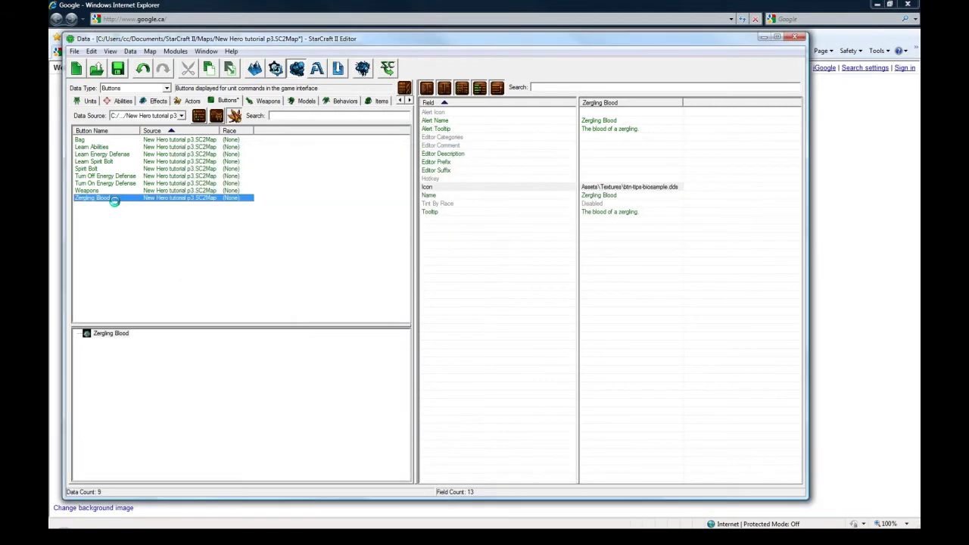
pyautogui.hotkey('ctrl', 'v')
pyautogui.doubleClick(117, 205)
pyautogui.write('Short Staff')
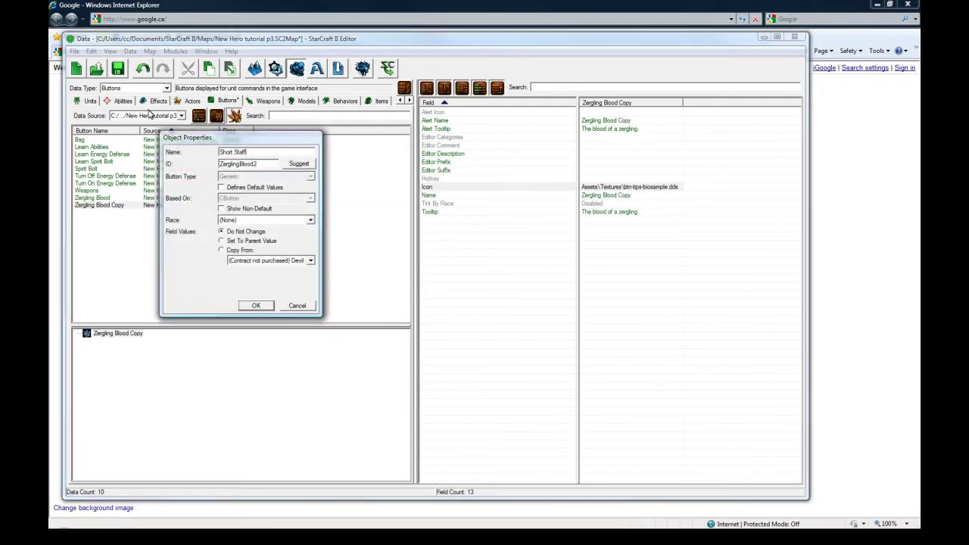
pyautogui.click(299, 163)
pyautogui.click(261, 306)
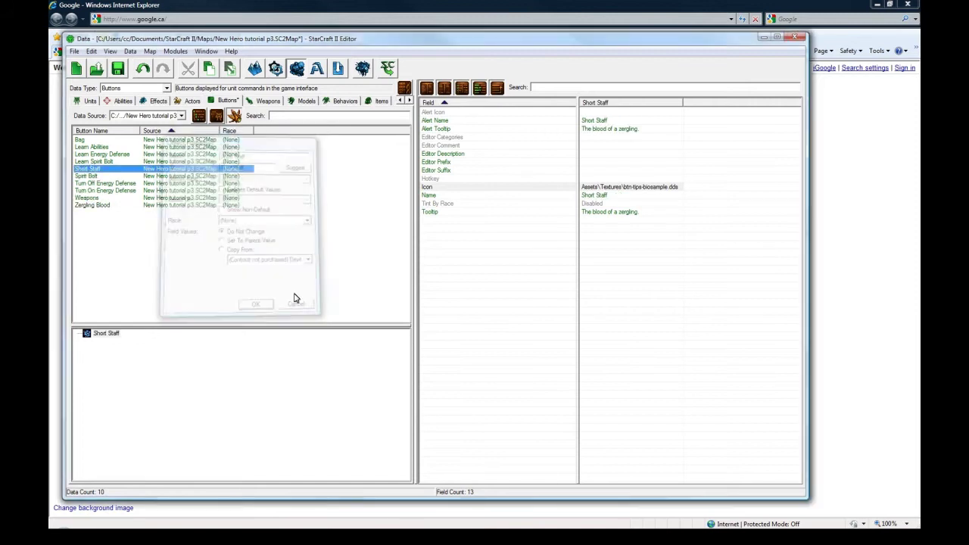
# Browse the button textures and set the Short Staff button's icon to btn-tips-defilerbones.dds.
pyautogui.doubleClick(612, 187)
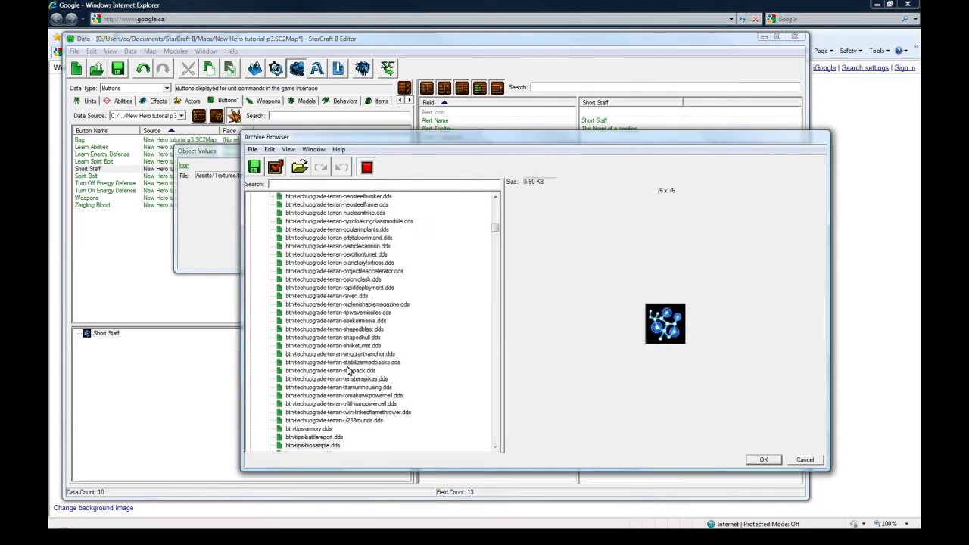
pyautogui.click(349, 369)
pyautogui.click(355, 347)
pyautogui.click(360, 339)
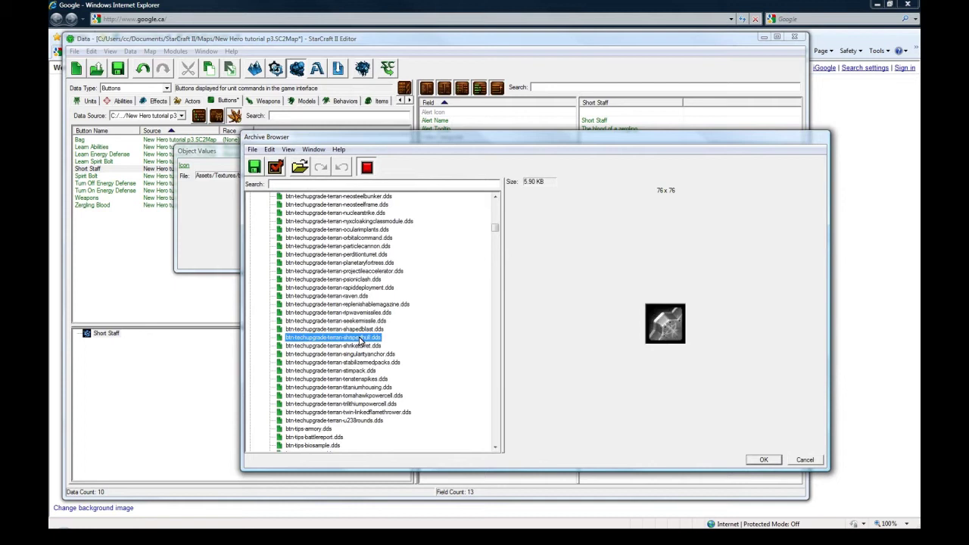
pyautogui.scroll(-2, 356, 341)
pyautogui.click(355, 339)
pyautogui.scroll(-2, 354, 338)
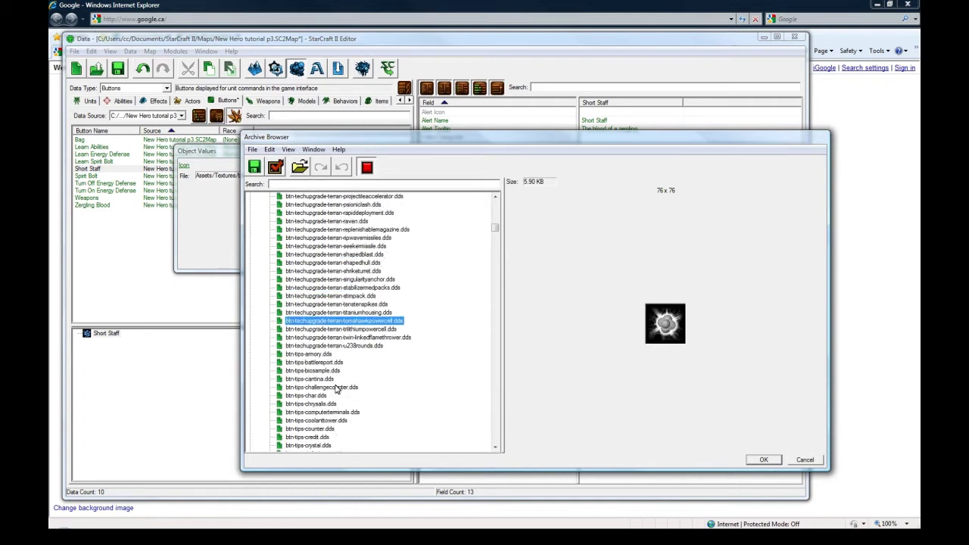
pyautogui.click(315, 405)
pyautogui.scroll(-2, 335, 385)
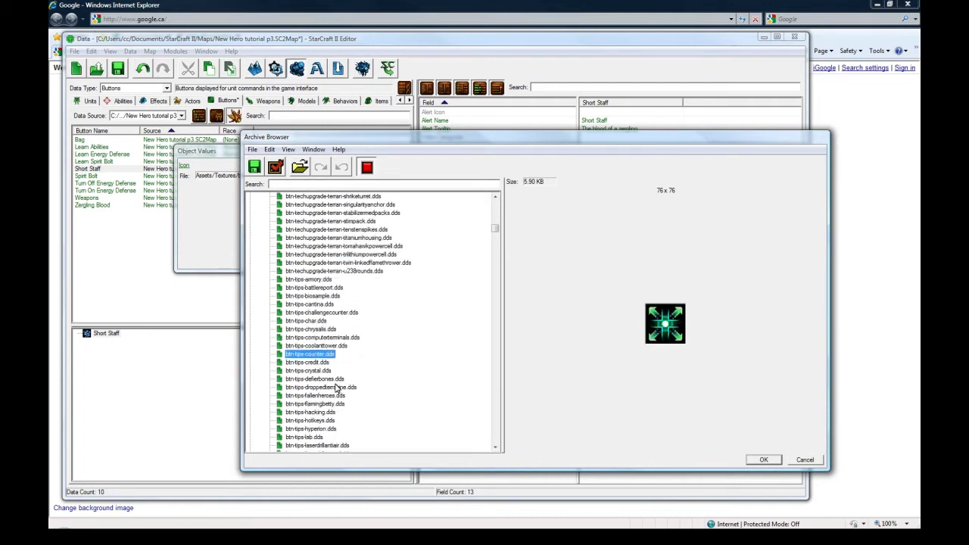
pyautogui.click(337, 388)
pyautogui.click(334, 378)
pyautogui.click(773, 462)
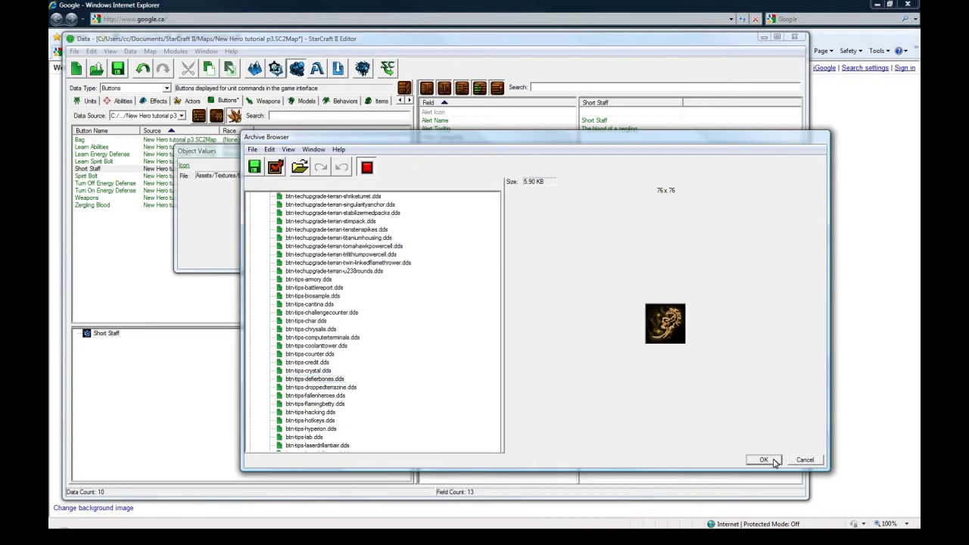
pyautogui.click(742, 262)
# Change the Short Staff button's tooltip to "Deals XX damage with YY speed." with a second line "Sells for w/e".
pyautogui.click(610, 213)
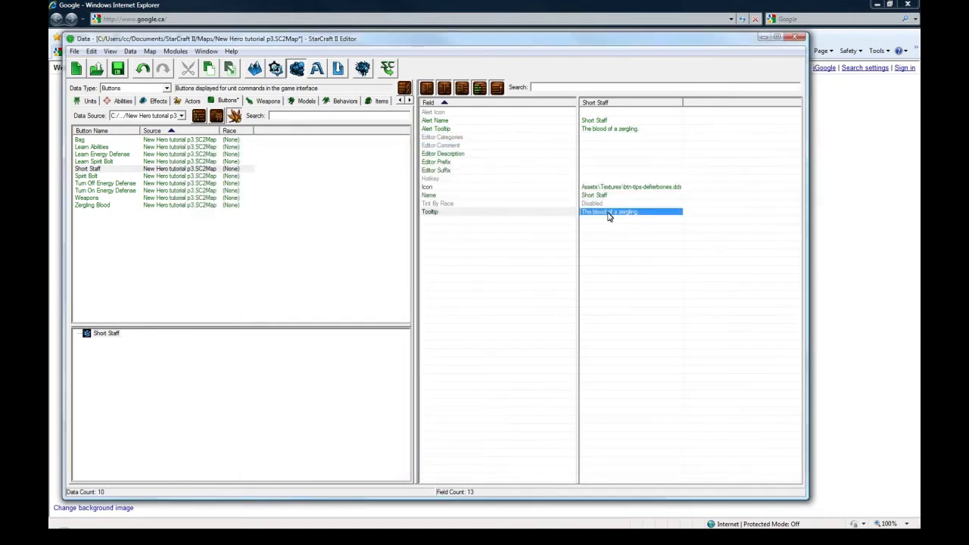
pyautogui.doubleClick(608, 214)
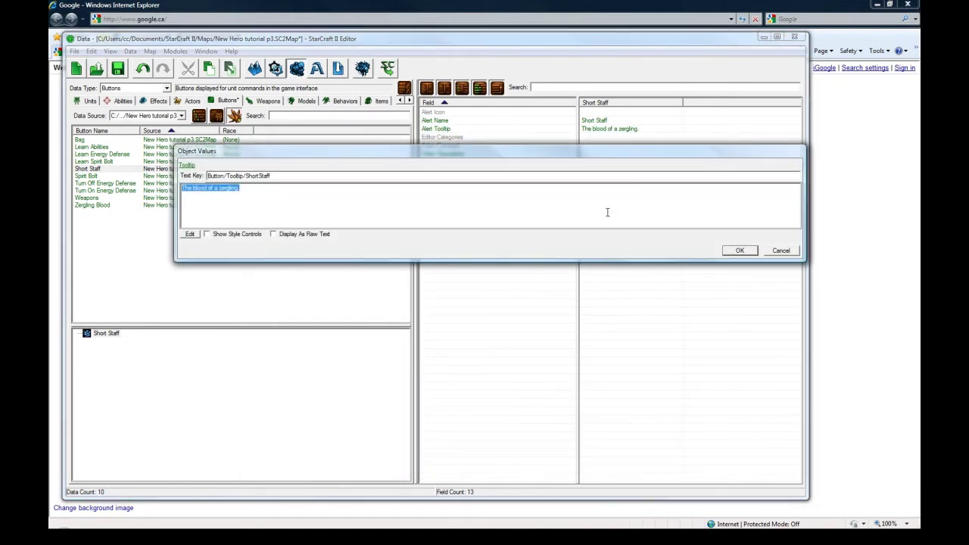
pyautogui.write('Deals XX damage with YY speed.')
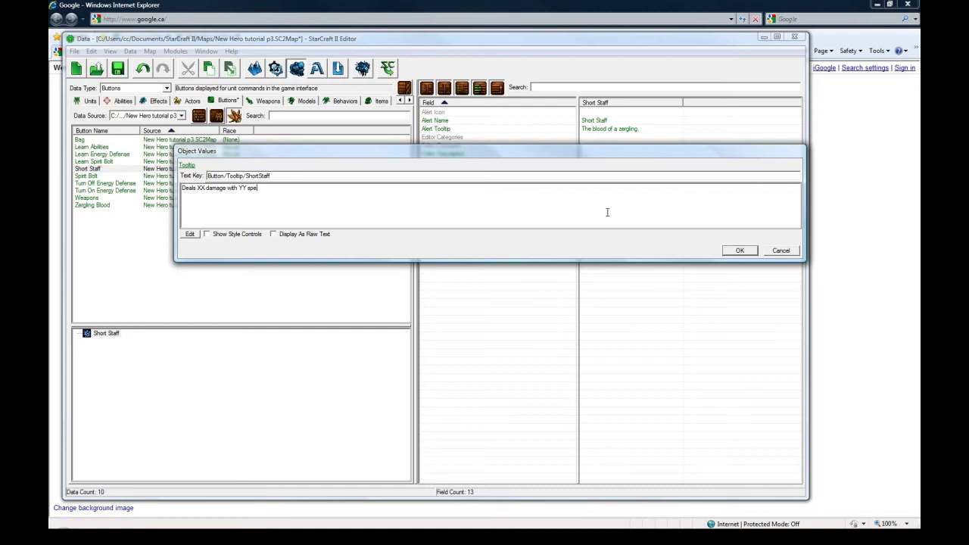
pyautogui.doubleClick(201, 188)
pyautogui.click(297, 197)
pyautogui.write('Sells for w/e')
pyautogui.click(741, 250)
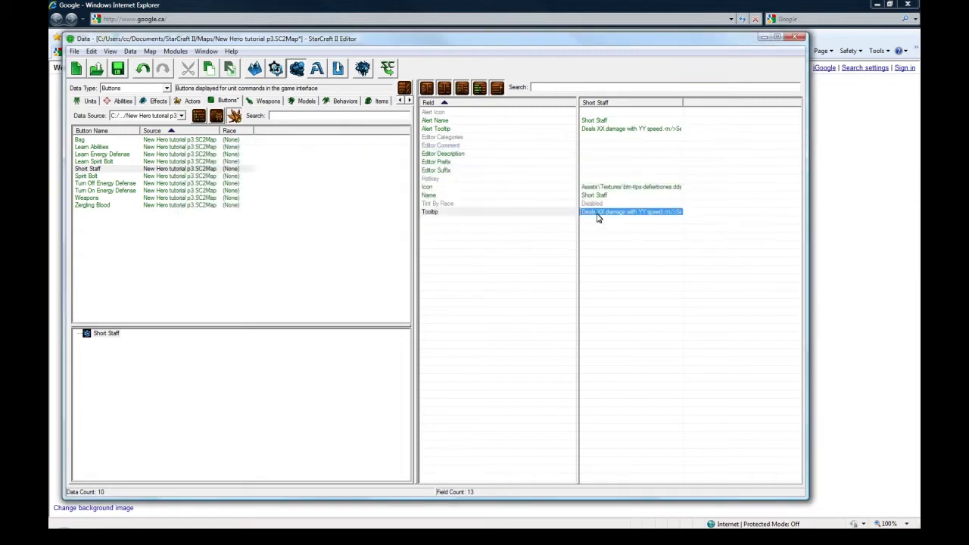
# Duplicate the Short Staff button and rename the copy Purchase Short Staff, with the suggested ID PurchaseShortStaff.
pyautogui.click(126, 169)
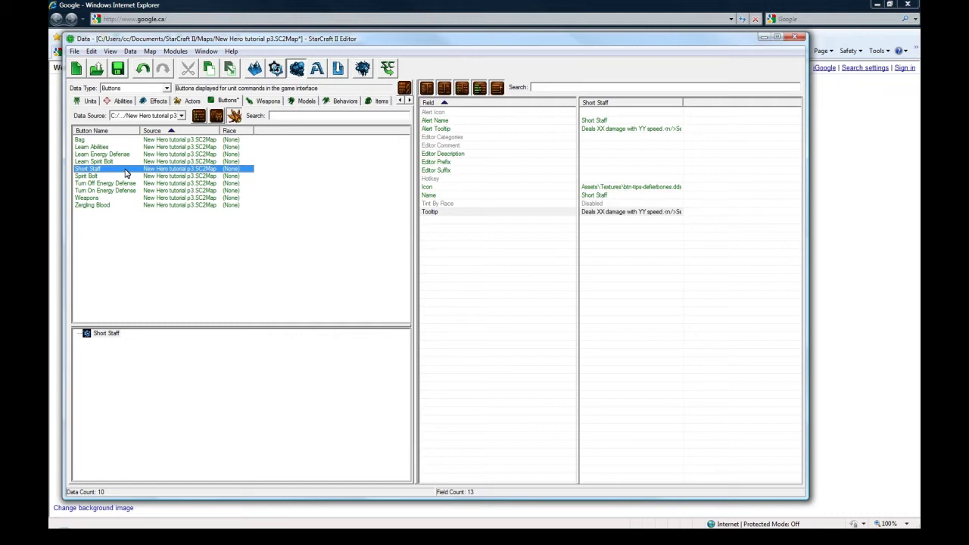
pyautogui.hotkey('ctrl', 'v')
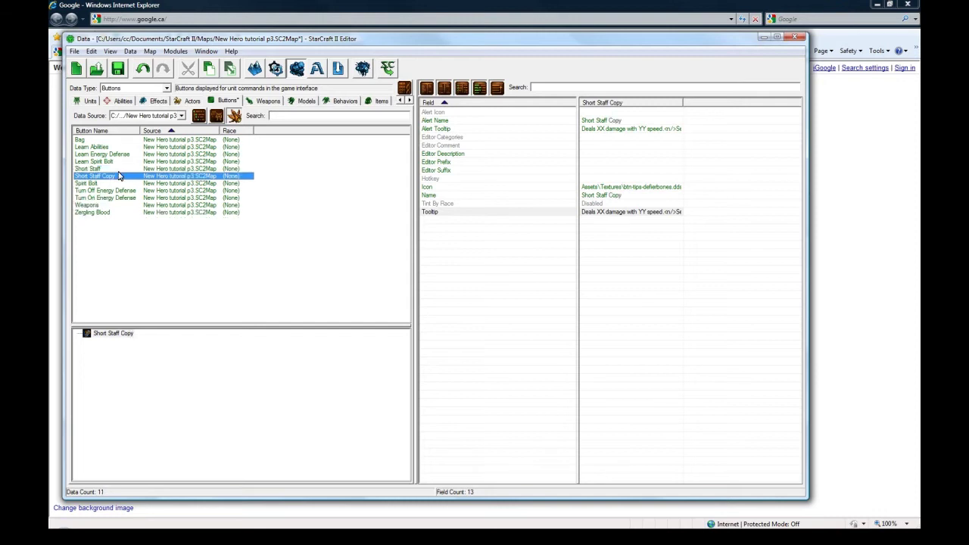
pyautogui.doubleClick(118, 176)
pyautogui.write('Purch')
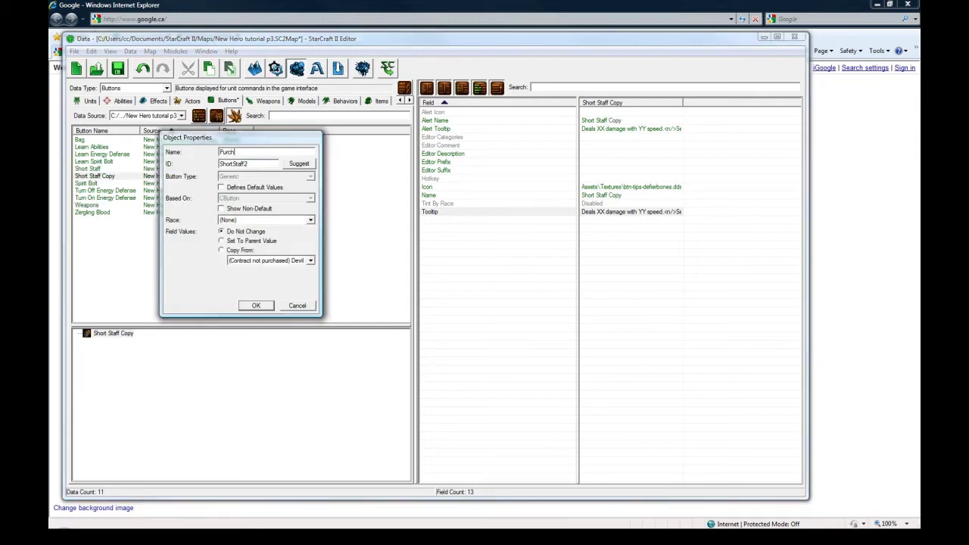
pyautogui.write('ase Short Staff')
pyautogui.click(299, 164)
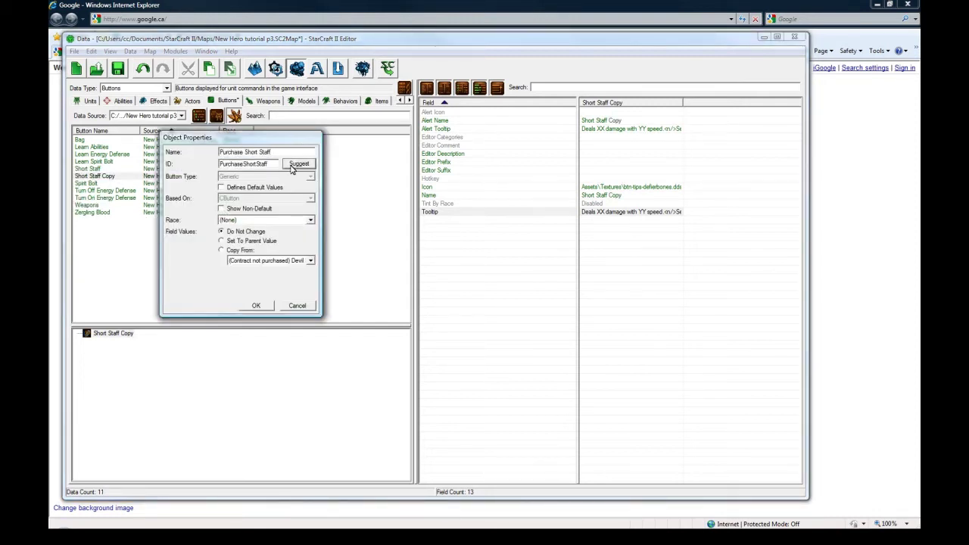
pyautogui.click(256, 305)
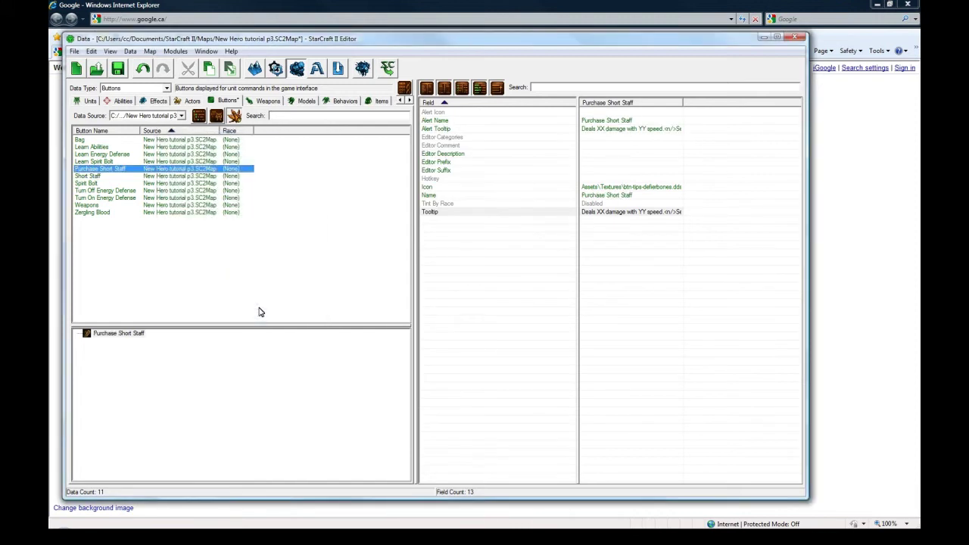
# Remove the selling line from the Purchase Short Staff button's tooltip, keeping only "Deals XX damage with YY speed.".
pyautogui.click(611, 187)
pyautogui.doubleClick(629, 212)
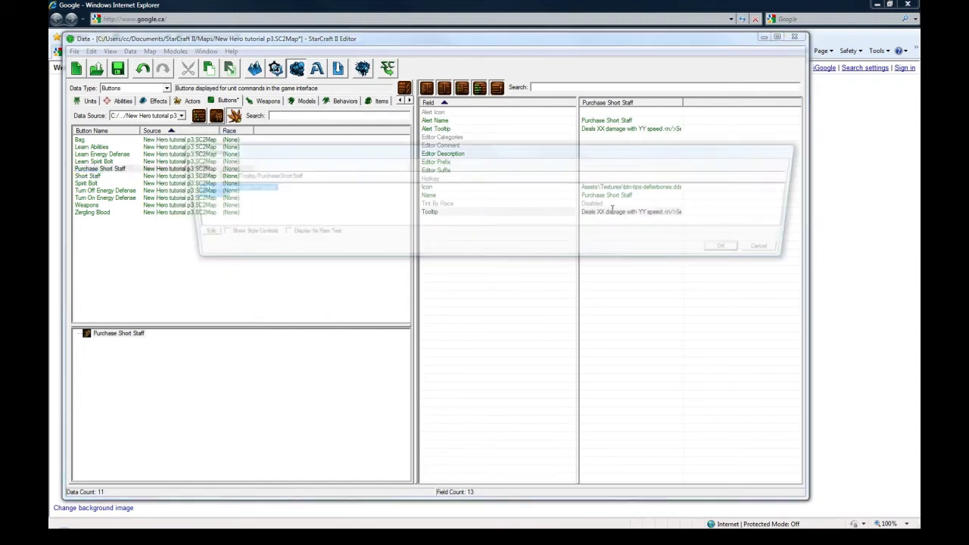
pyautogui.click(767, 253)
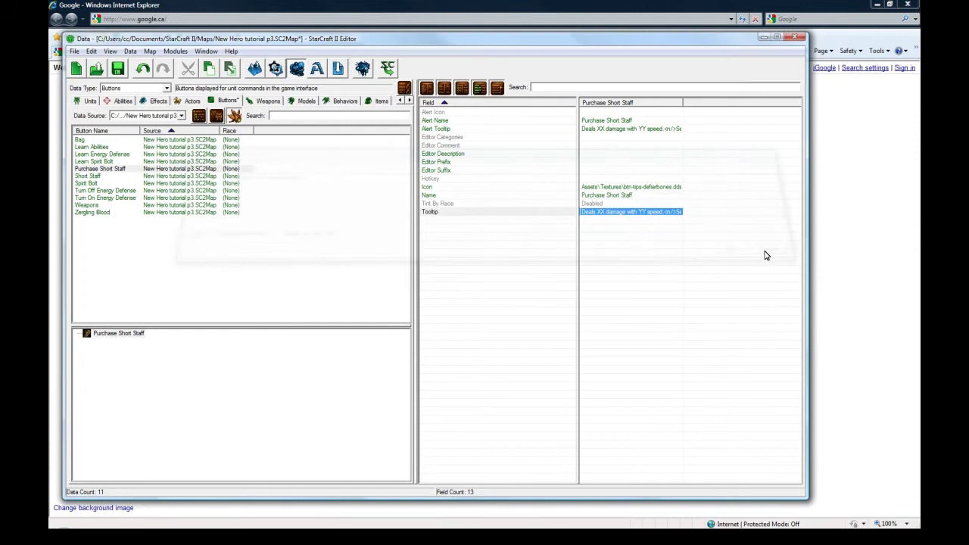
pyautogui.doubleClick(636, 211)
pyautogui.moveTo(217, 211); pyautogui.dragTo(147, 209)
pyautogui.press('BackSpace')
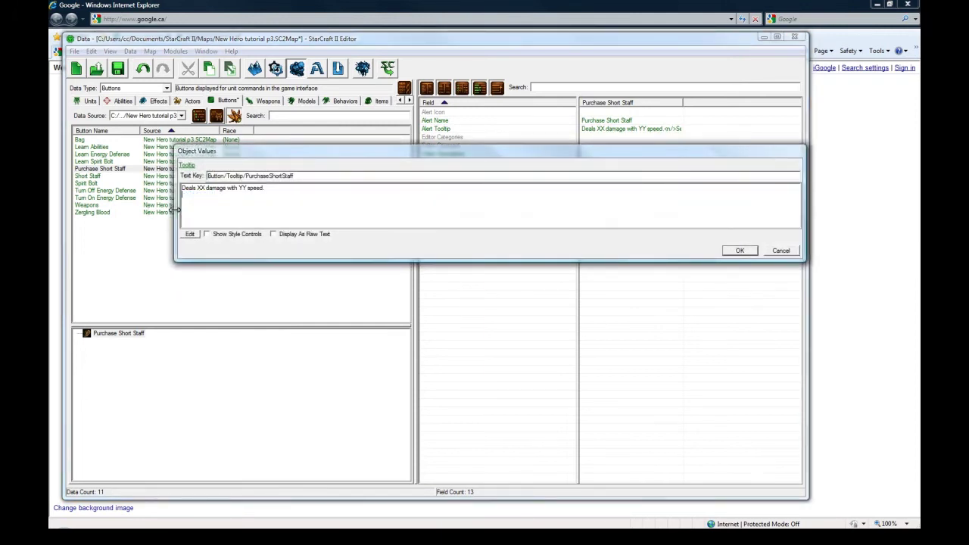
pyautogui.click(736, 253)
pyautogui.click(737, 252)
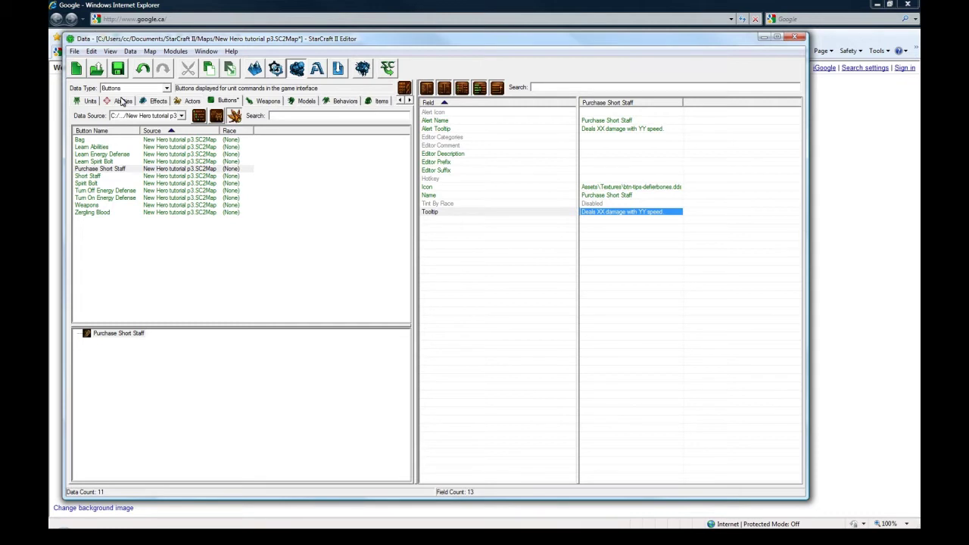
# Set the Short Staff item's Face to the Short Staff button.
pyautogui.click(381, 100)
pyautogui.click(98, 141)
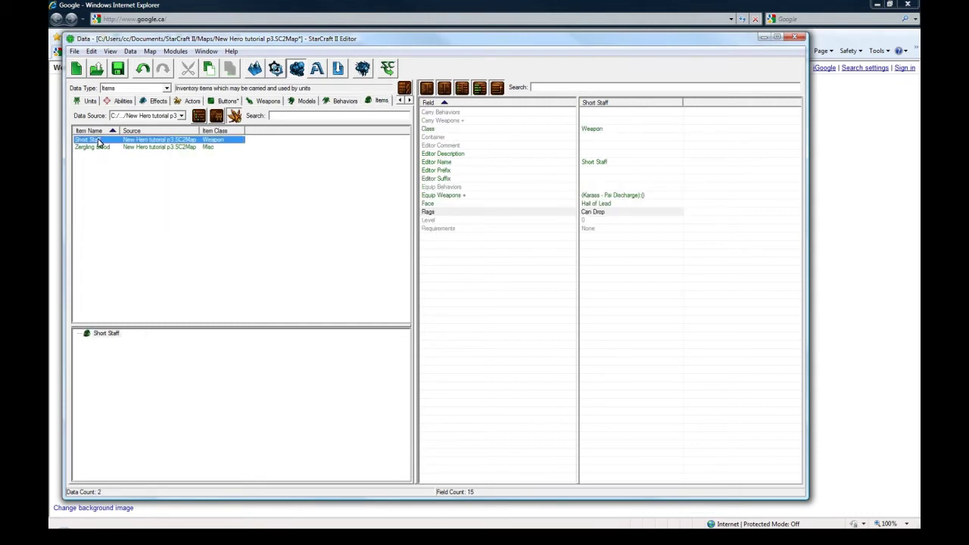
pyautogui.doubleClick(608, 203)
pyautogui.click(327, 176)
pyautogui.press('s')
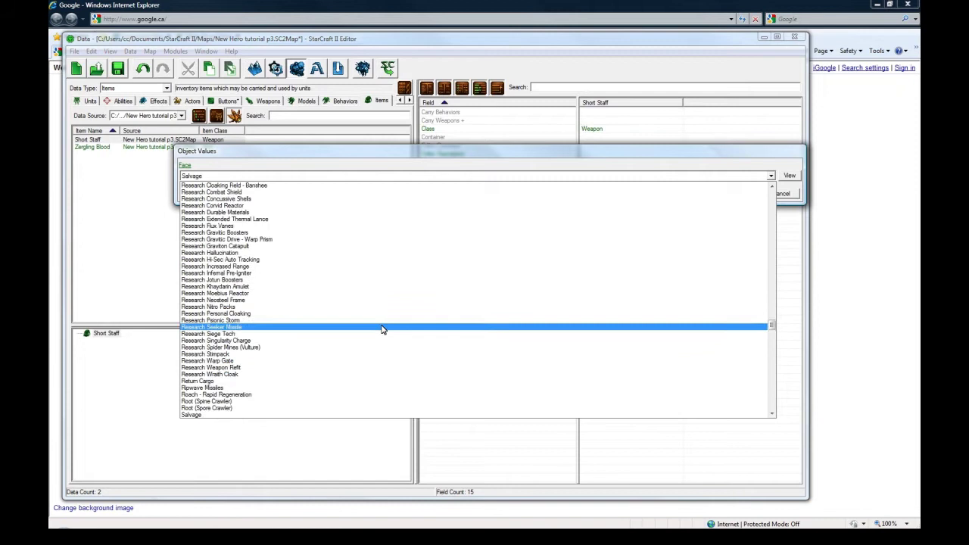
pyautogui.scroll(-13, 313, 298)
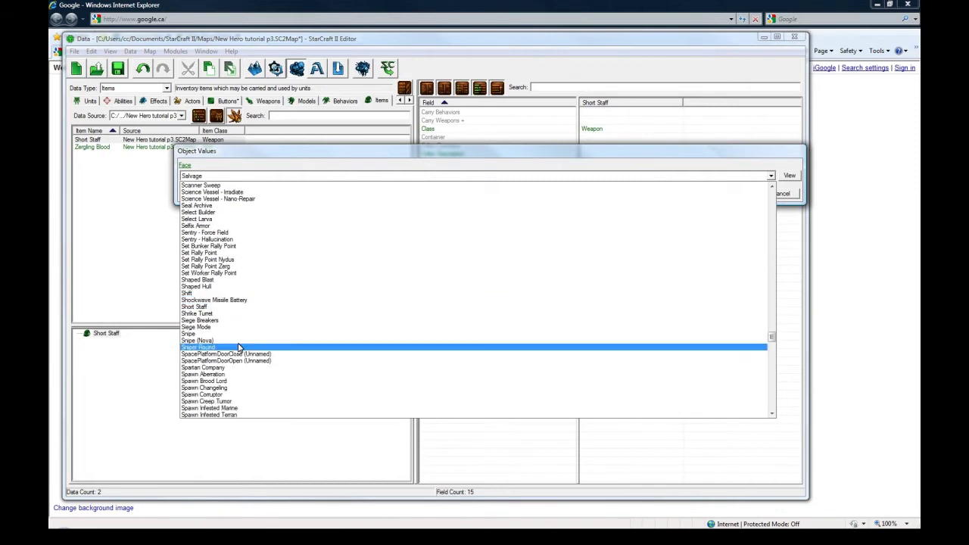
pyautogui.click(212, 307)
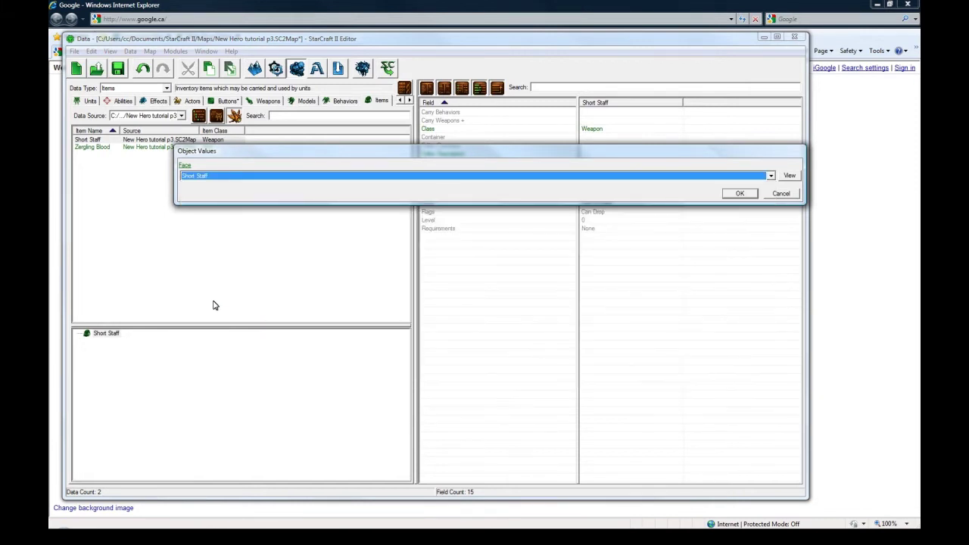
pyautogui.click(737, 194)
# Set the Zergling Blood item's Face to the Zergling Blood button.
pyautogui.click(187, 148)
pyautogui.doubleClick(625, 203)
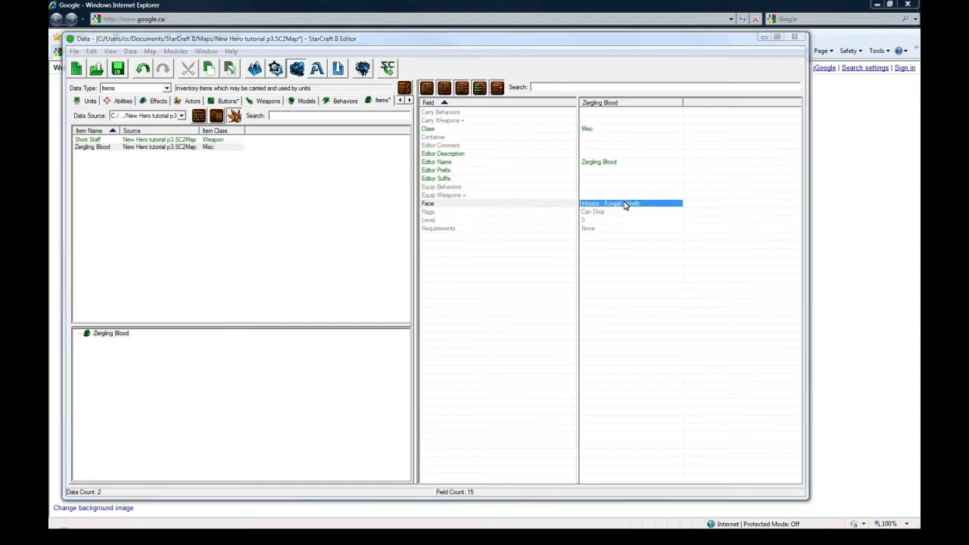
pyautogui.click(348, 177)
pyautogui.press('z')
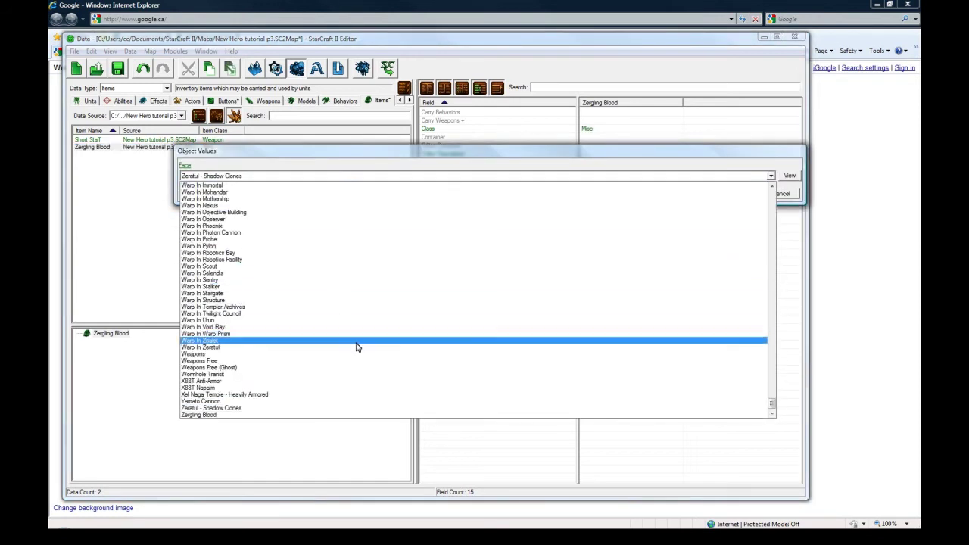
pyautogui.click(677, 415)
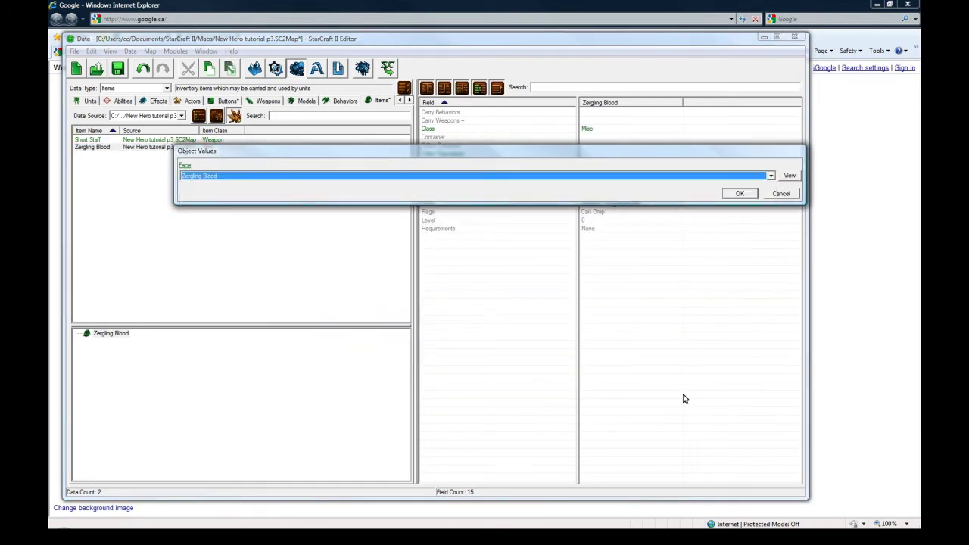
pyautogui.click(739, 194)
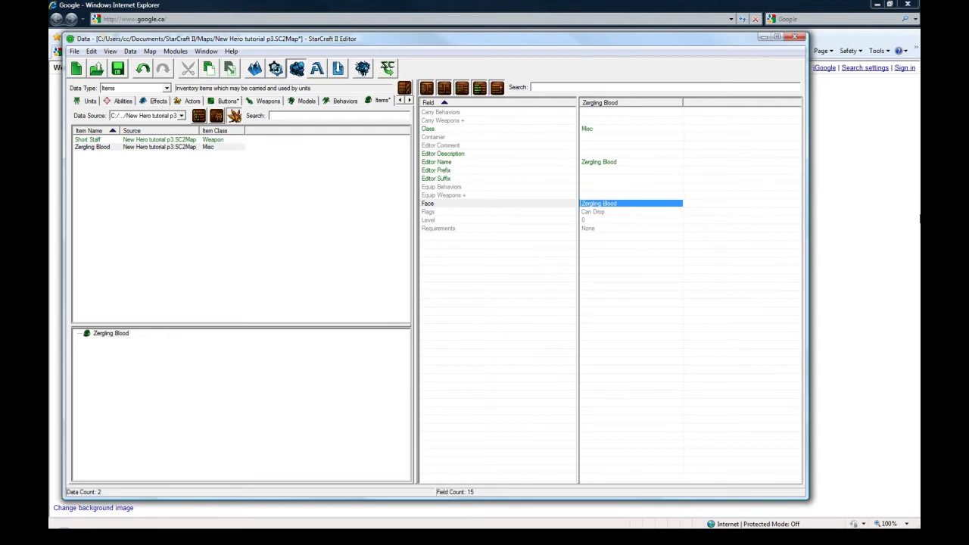
# In the Karass Inventory ability's Info, set the Weapon Container's Empty Face to Weapons.
pyautogui.click(123, 101)
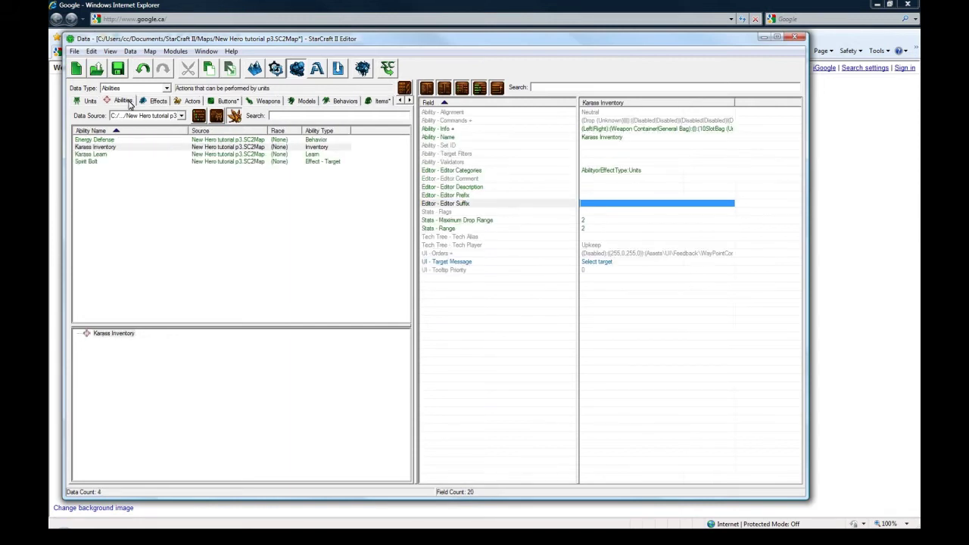
pyautogui.click(112, 147)
pyautogui.click(624, 131)
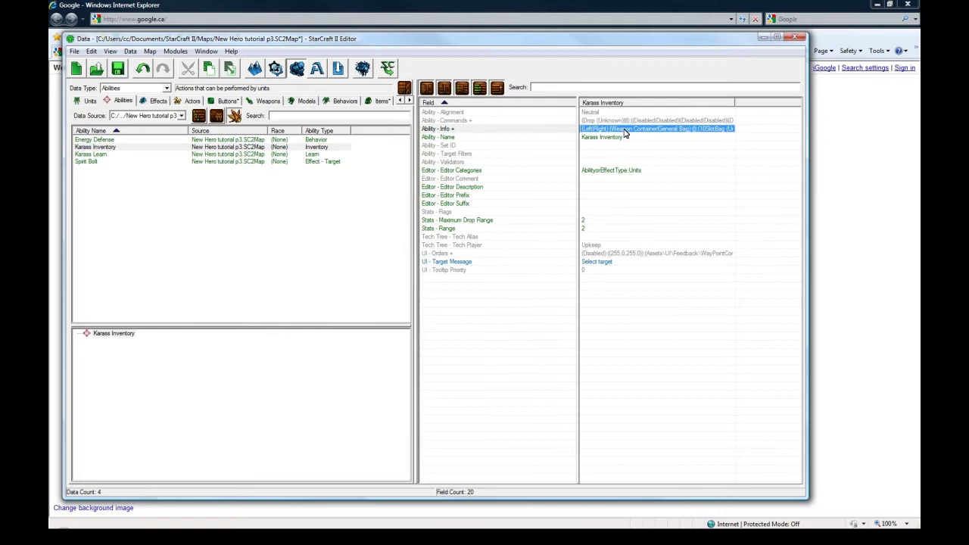
pyautogui.doubleClick(624, 130)
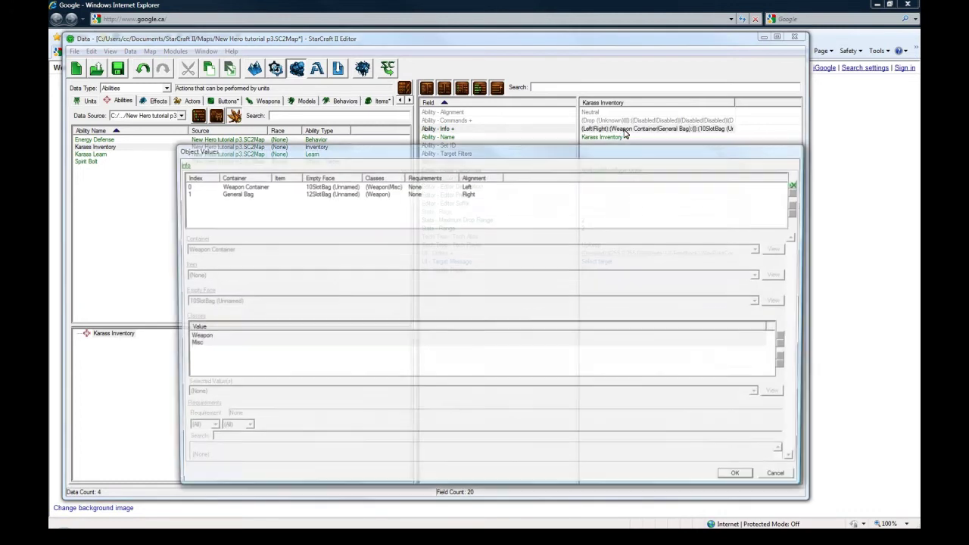
pyautogui.click(220, 302)
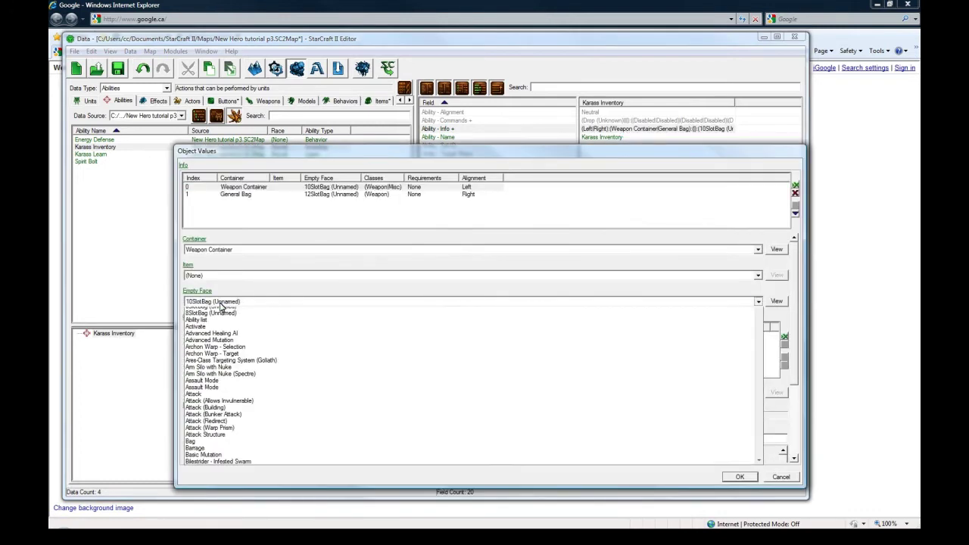
pyautogui.press('w')
pyautogui.scroll(-2, 274, 443)
pyautogui.scroll(-13, 277, 459)
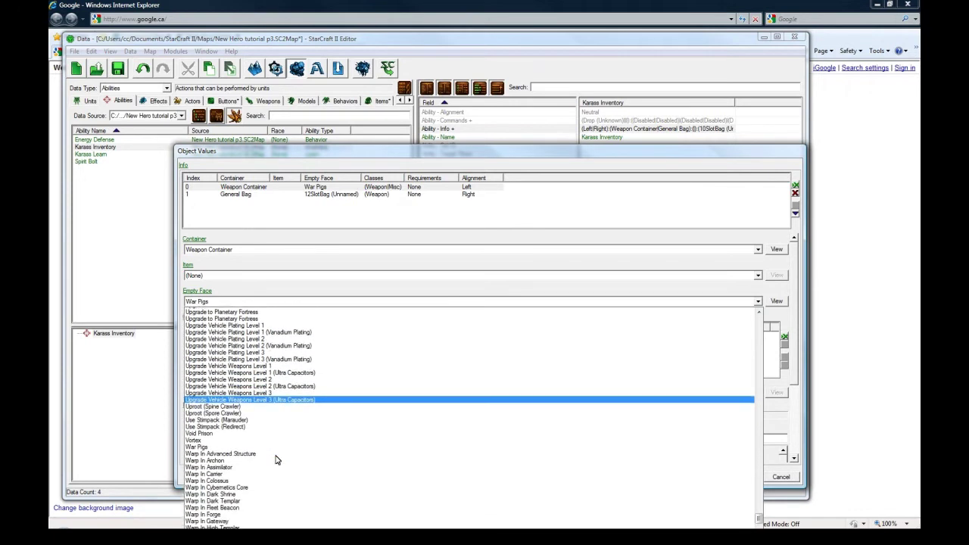
pyautogui.click(238, 480)
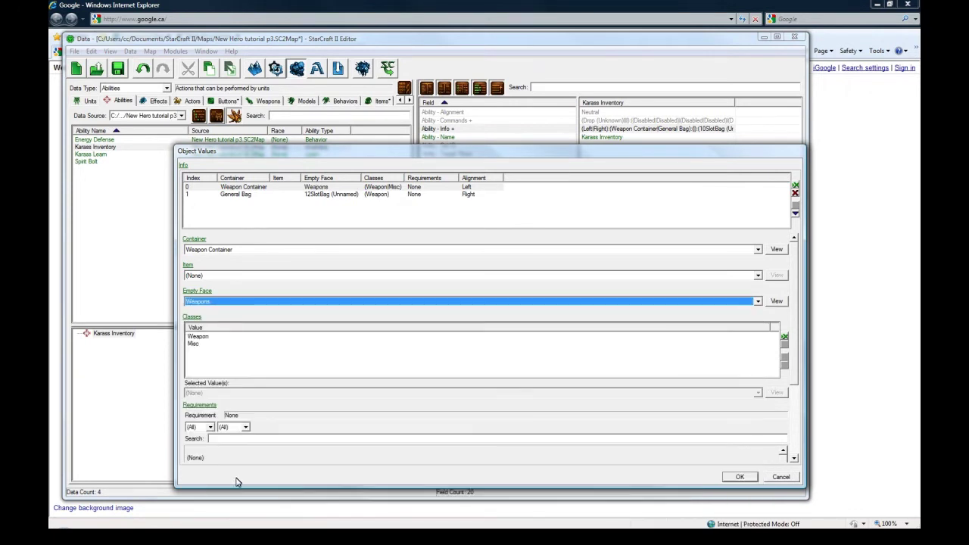
# Set the General Bag container's Empty Face to Bag.
pyautogui.click(234, 194)
pyautogui.click(260, 301)
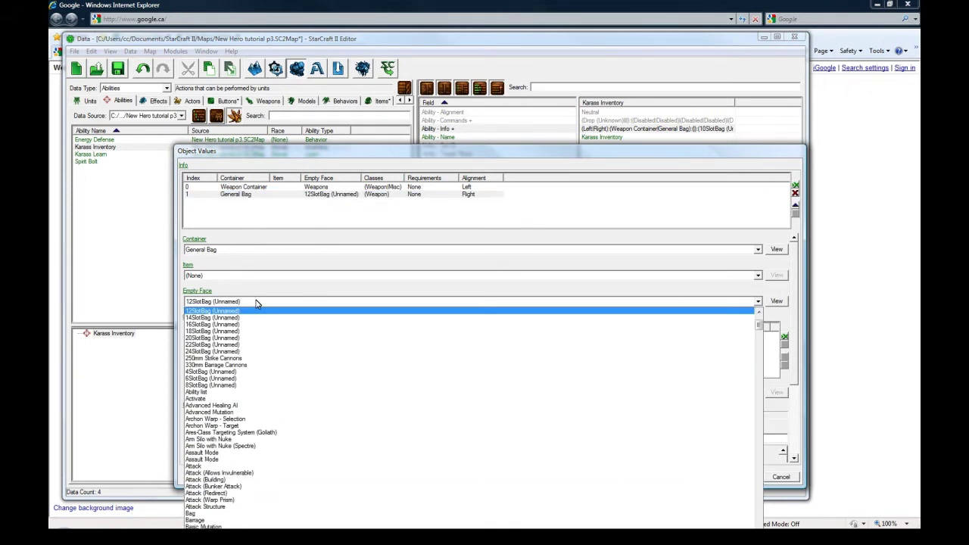
pyautogui.press('w')
pyautogui.press('b')
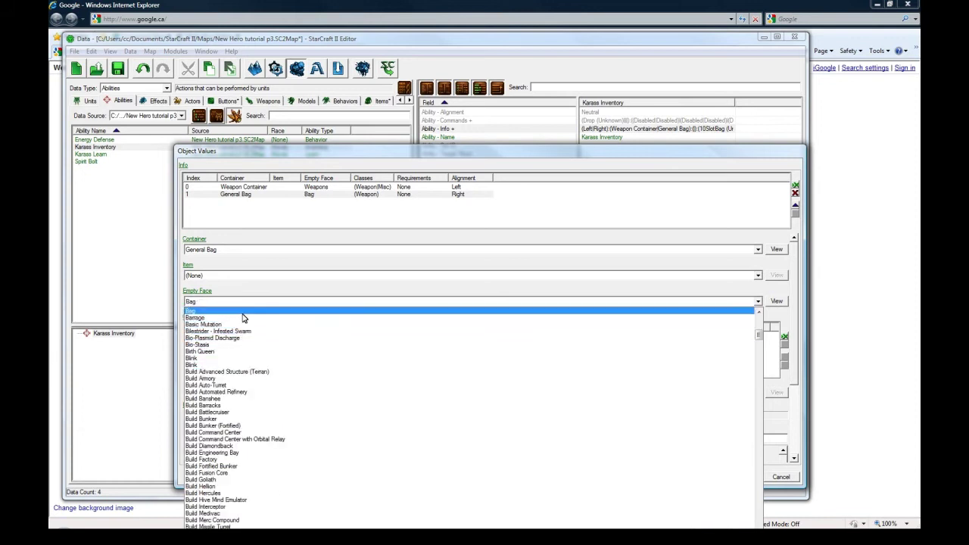
pyautogui.click(243, 315)
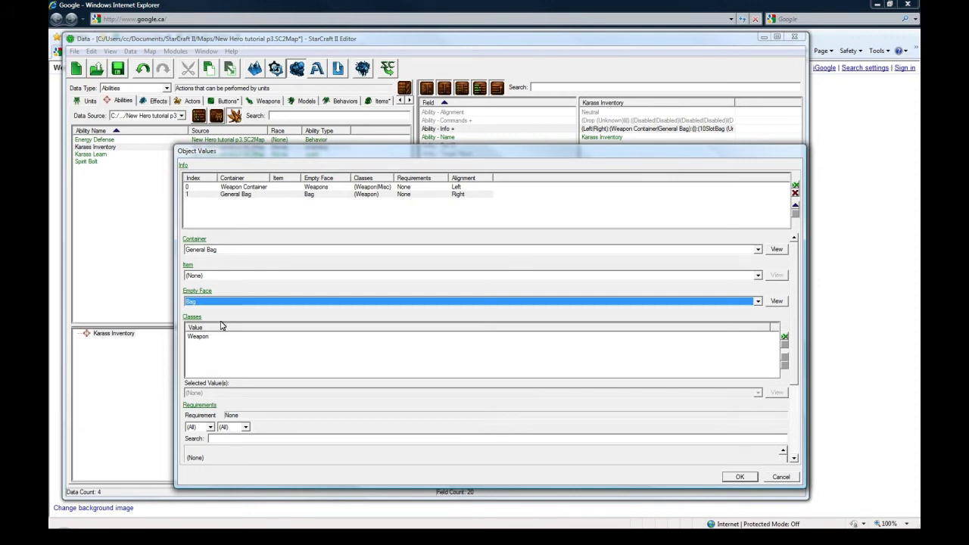
# Remove the Misc class from the Weapon Container entry.
pyautogui.click(219, 251)
pyautogui.click(213, 338)
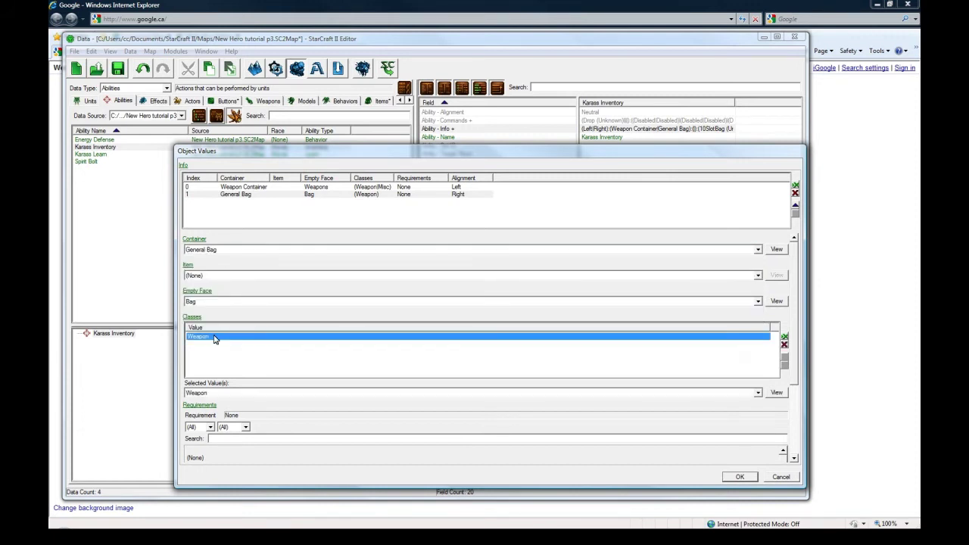
pyautogui.click(360, 187)
pyautogui.click(255, 345)
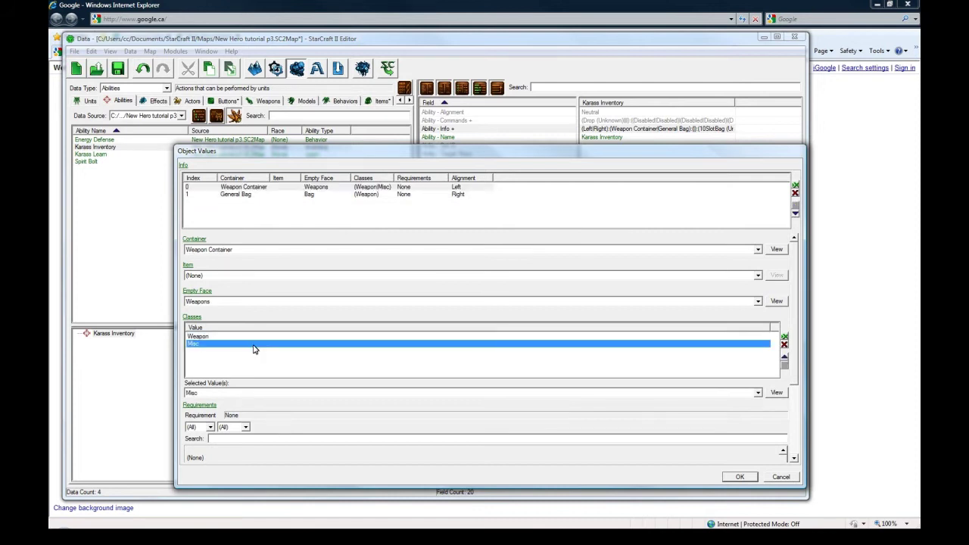
pyautogui.click(785, 344)
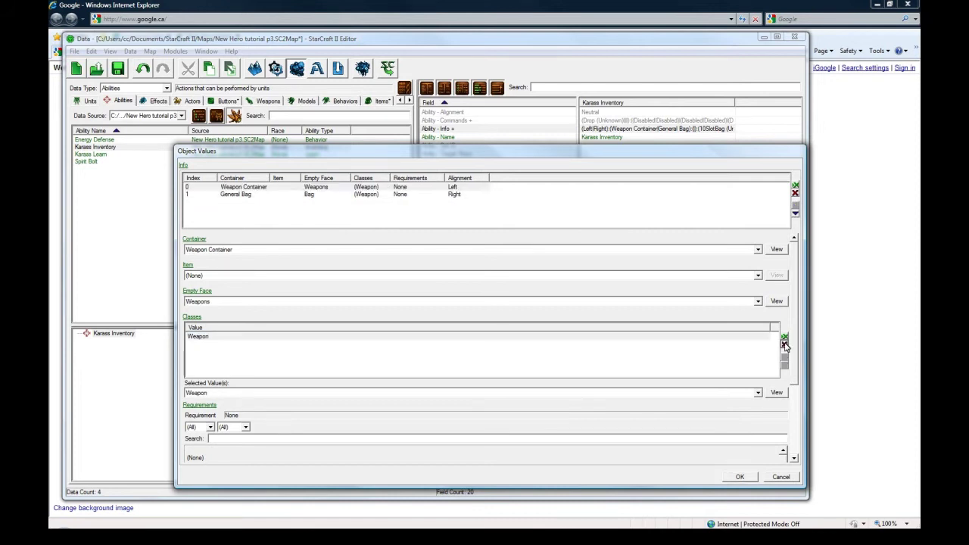
# Add the Misc class to the General Bag entry.
pyautogui.click(367, 194)
pyautogui.rightClick(223, 349)
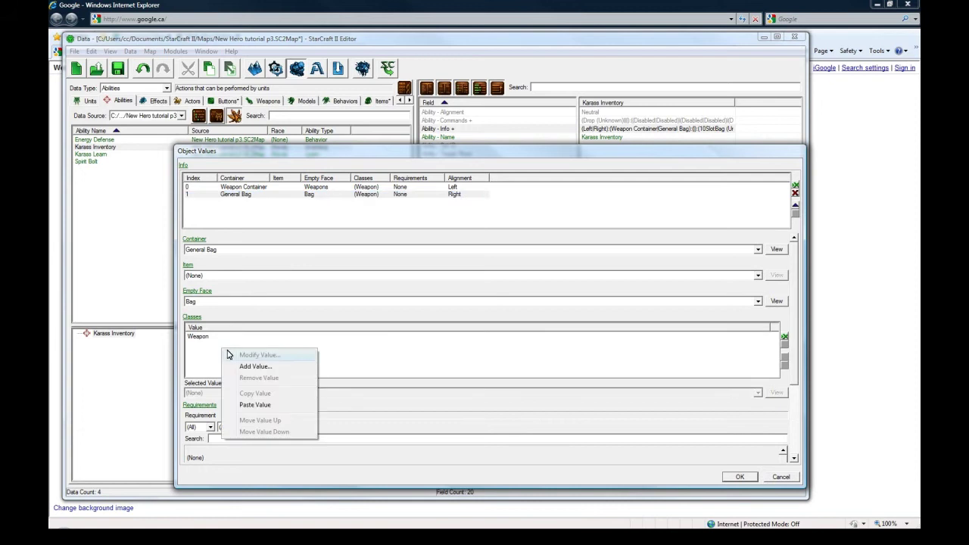
pyautogui.click(231, 370)
pyautogui.click(566, 154)
pyautogui.click(565, 158)
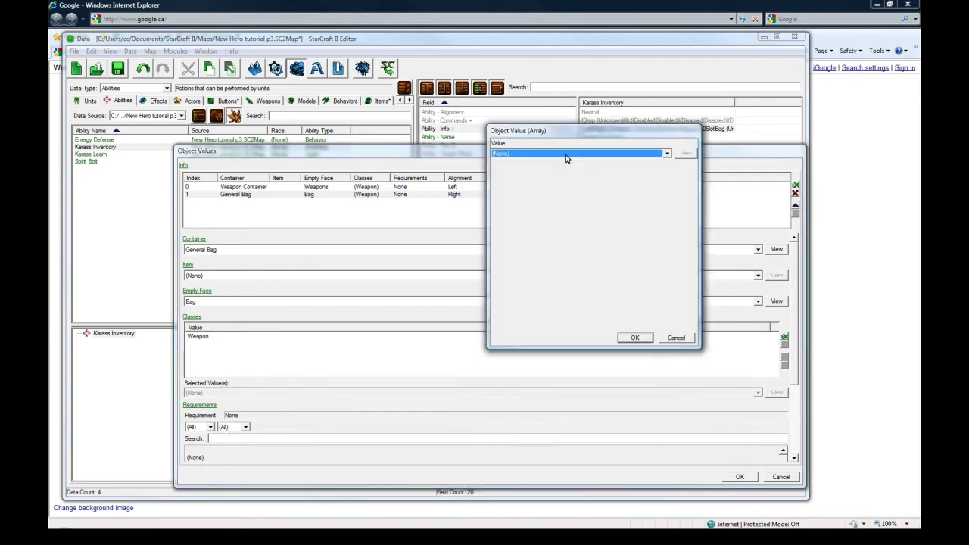
pyautogui.press('m')
pyautogui.press('m')
pyautogui.press('Return')
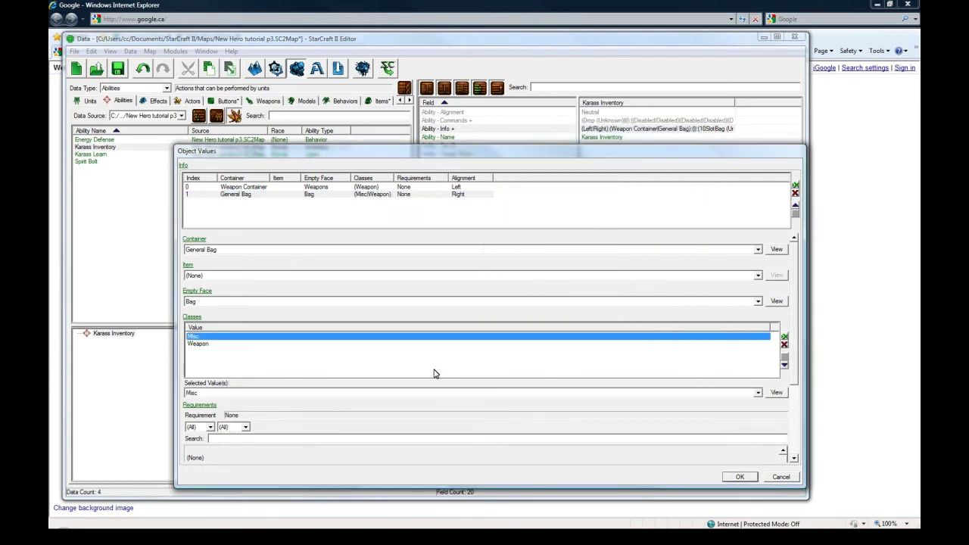
# Review both container entries, apply the Karass Inventory Info changes and save the map.
pyautogui.click(246, 187)
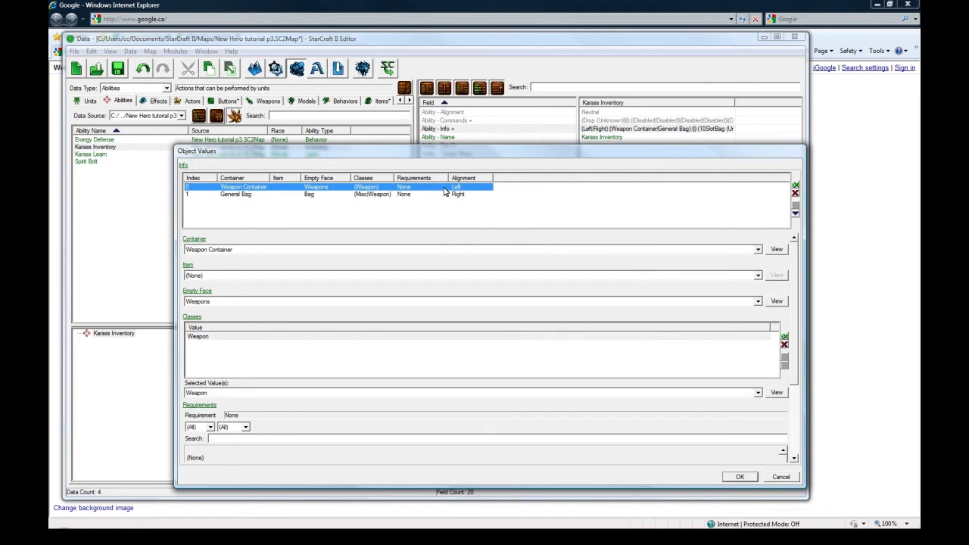
pyautogui.click(363, 195)
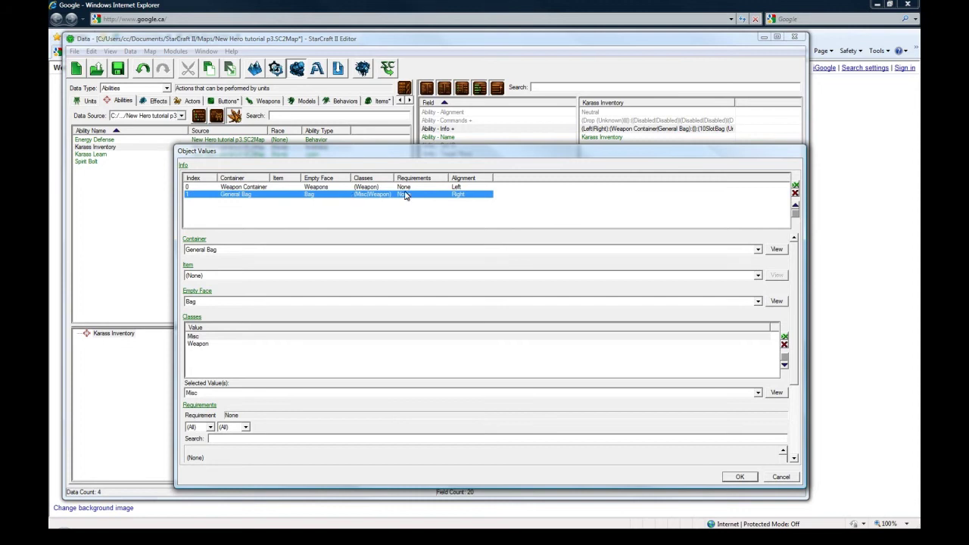
pyautogui.moveTo(797, 317); pyautogui.dragTo(792, 249)
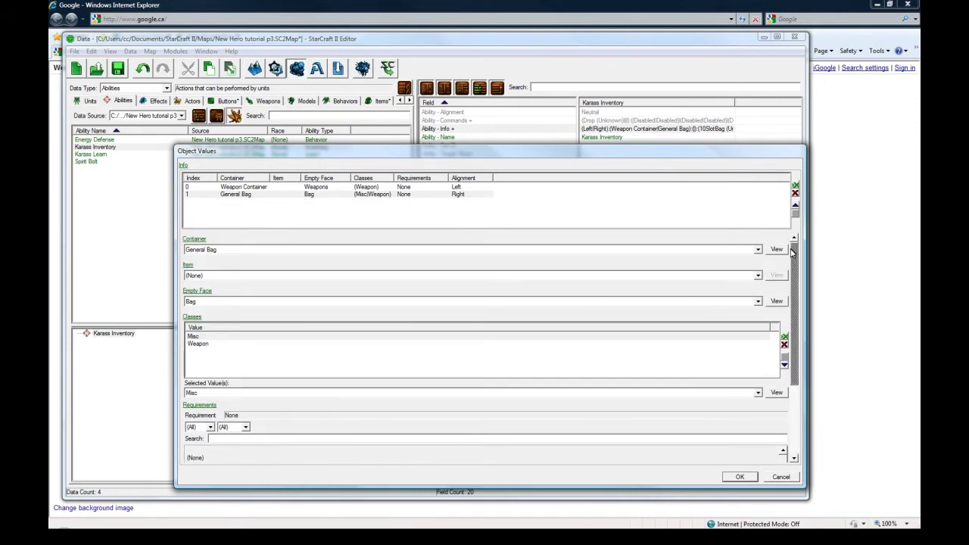
pyautogui.click(453, 188)
pyautogui.moveTo(792, 343); pyautogui.dragTo(806, 432)
pyautogui.click(752, 478)
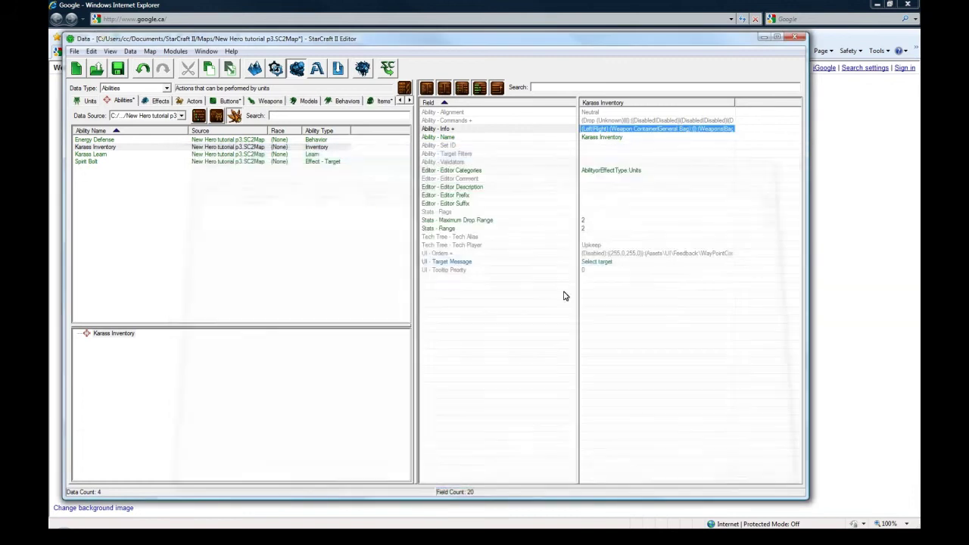
pyautogui.click(118, 70)
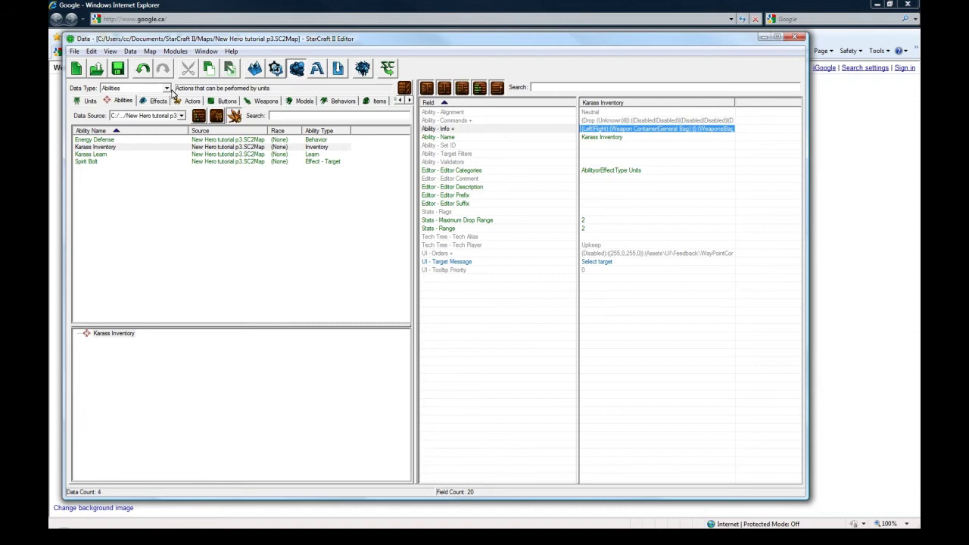
# Create a new ability named Shop Interact with the suggested ID ShopInteract and the ability type Interact.
pyautogui.rightClick(120, 184)
pyautogui.click(151, 189)
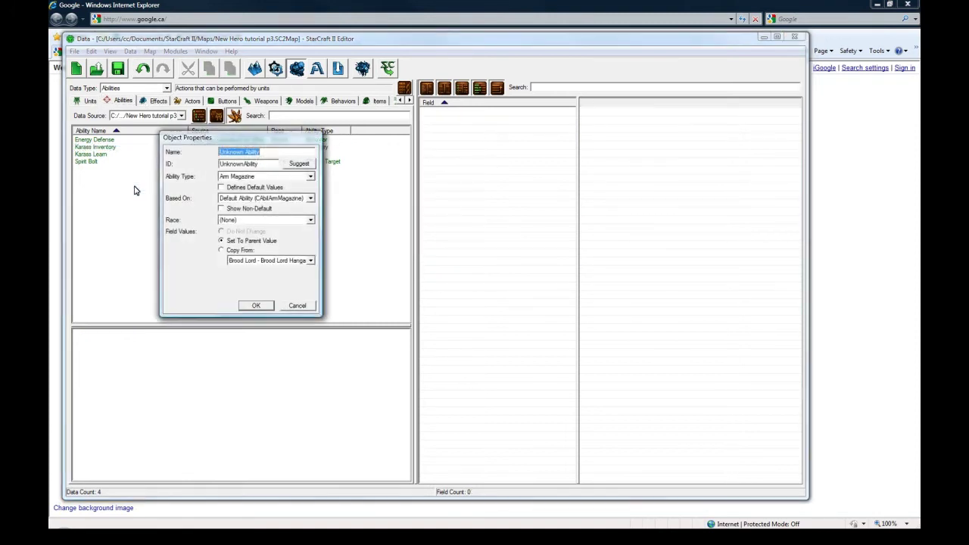
pyautogui.write('Shop Interact')
pyautogui.click(298, 164)
pyautogui.click(288, 177)
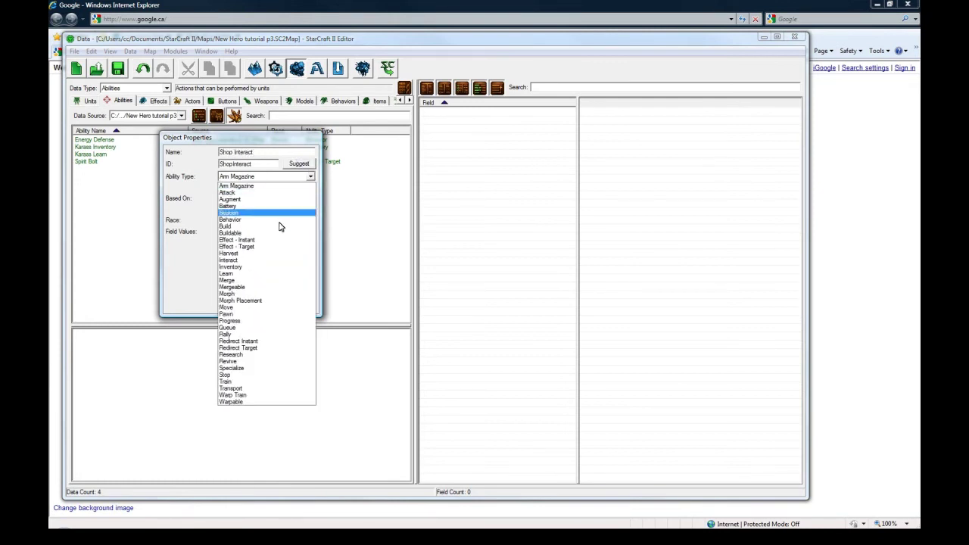
pyautogui.click(266, 261)
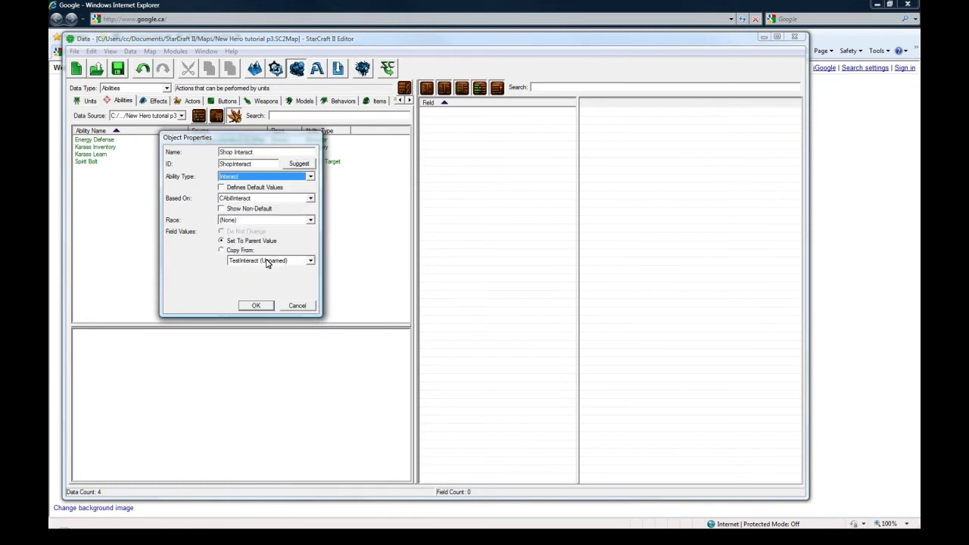
pyautogui.click(256, 306)
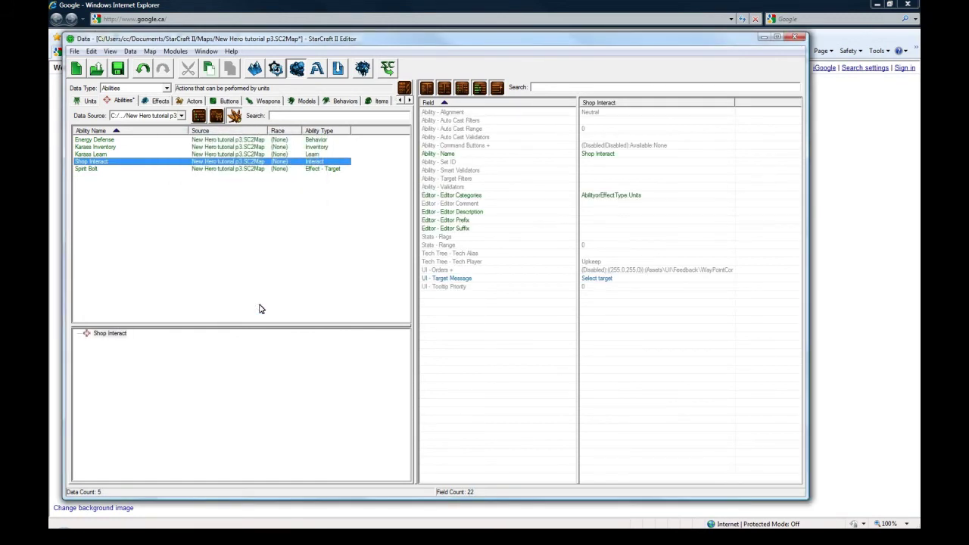
# Set the Shop Interact ability's Range to 3 and enable its Auto Cast and Share Control flags.
pyautogui.doubleClick(596, 245)
pyautogui.write('3')
pyautogui.press('Return')
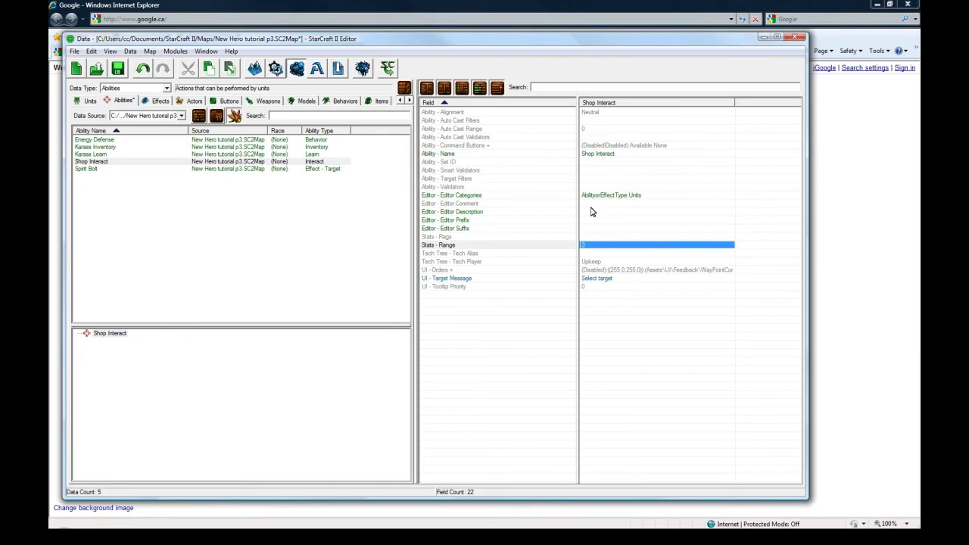
pyautogui.doubleClick(597, 237)
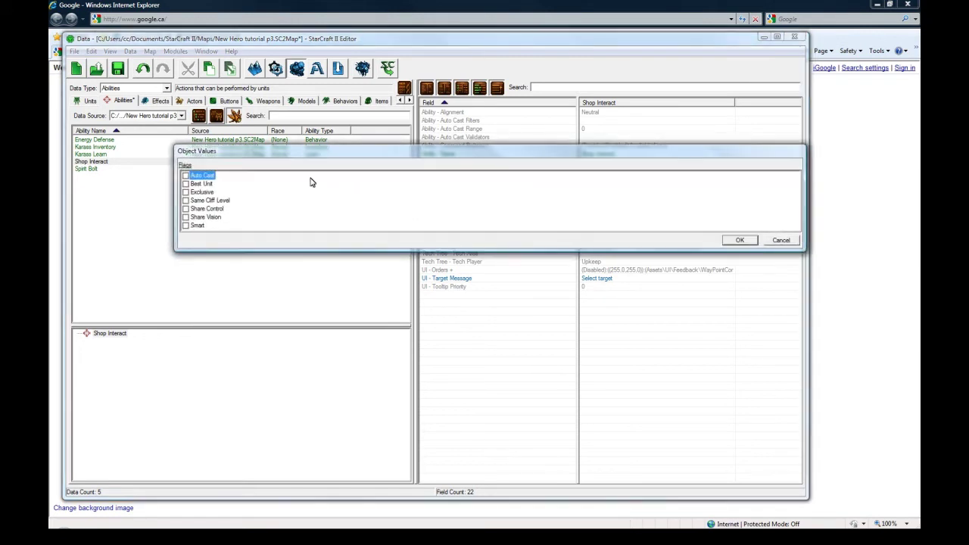
pyautogui.click(186, 175)
pyautogui.click(739, 240)
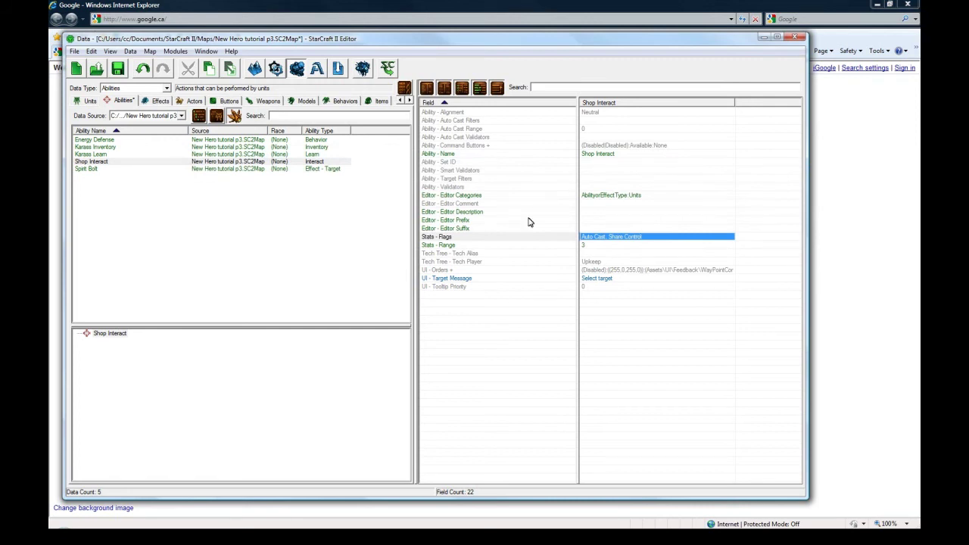
# Set the Heroic type to Required in the Shop Interact ability's Target Filters.
pyautogui.doubleClick(588, 179)
pyautogui.scroll(-3, 250, 214)
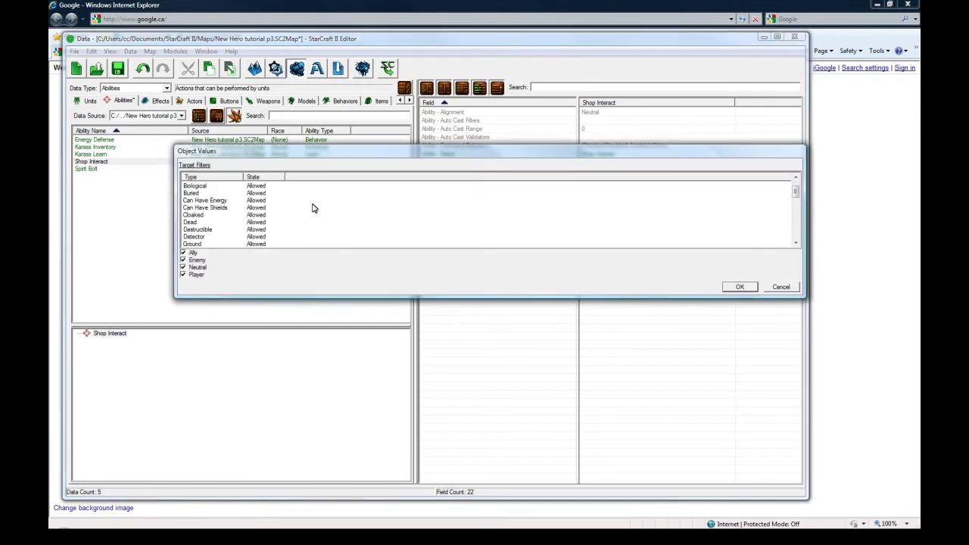
pyautogui.scroll(-1, 246, 216)
pyautogui.click(256, 208)
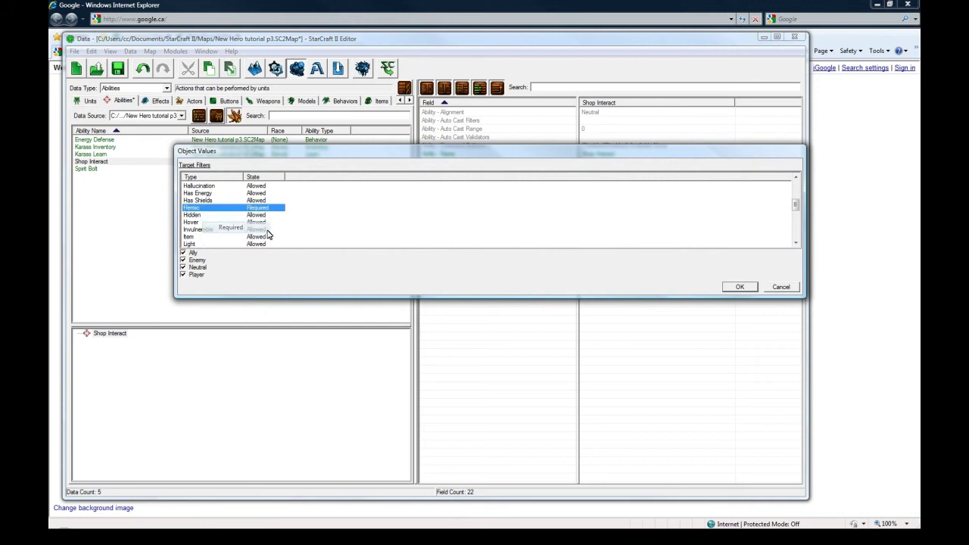
pyautogui.click(231, 227)
pyautogui.click(740, 287)
pyautogui.click(498, 171)
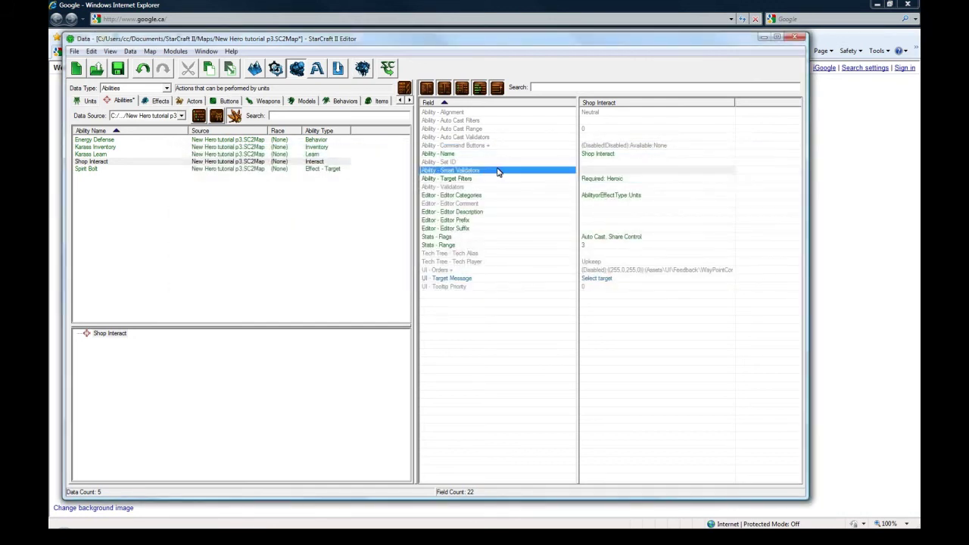
pyautogui.click(619, 178)
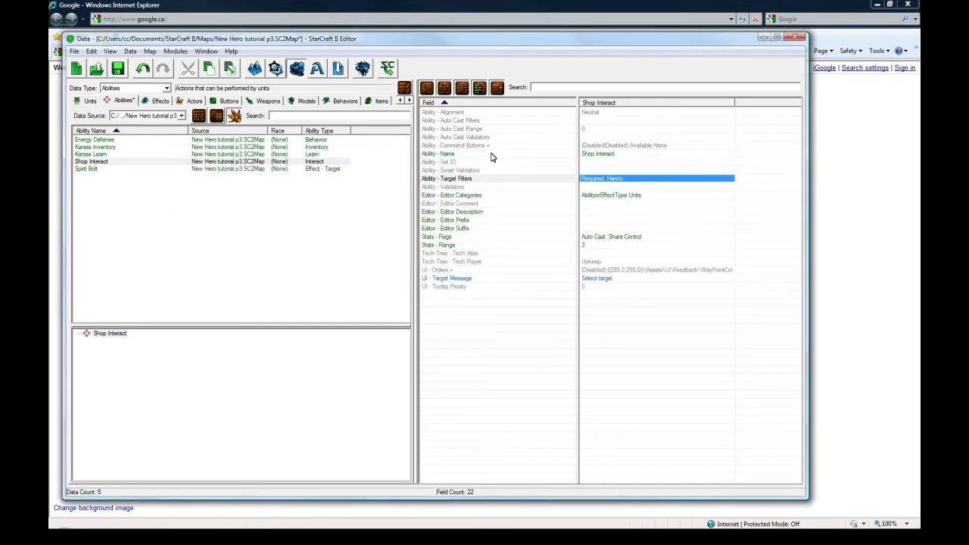
pyautogui.click(589, 154)
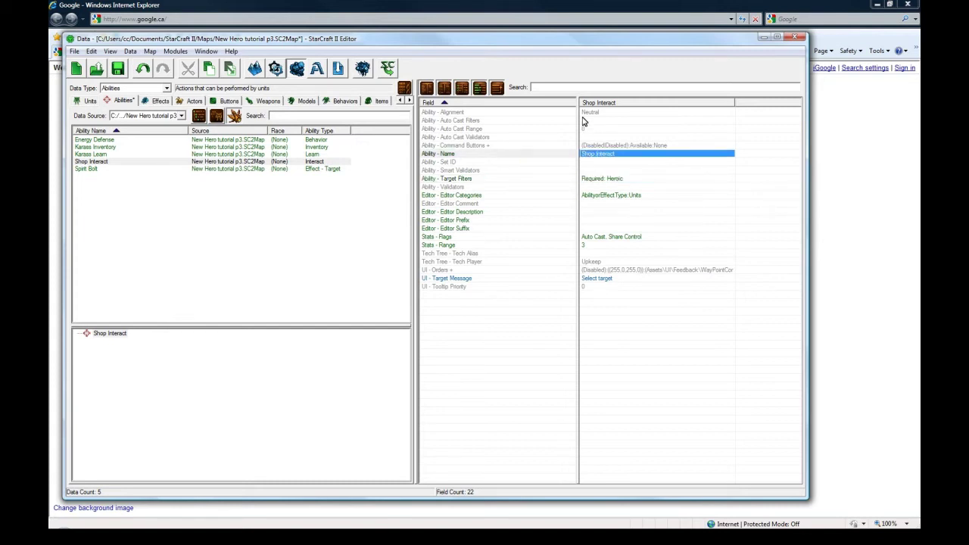
# Set the Shop Interact ability's Auto Cast Range to 3.
pyautogui.doubleClick(591, 130)
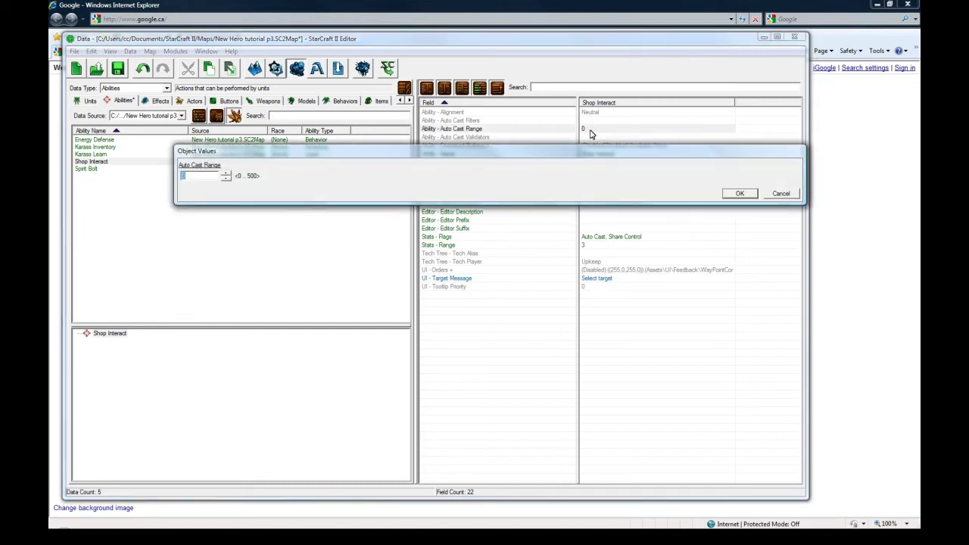
pyautogui.write('3')
pyautogui.press('Return')
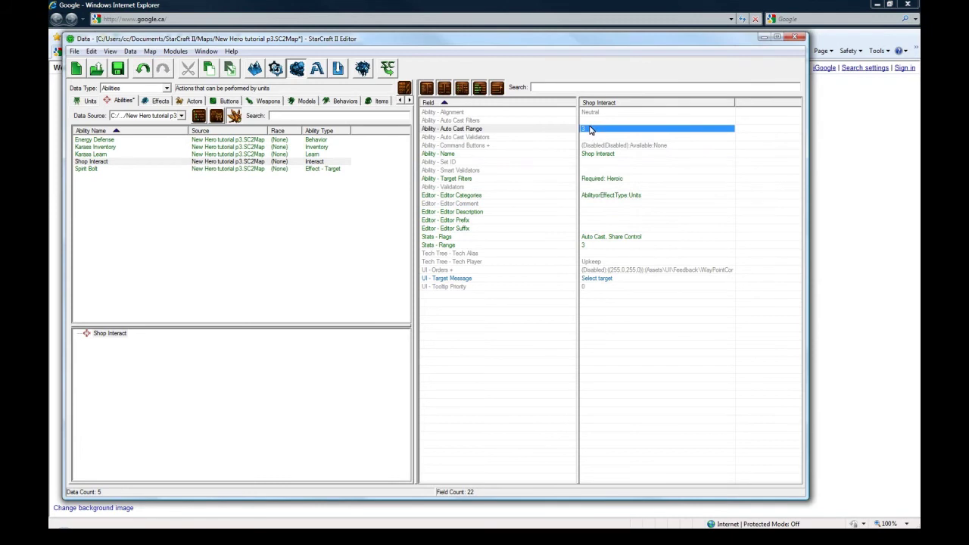
# Set the Heroic type to Required in the Shop Interact ability's Auto Cast Filters.
pyautogui.doubleClick(589, 120)
pyautogui.scroll(-2, 264, 217)
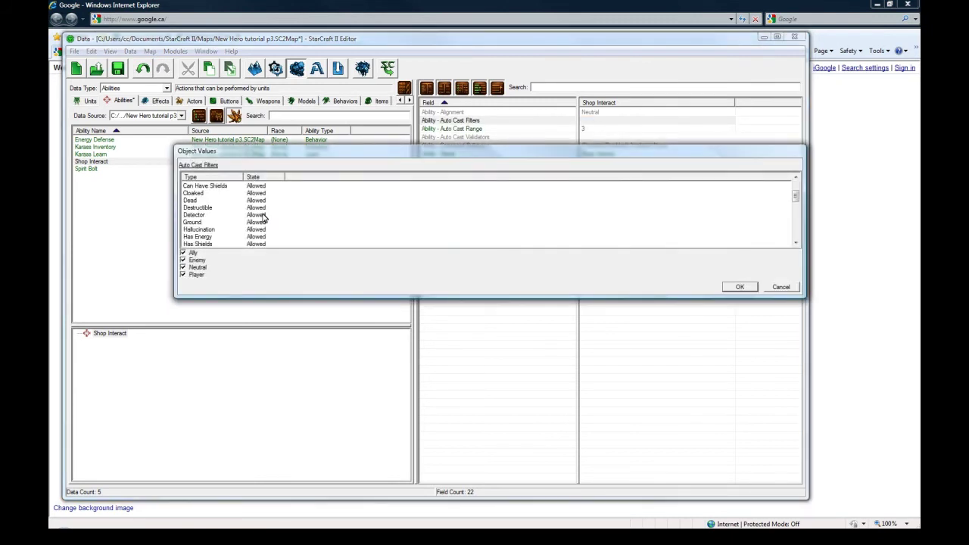
pyautogui.scroll(-2, 264, 217)
pyautogui.click(257, 208)
pyautogui.click(258, 208)
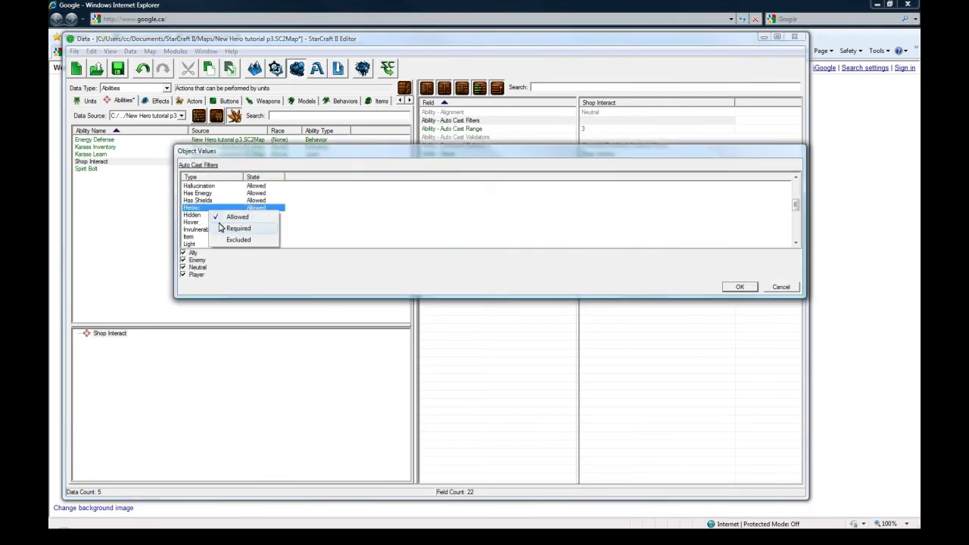
pyautogui.click(242, 229)
pyautogui.click(740, 287)
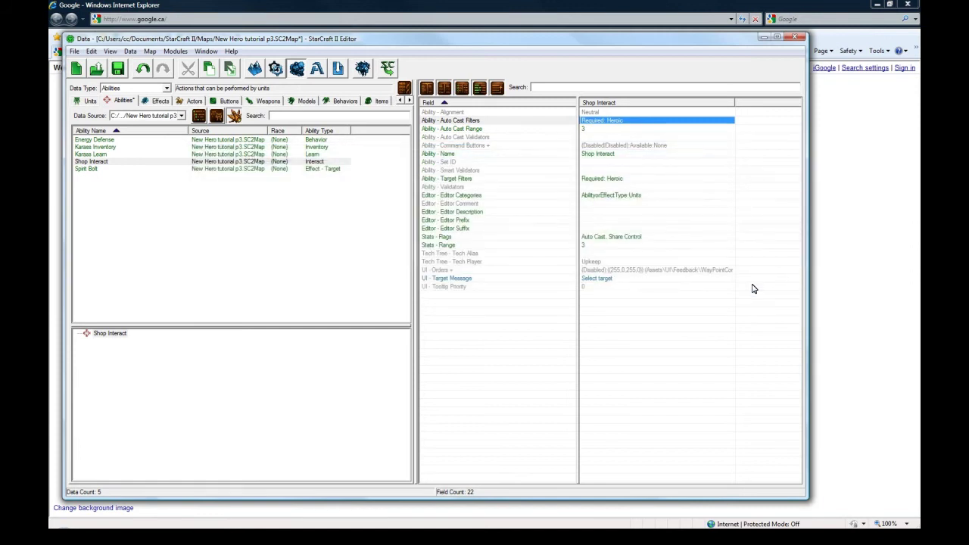
pyautogui.click(608, 155)
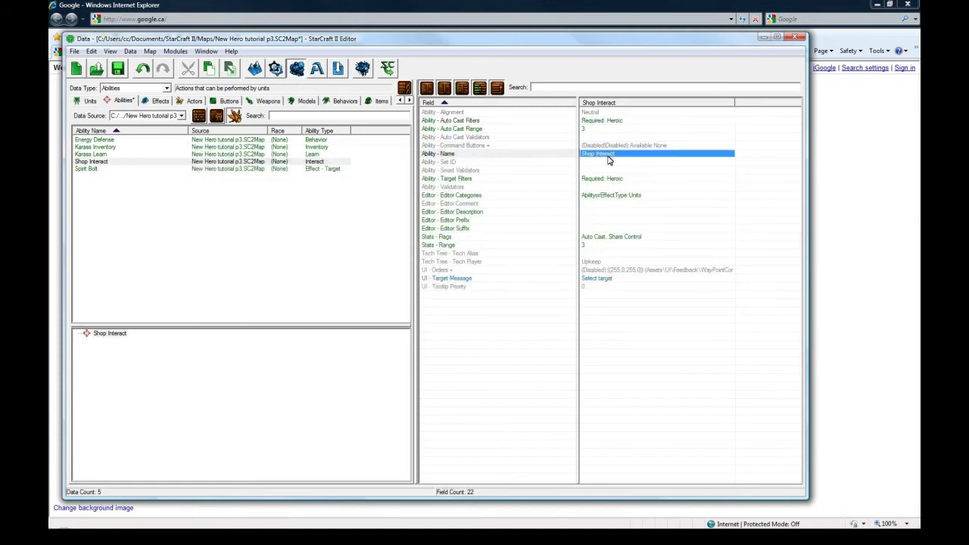
pyautogui.click(606, 170)
pyautogui.click(612, 113)
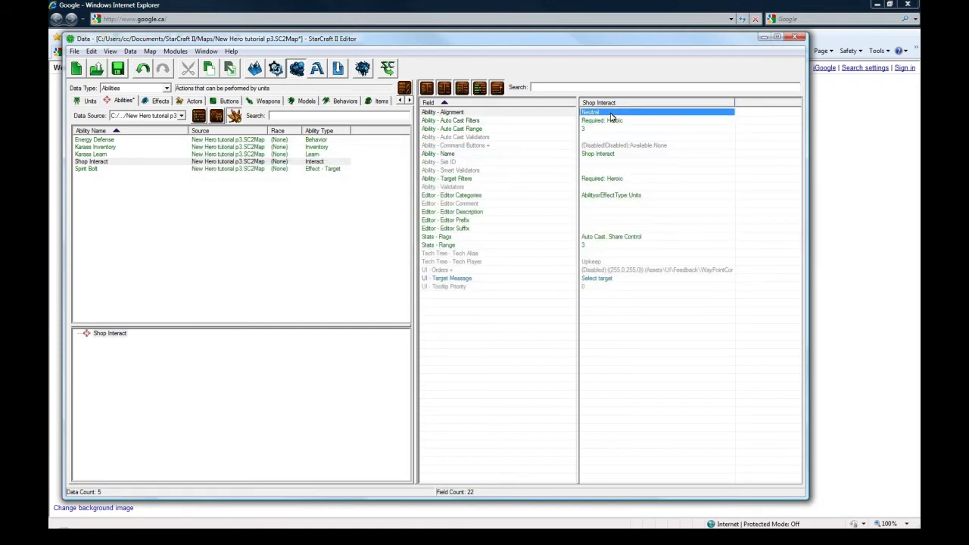
pyautogui.click(614, 145)
pyautogui.doubleClick(613, 145)
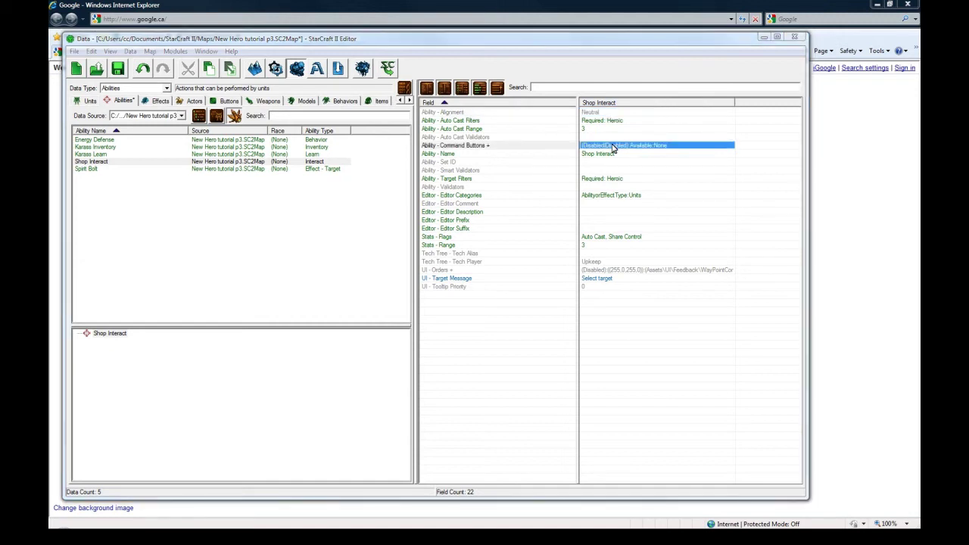
pyautogui.doubleClick(612, 144)
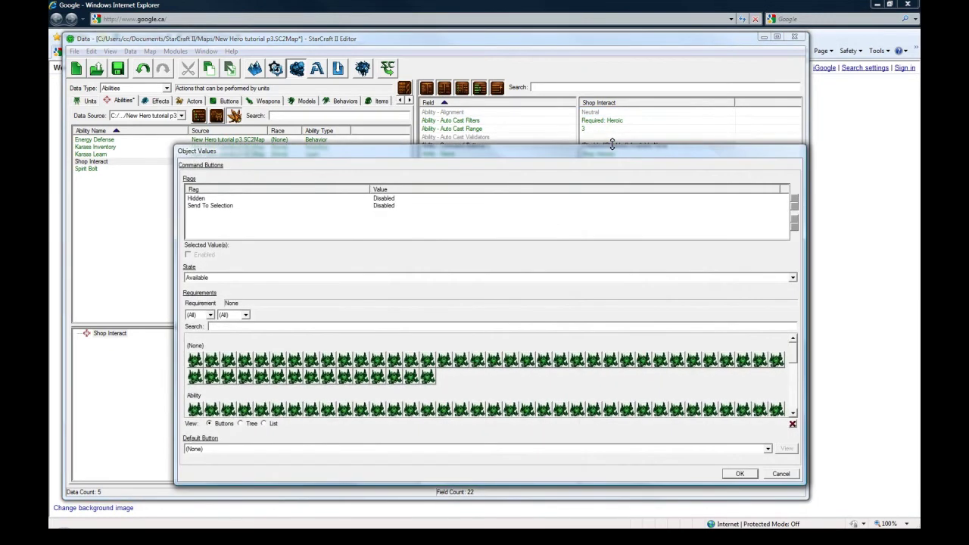
pyautogui.press('Escape')
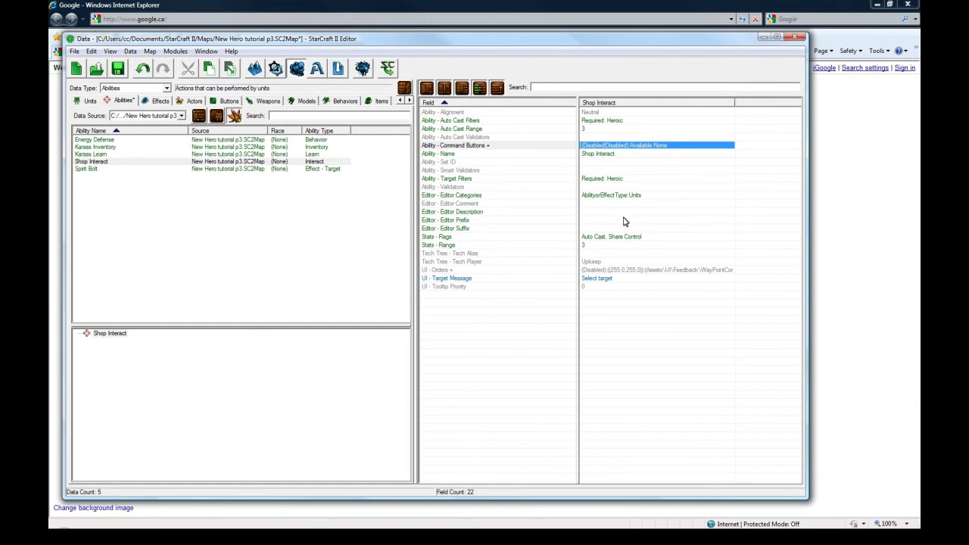
pyautogui.click(121, 164)
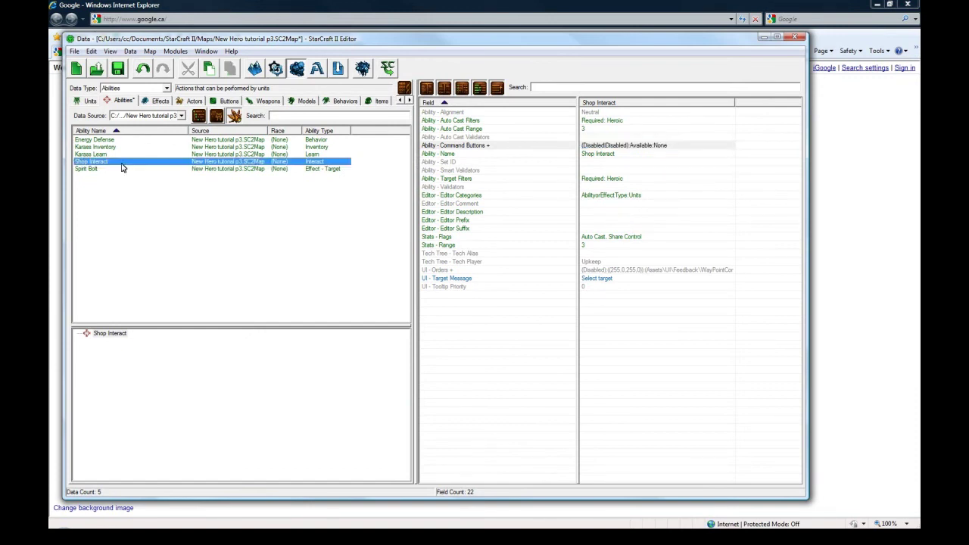
# Search the units for "forge" across All Data and bring up the Forge unit's fields, dismissing the message window.
pyautogui.click(88, 100)
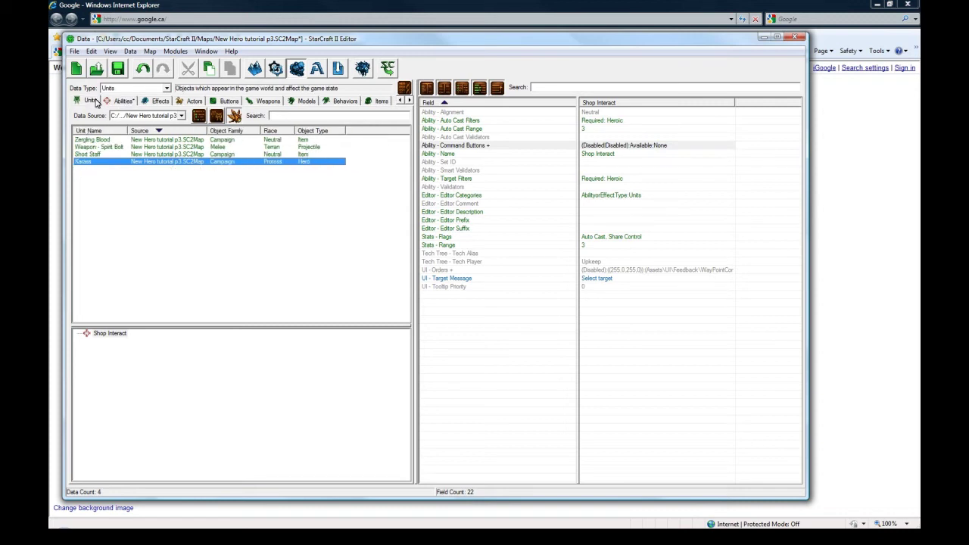
pyautogui.click(279, 115)
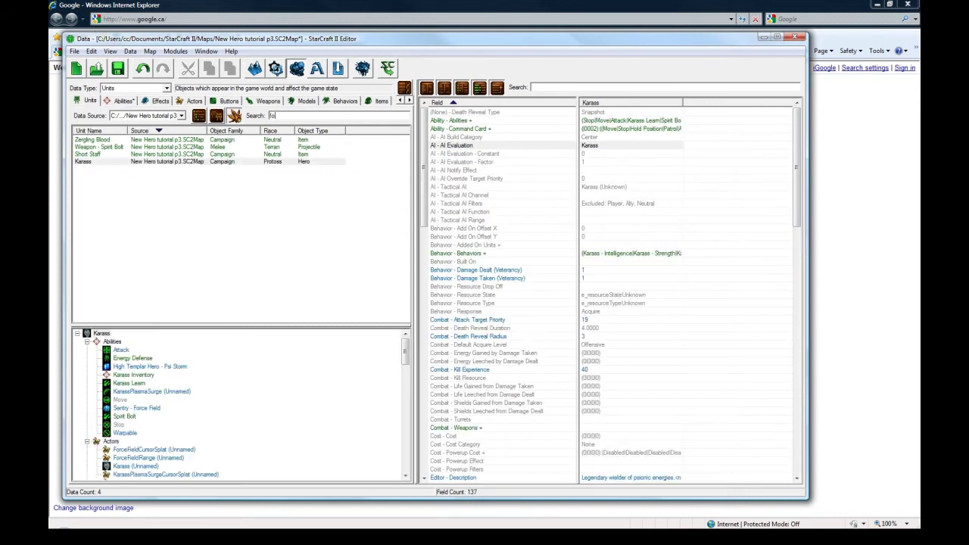
pyautogui.click(159, 118)
pyautogui.click(156, 129)
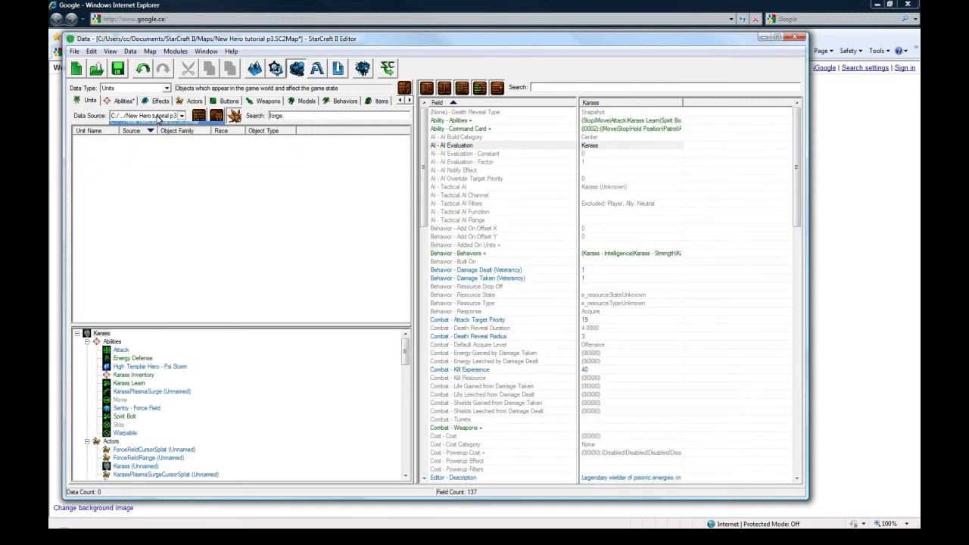
pyautogui.click(138, 139)
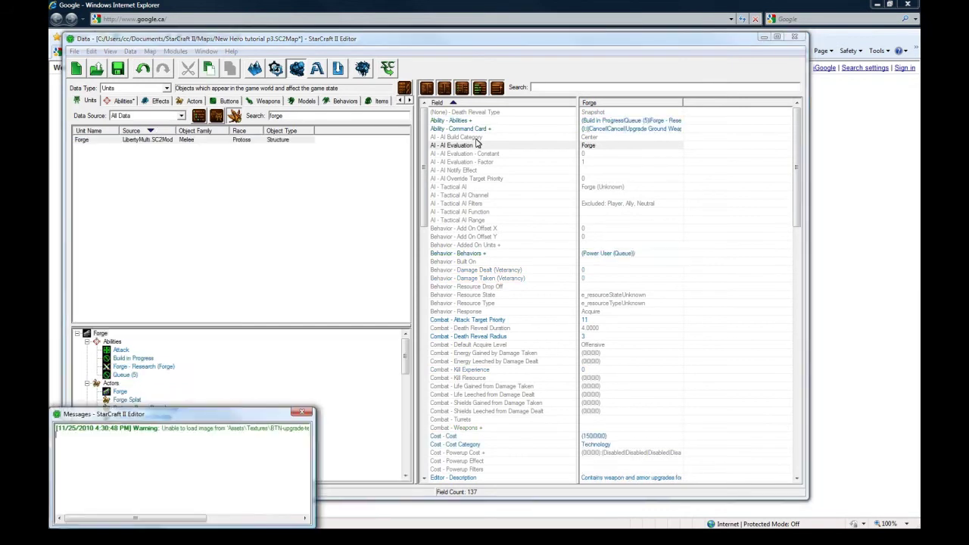
pyautogui.click(303, 412)
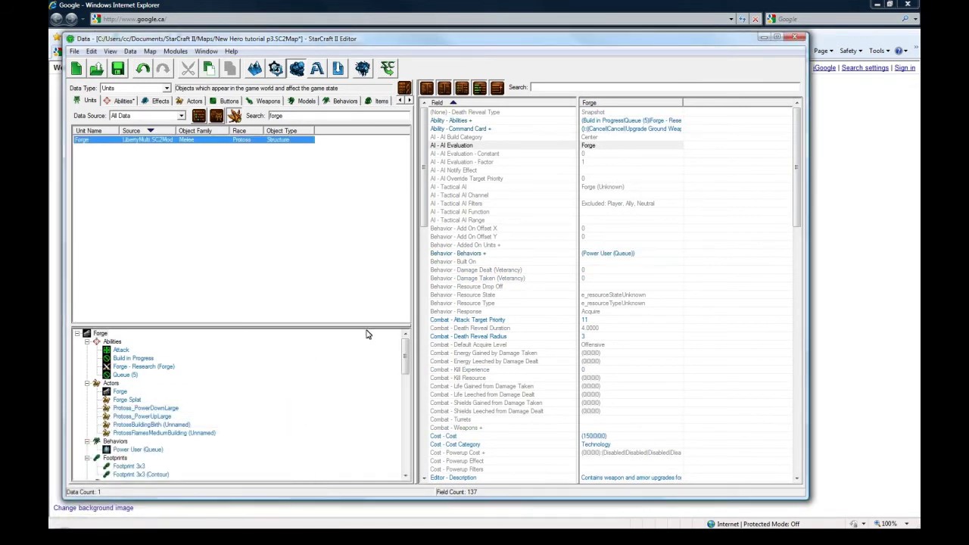
# Remove the Forge - Research (Forge) ability from the Forge unit's Abilities.
pyautogui.doubleClick(629, 120)
pyautogui.click(277, 203)
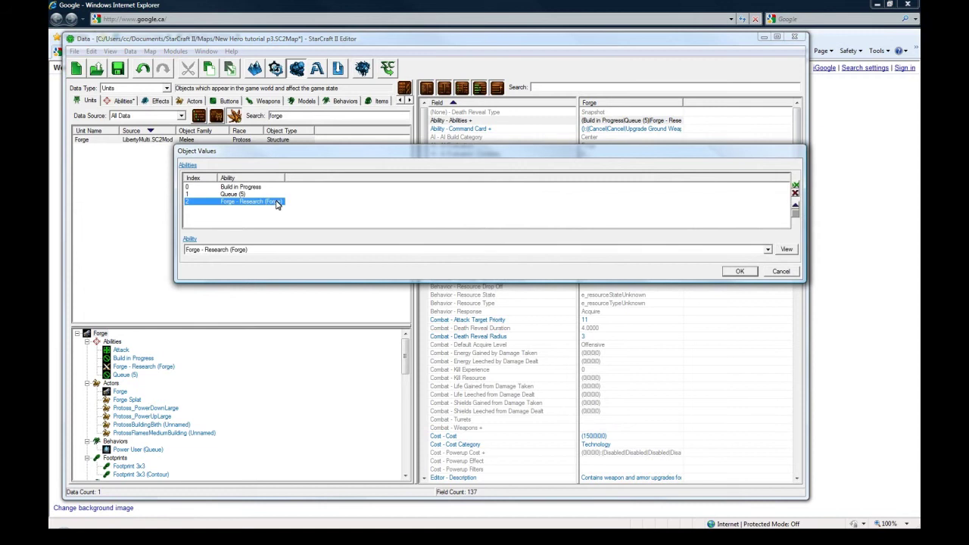
pyautogui.click(796, 193)
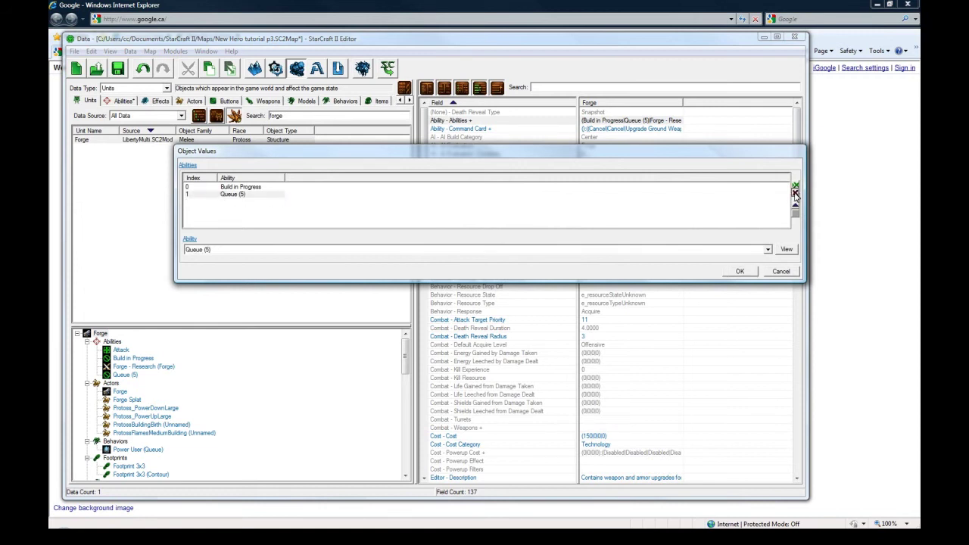
pyautogui.click(240, 188)
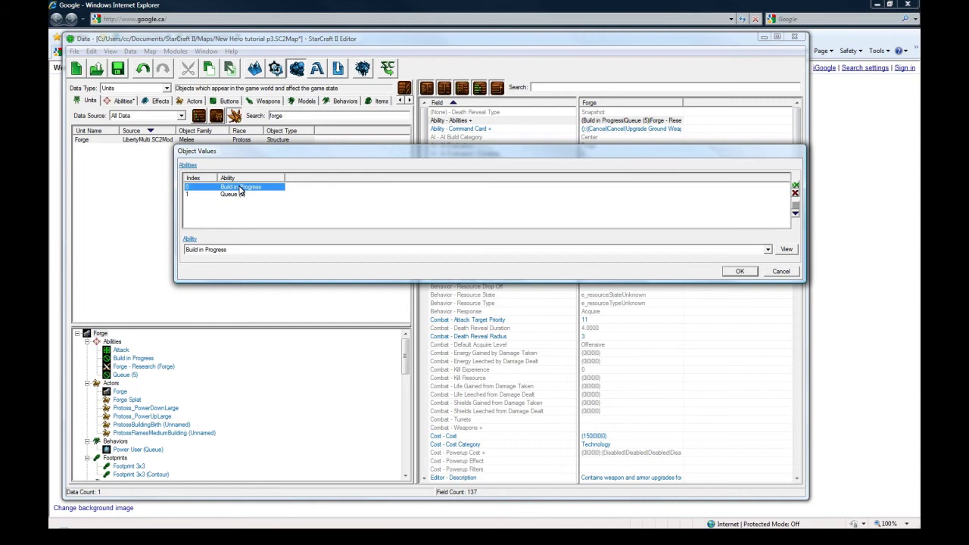
pyautogui.click(740, 271)
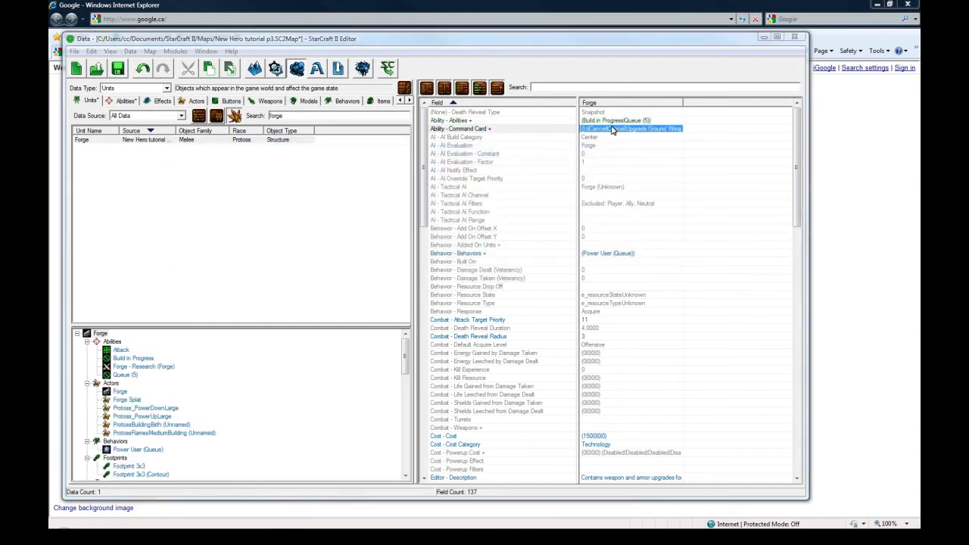
# Clear the Forge's command card by deleting all Ground Weapons, Ground Armor and Shields upgrade buttons and both Cancel buttons.
pyautogui.doubleClick(612, 129)
pyautogui.click(188, 190)
pyautogui.click(797, 255)
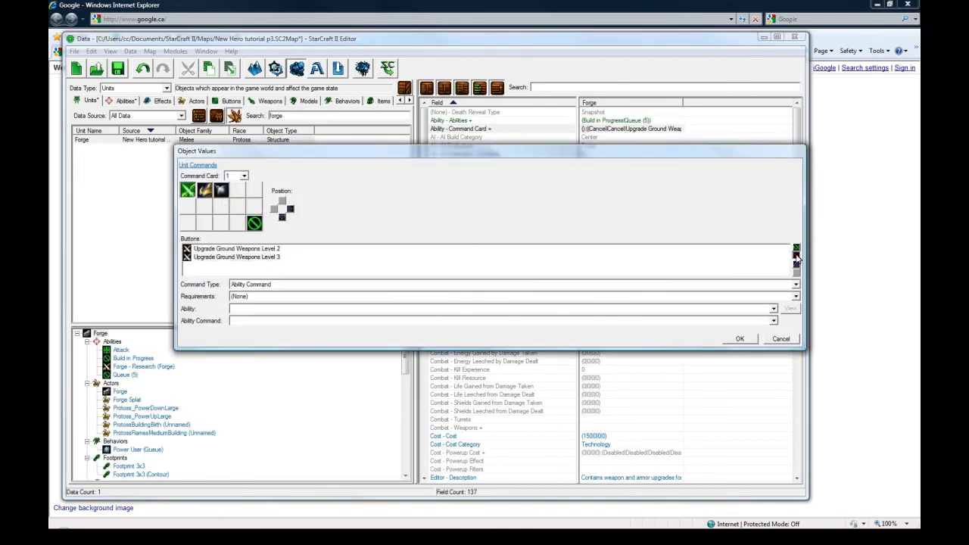
pyautogui.click(796, 256)
pyautogui.click(797, 255)
pyautogui.click(204, 190)
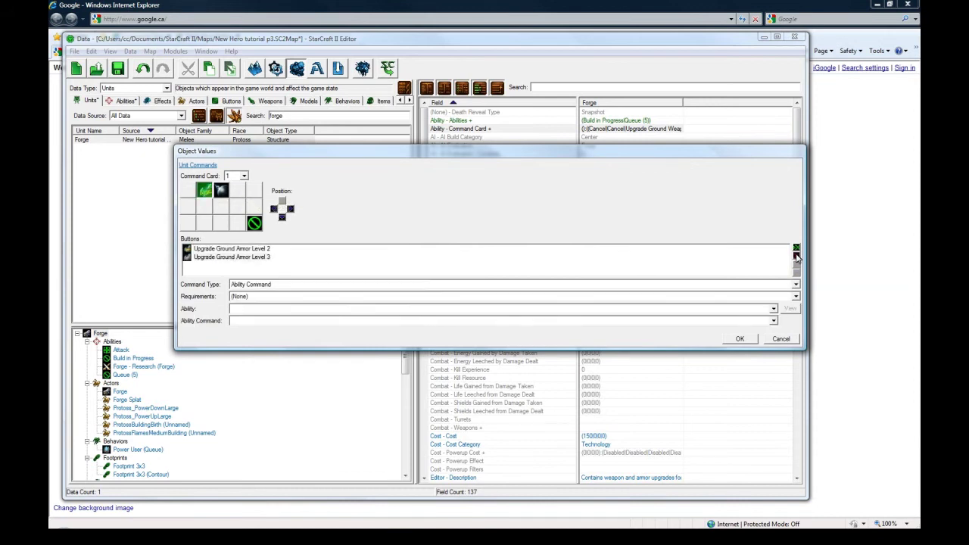
pyautogui.press('Delete')
pyautogui.click(219, 191)
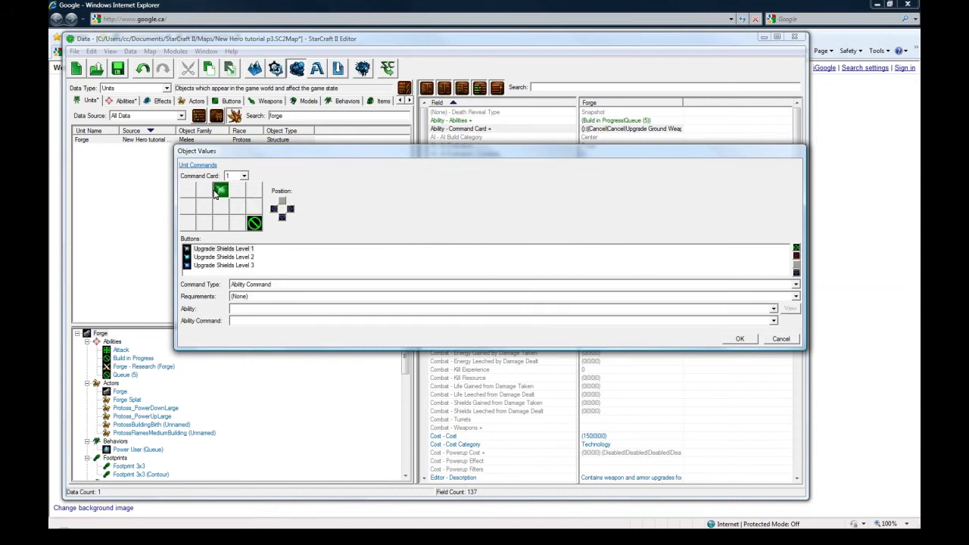
pyautogui.press('Delete')
pyautogui.click(254, 224)
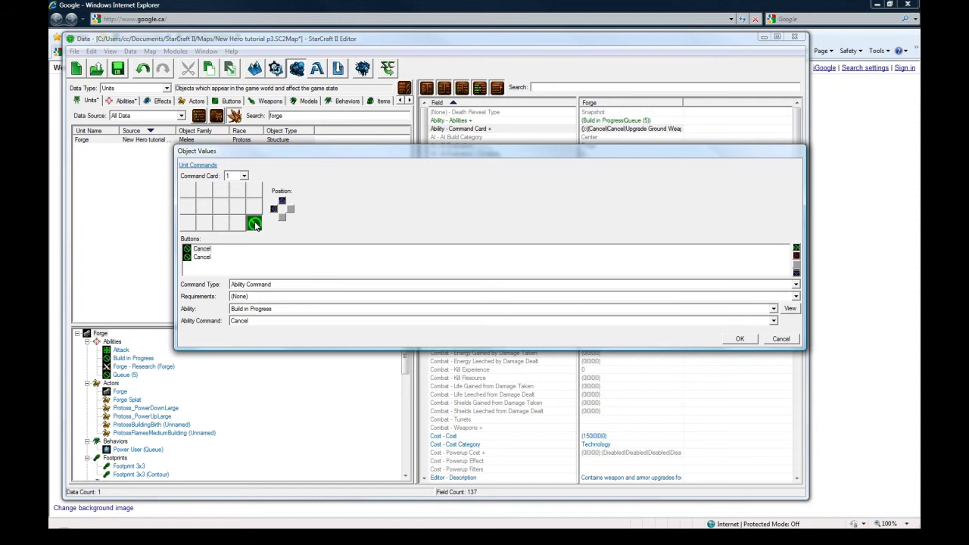
pyautogui.press('Delete')
pyautogui.press('Return')
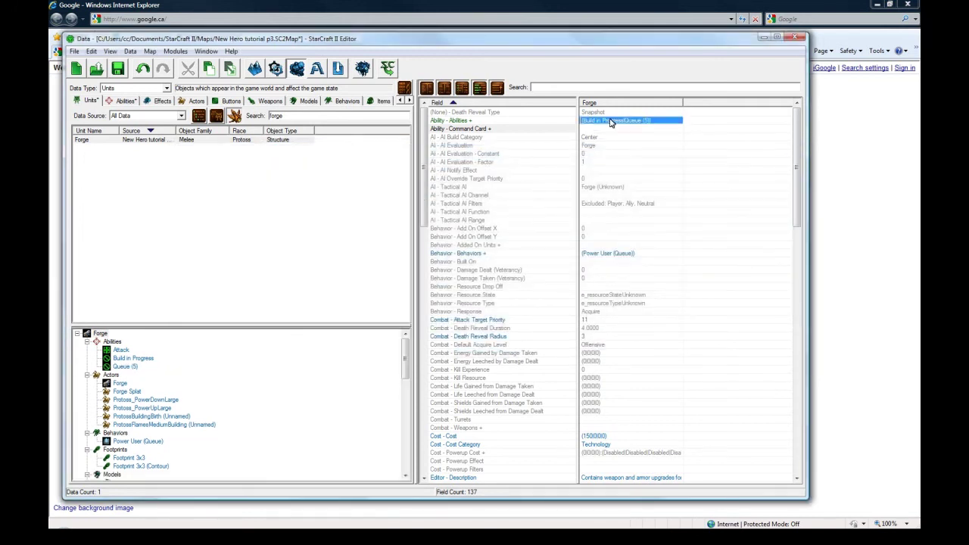
# Add the Shop Interact ability to the Forge unit's Abilities.
pyautogui.doubleClick(613, 120)
pyautogui.rightClick(246, 203)
pyautogui.click(286, 207)
pyautogui.click(234, 250)
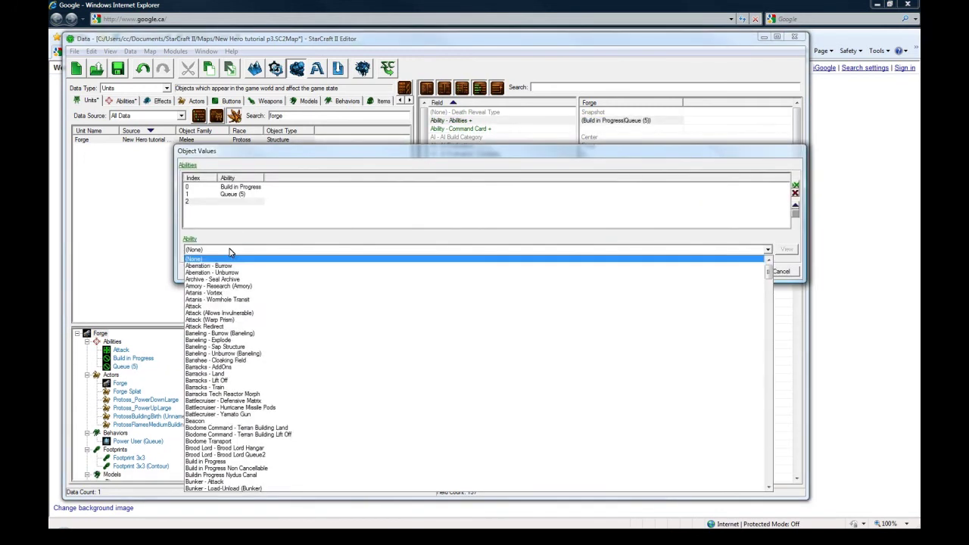
pyautogui.press('s')
pyautogui.scroll(-12, 234, 449)
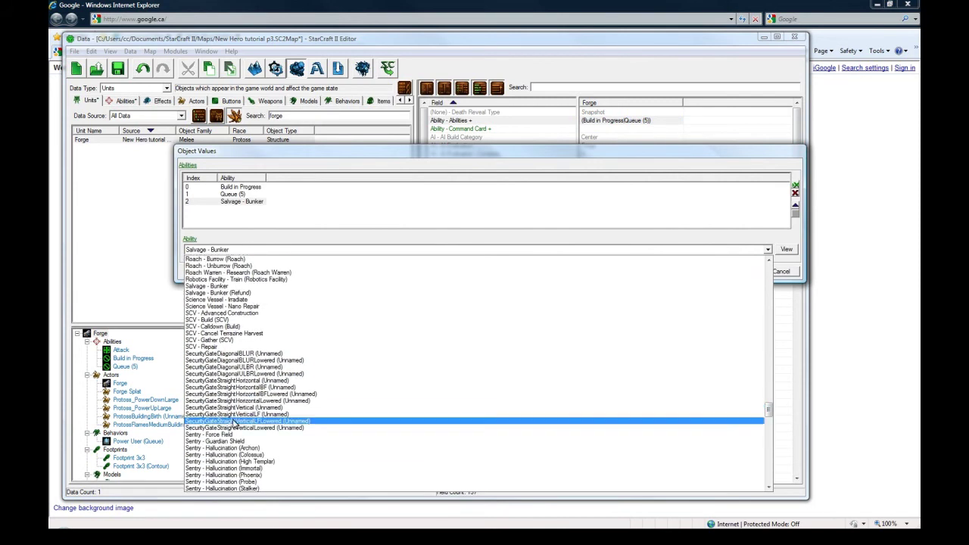
pyautogui.scroll(-2, 231, 428)
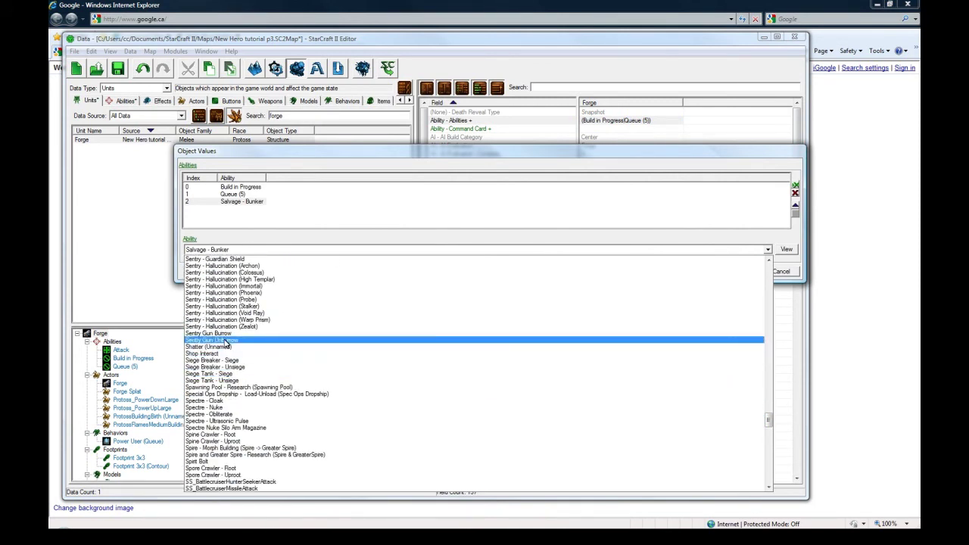
pyautogui.click(220, 353)
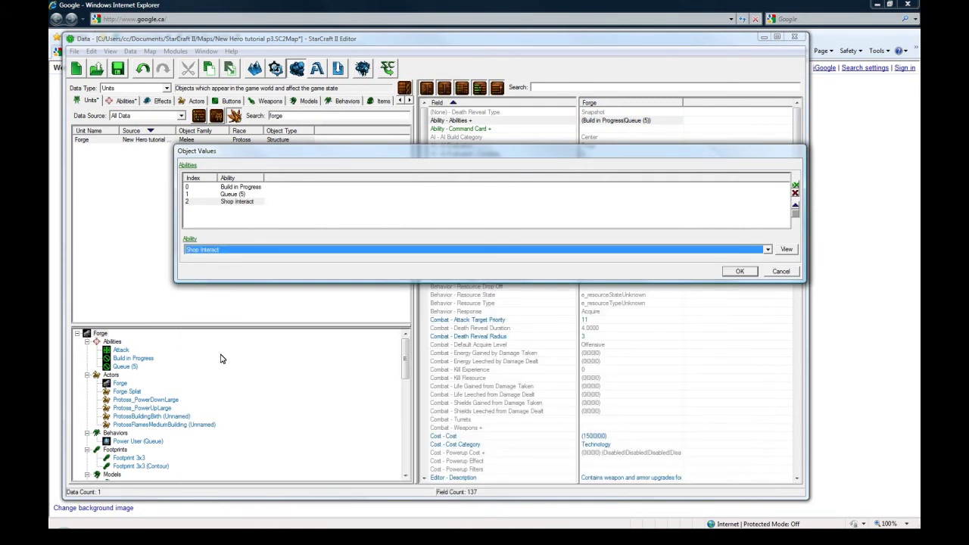
pyautogui.click(740, 271)
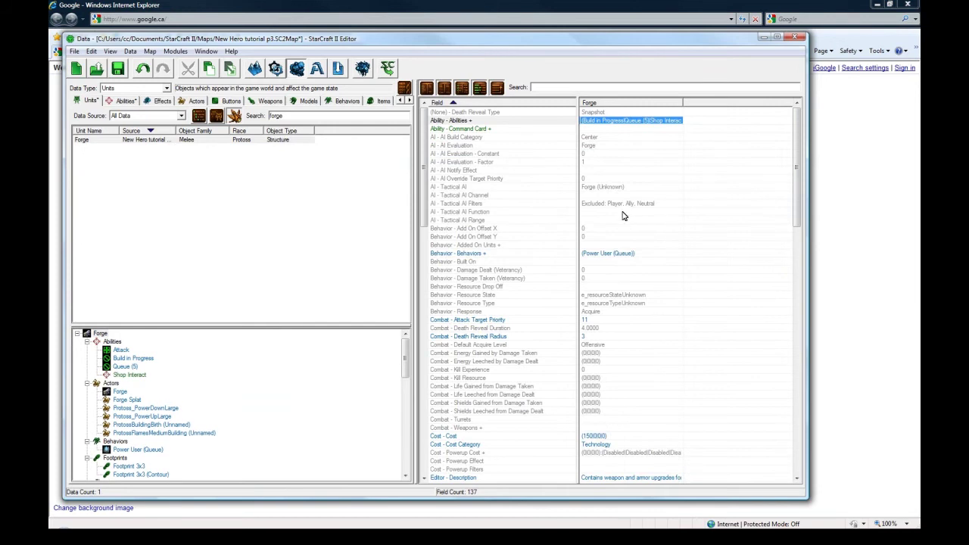
# Remove the Power User (Queue) behavior from the Forge unit's Behaviors.
pyautogui.doubleClick(612, 253)
pyautogui.click(249, 188)
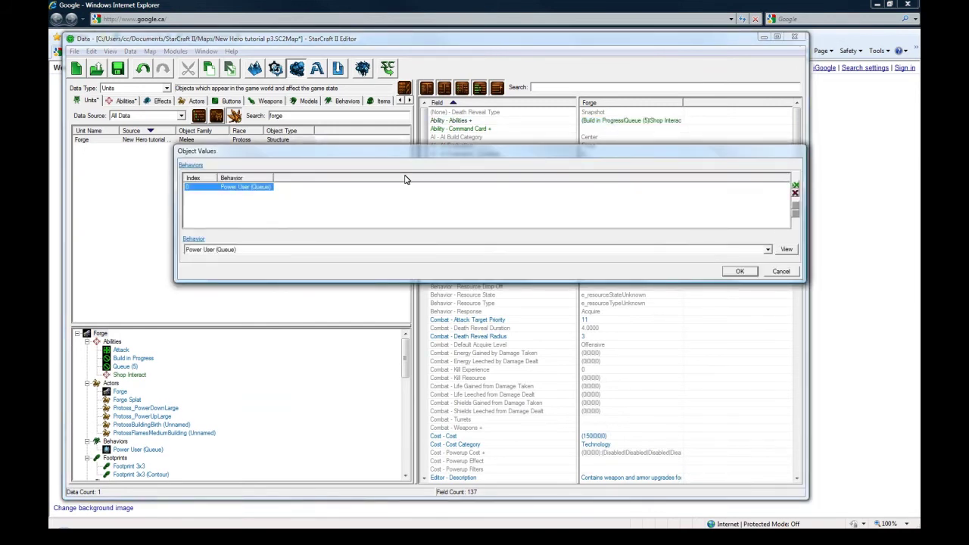
pyautogui.click(796, 192)
pyautogui.click(740, 271)
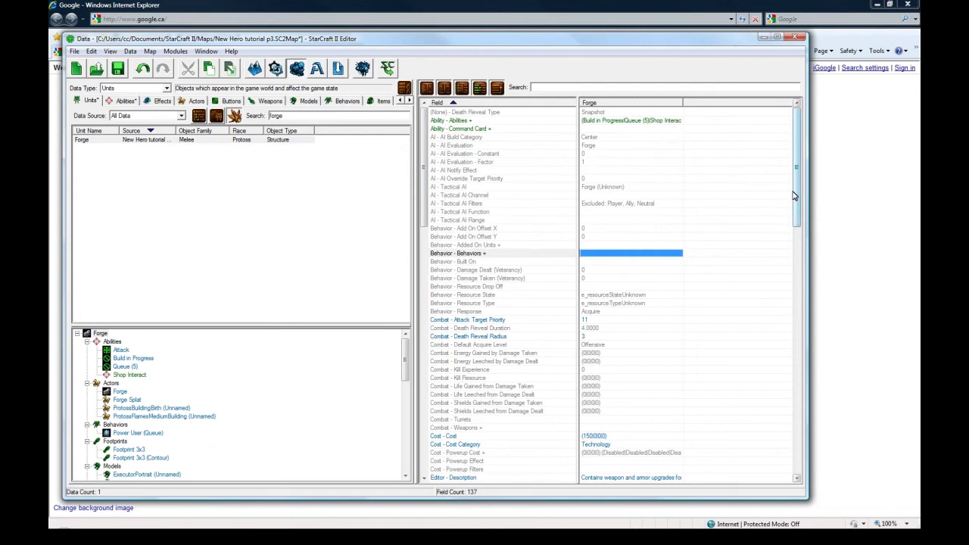
# Enable the Invulnerable flag in the Forge unit's Flags.
pyautogui.moveTo(796, 190); pyautogui.dragTo(793, 424)
pyautogui.click(655, 399)
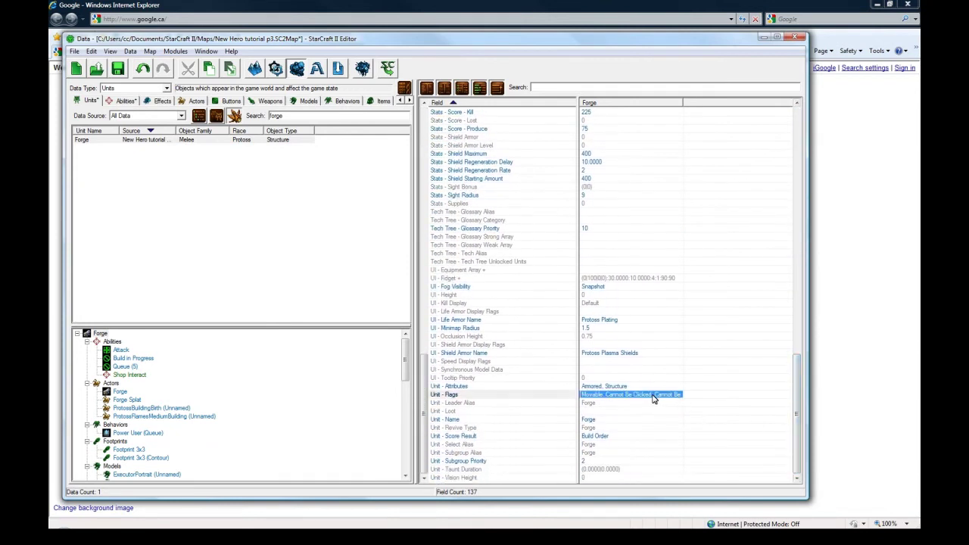
pyautogui.doubleClick(655, 399)
pyautogui.scroll(-6, 258, 277)
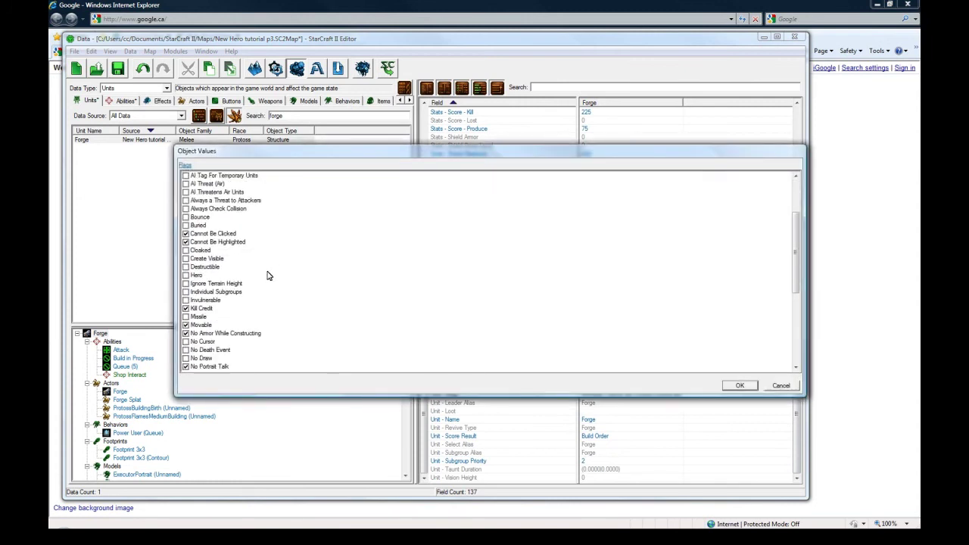
pyautogui.click(185, 275)
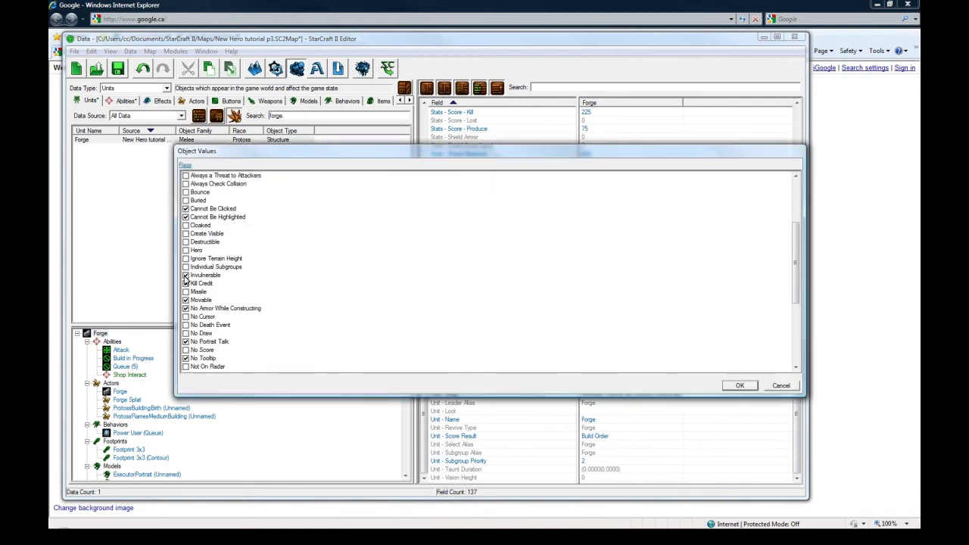
pyautogui.click(740, 385)
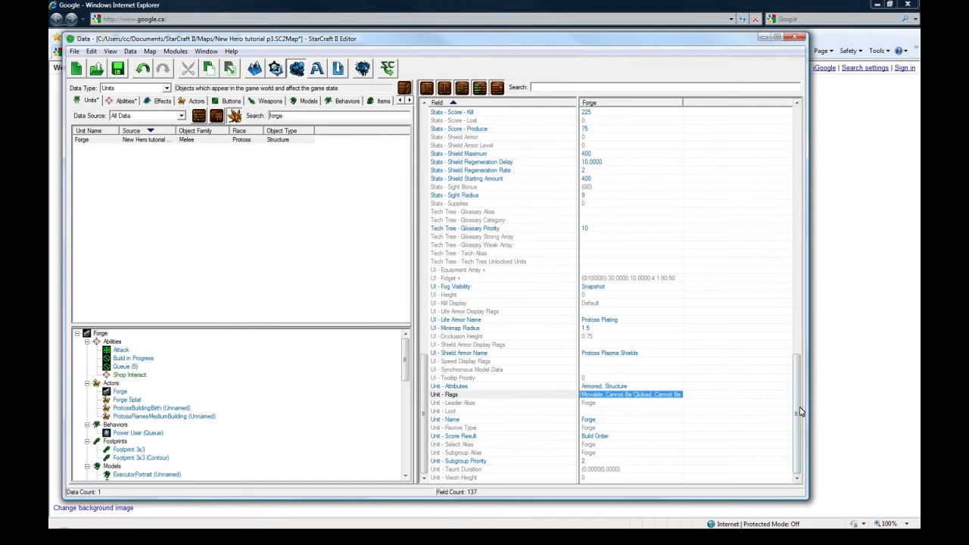
pyautogui.moveTo(799, 412); pyautogui.dragTo(748, 145)
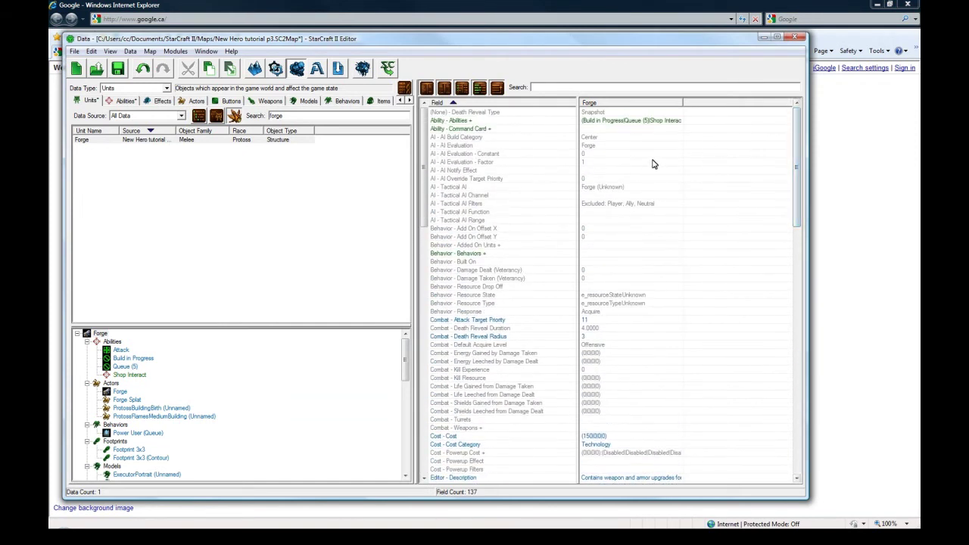
# Clear the search text in the Abilities data and limit the list to the New Hero tutorial p3 map's own abilities.
pyautogui.click(128, 102)
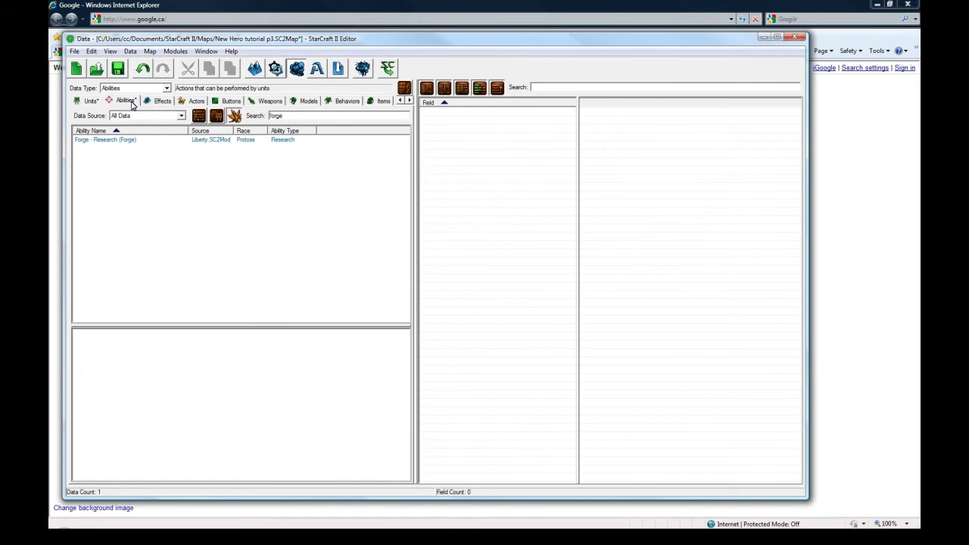
pyautogui.moveTo(305, 116); pyautogui.dragTo(243, 120)
pyautogui.press('BackSpace')
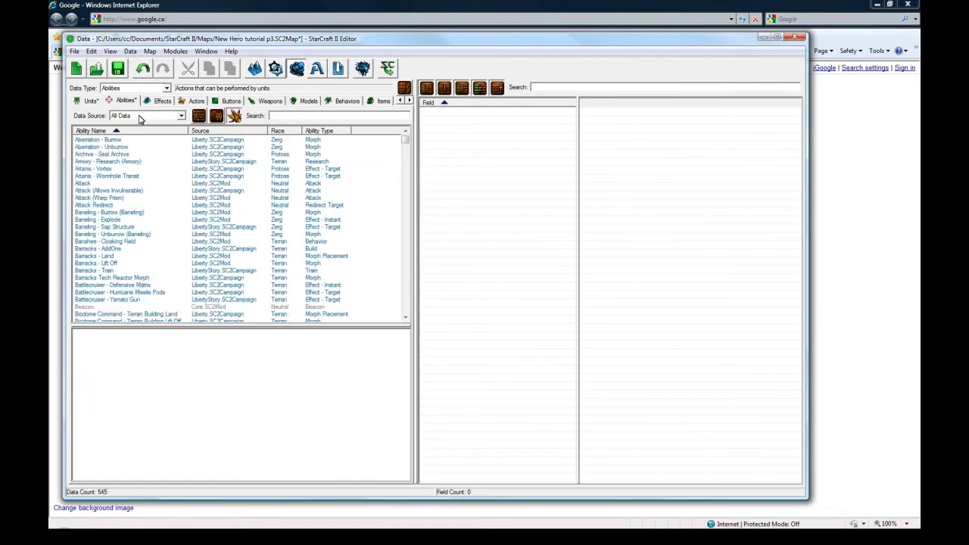
pyautogui.click(139, 118)
pyautogui.click(135, 162)
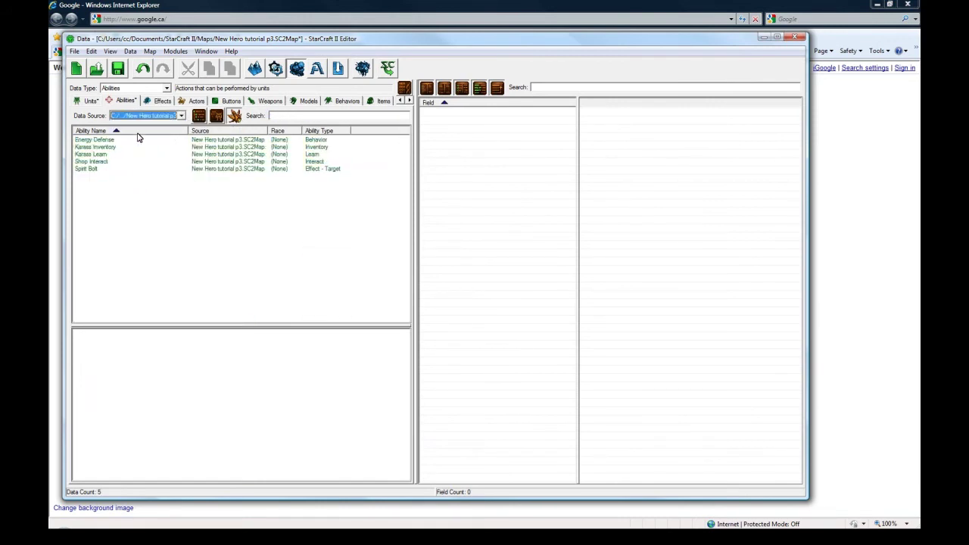
# Create a new ability named Forge Shop with the suggested ID ForgeShop and the ability type Train.
pyautogui.rightClick(115, 181)
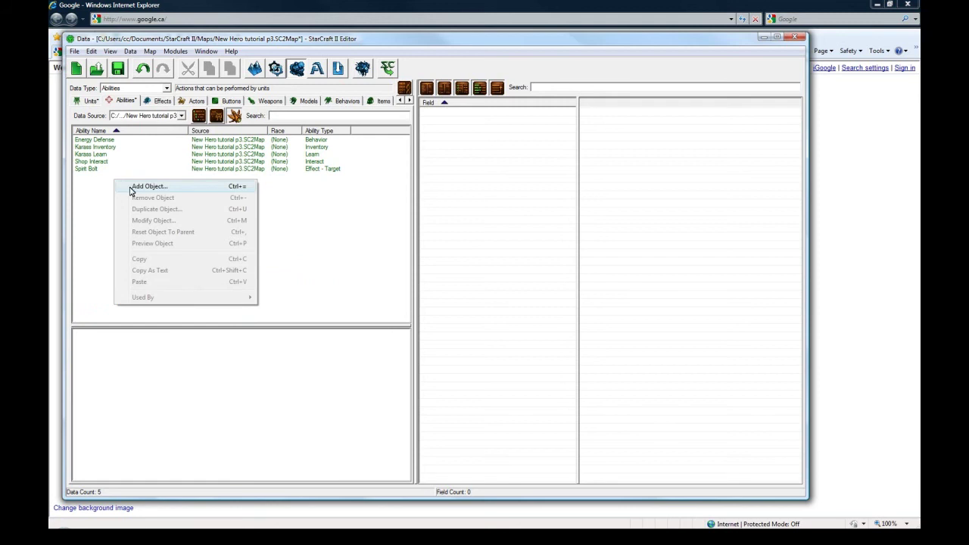
pyautogui.click(148, 187)
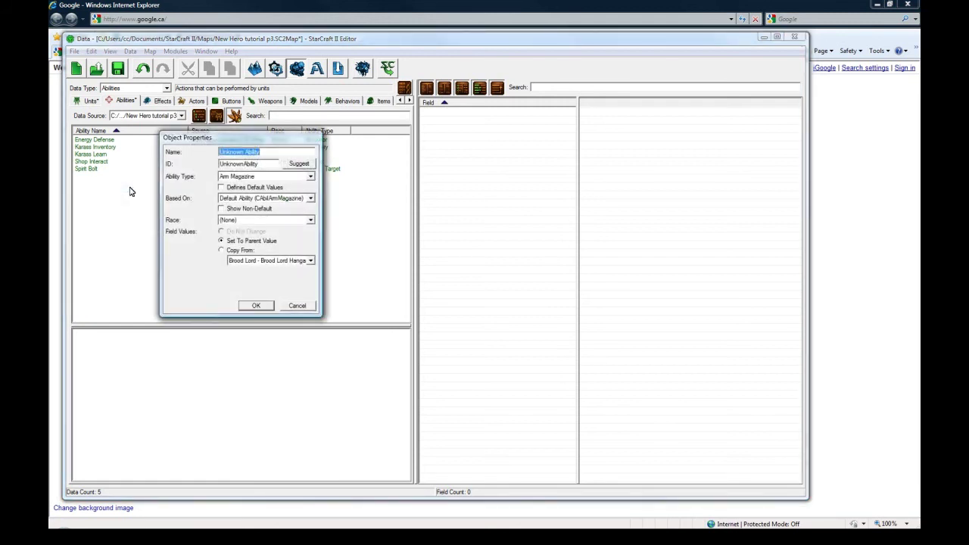
pyautogui.write('Forge Shop')
pyautogui.click(299, 164)
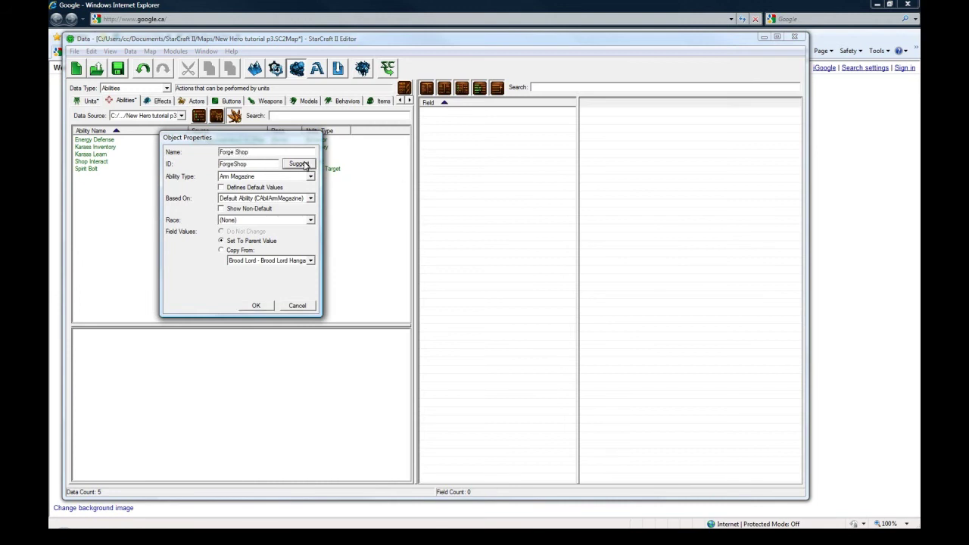
pyautogui.click(309, 177)
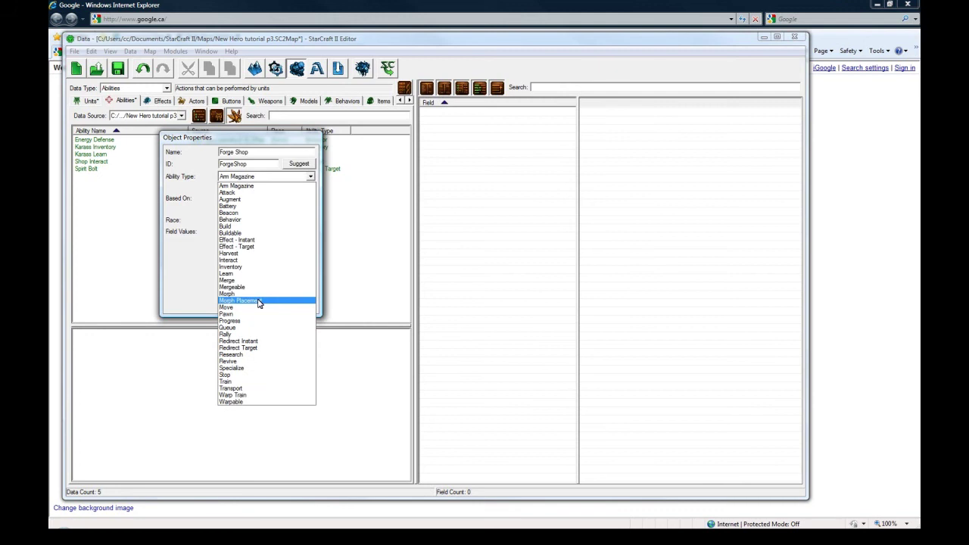
pyautogui.click(243, 382)
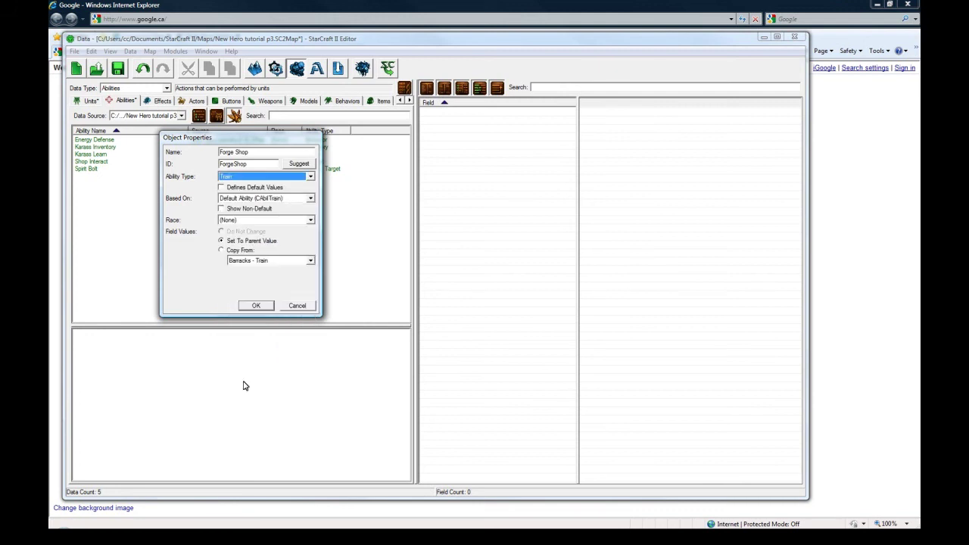
pyautogui.click(258, 307)
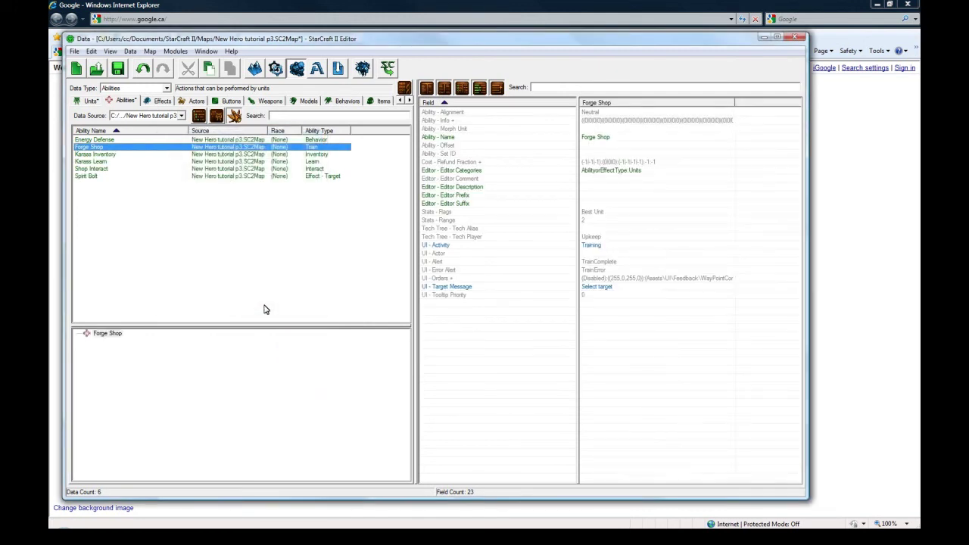
# Review the Forge Shop ability's fields, including the options available in its Stats - Flags.
pyautogui.click(591, 130)
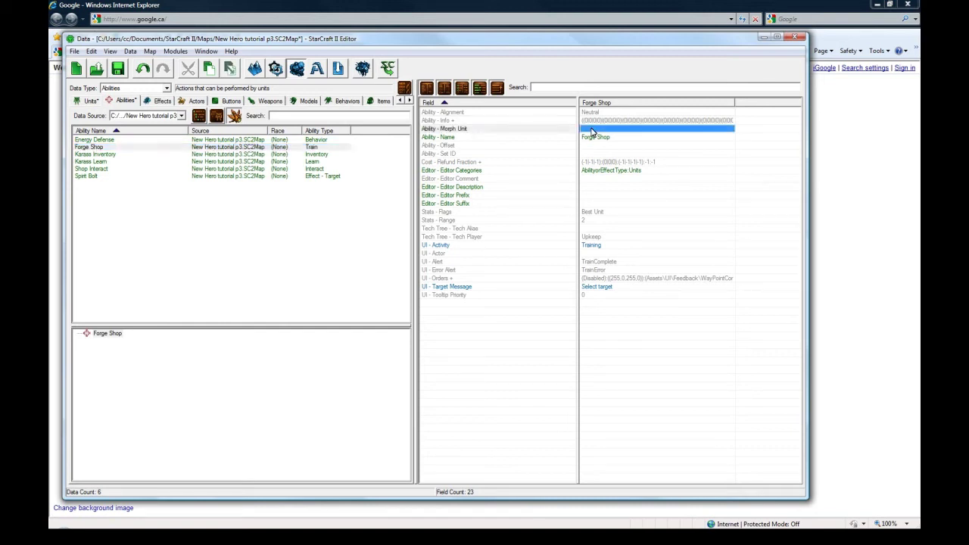
pyautogui.click(602, 295)
pyautogui.click(607, 288)
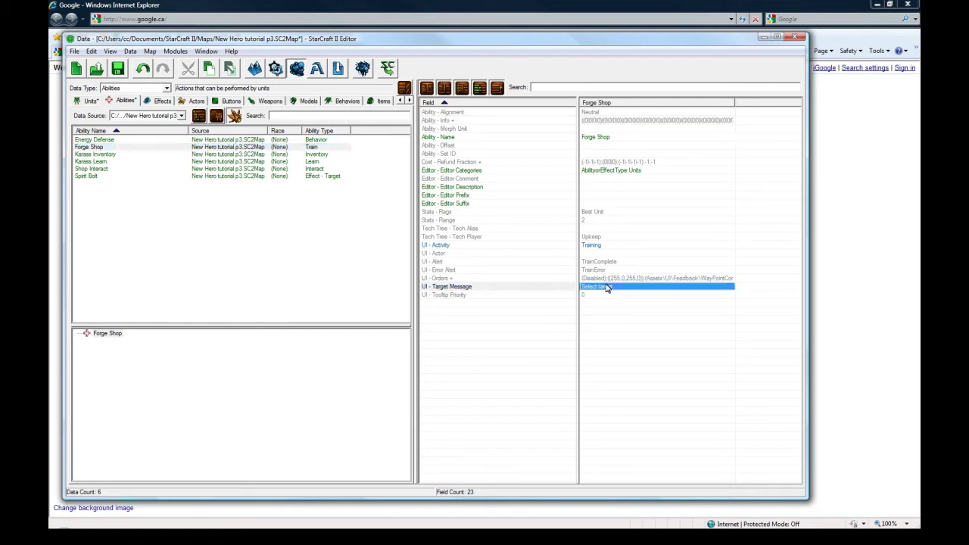
pyautogui.click(610, 271)
pyautogui.click(612, 261)
pyautogui.click(608, 236)
pyautogui.moveTo(610, 237); pyautogui.dragTo(612, 216)
pyautogui.doubleClick(612, 216)
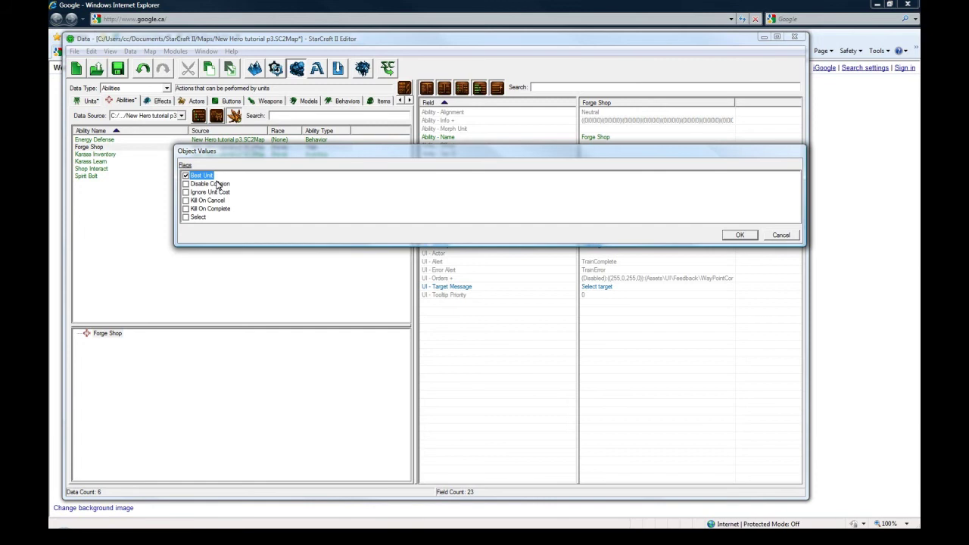
pyautogui.click(740, 235)
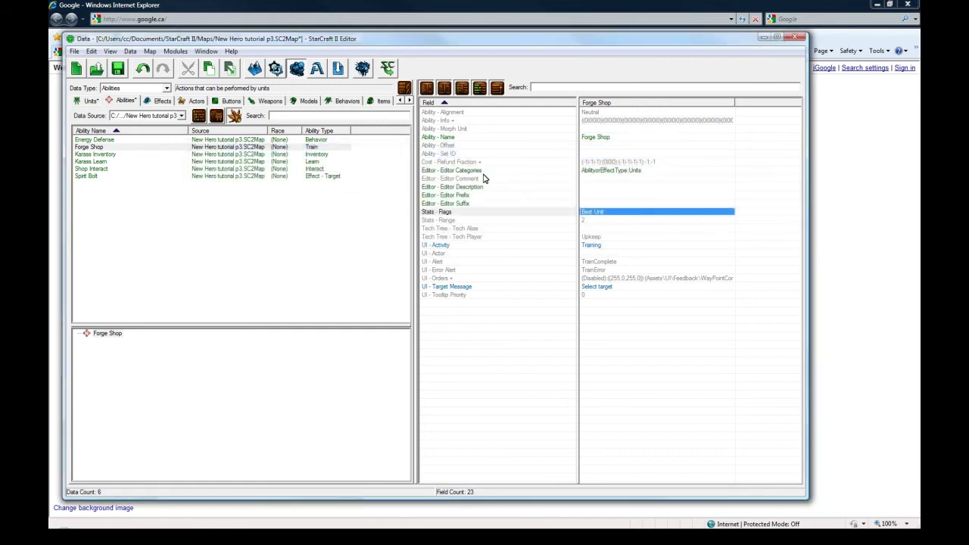
# Set the default button of the Train 01 command in Forge Shop's Ability - Info to Purchase Short Staff.
pyautogui.doubleClick(603, 120)
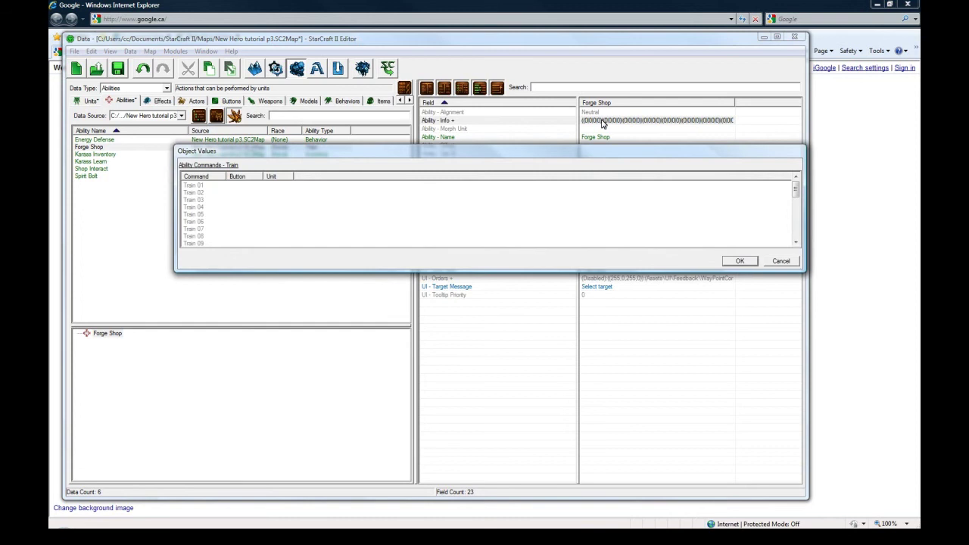
pyautogui.click(253, 188)
pyautogui.doubleClick(253, 187)
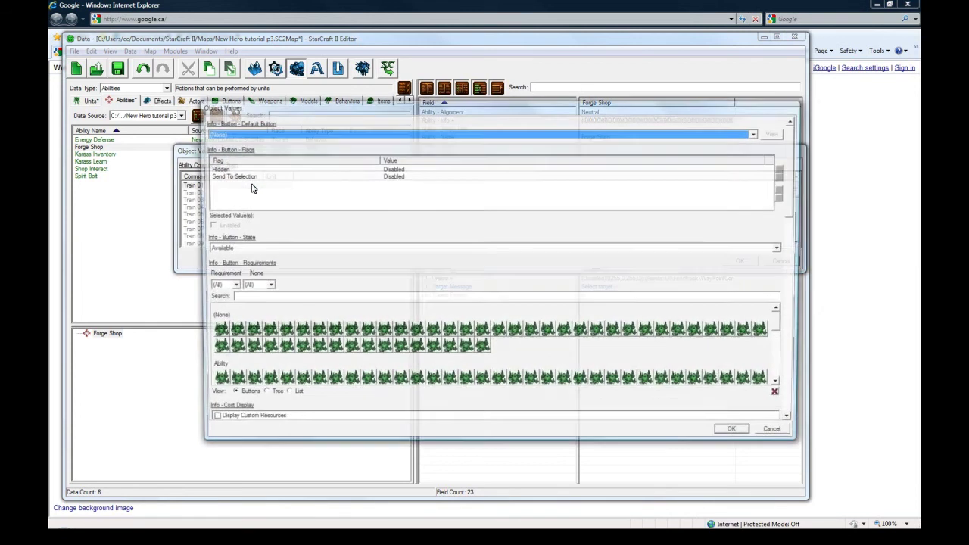
pyautogui.click(242, 135)
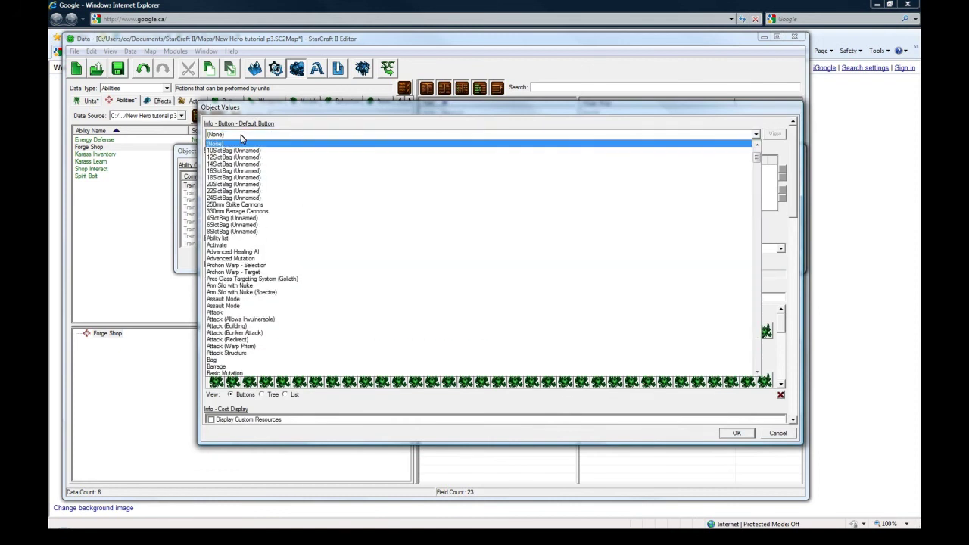
pyautogui.press('p')
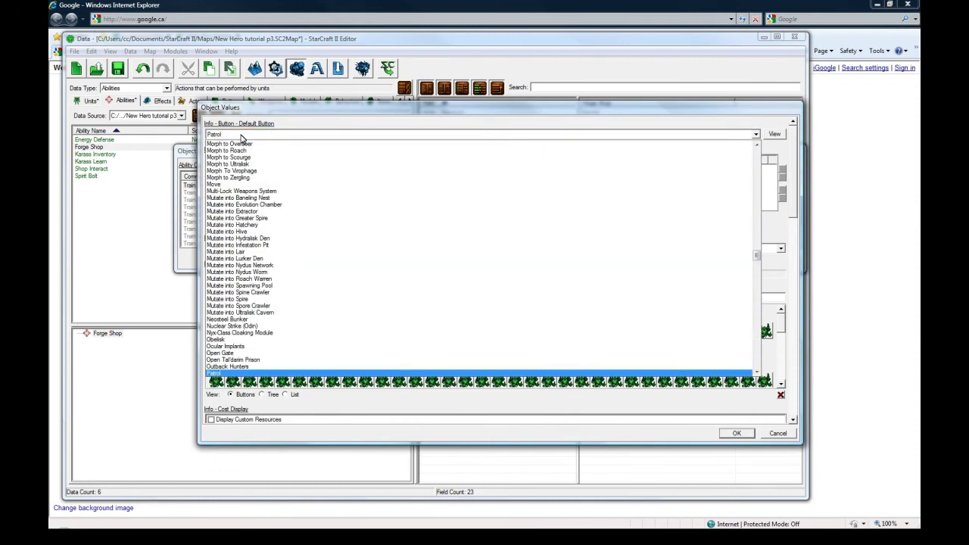
pyautogui.scroll(-12, 266, 225)
pyautogui.scroll(-3, 269, 241)
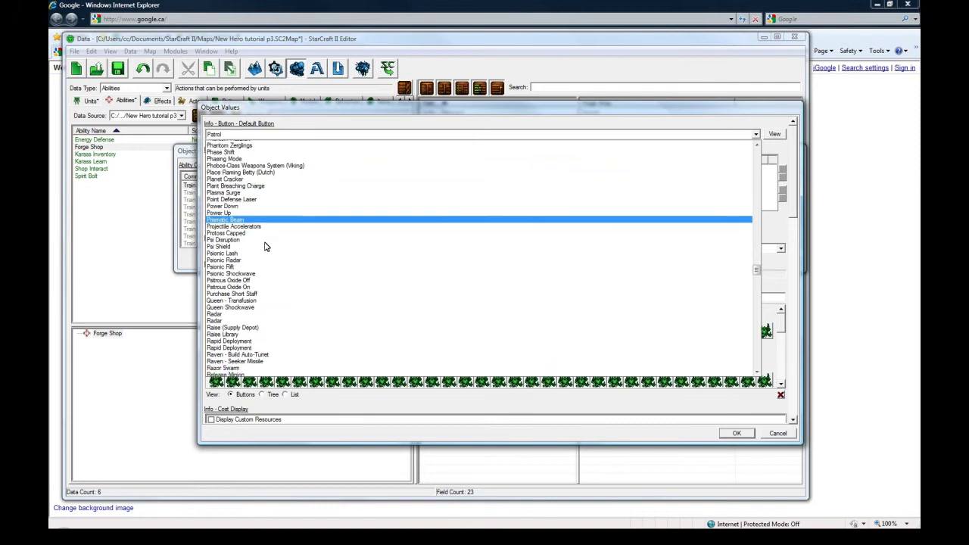
pyautogui.click(255, 276)
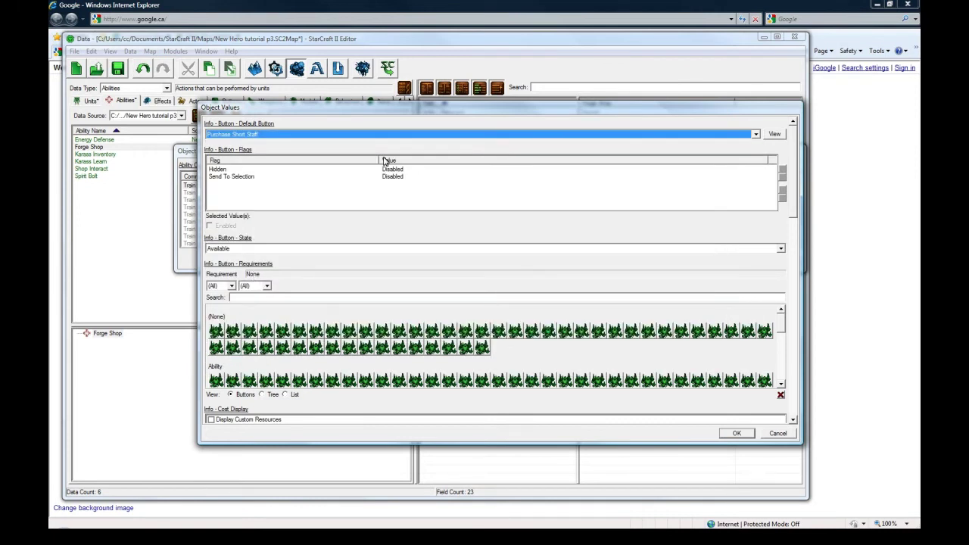
# Add the Short Staff unit to the Info - Unit values of the Train 01 command.
pyautogui.moveTo(792, 201); pyautogui.dragTo(794, 275)
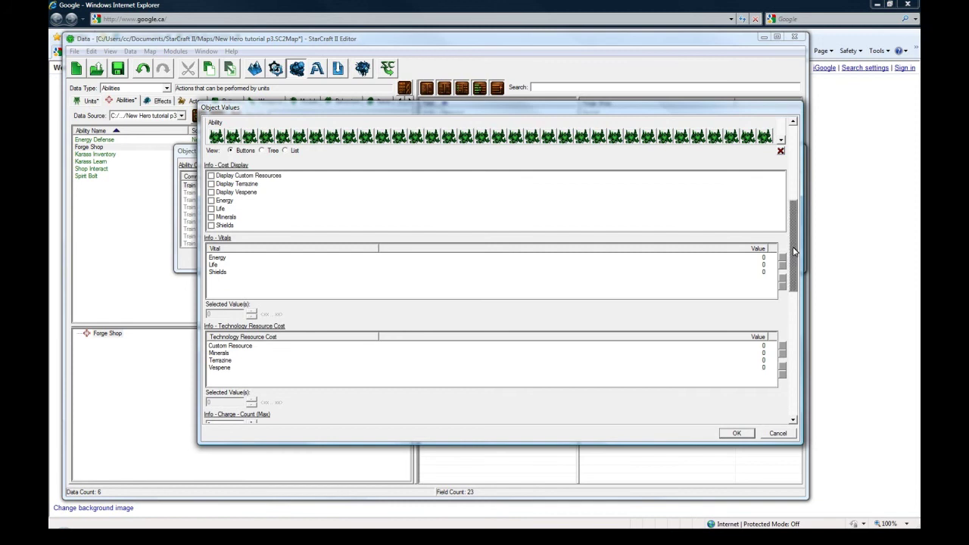
pyautogui.moveTo(794, 251); pyautogui.dragTo(796, 307)
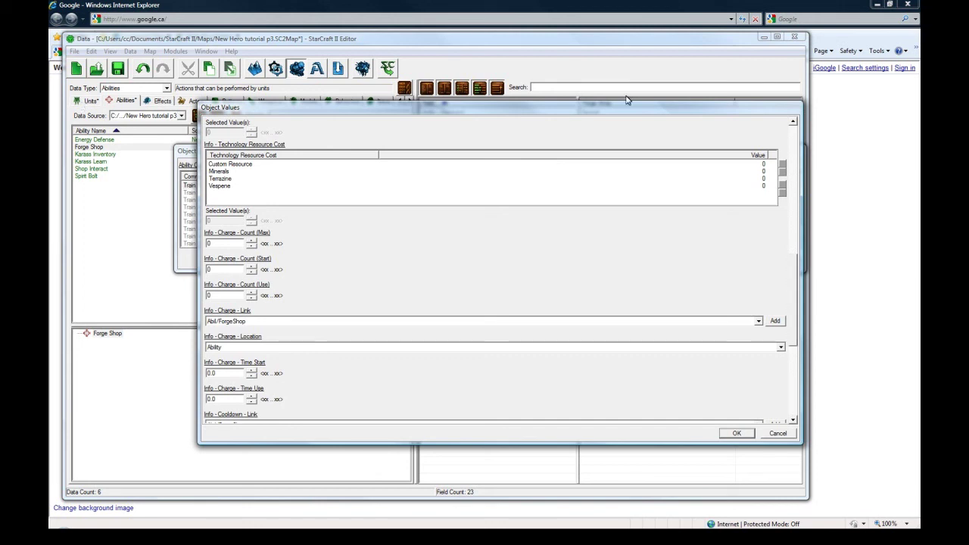
pyautogui.moveTo(791, 268); pyautogui.dragTo(789, 364)
pyautogui.rightClick(264, 352)
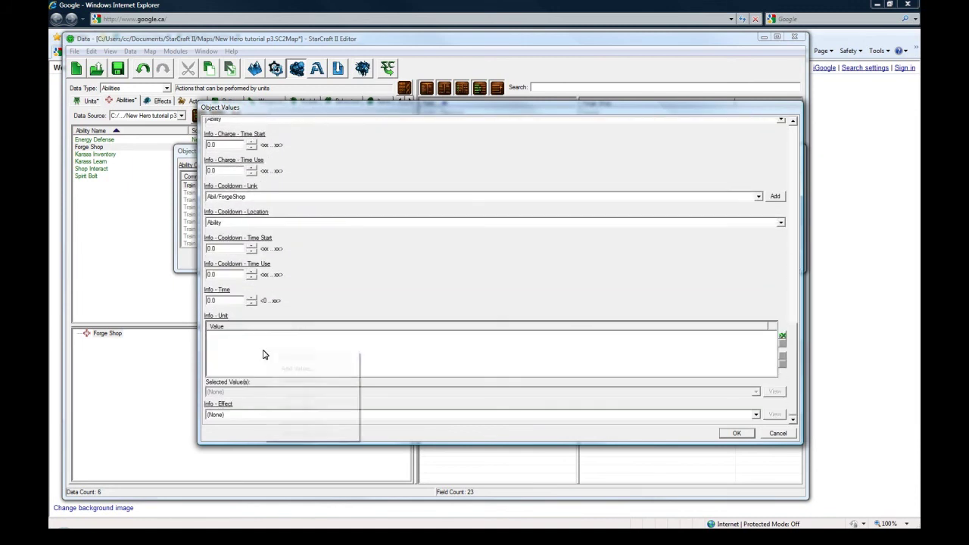
pyautogui.click(287, 368)
pyautogui.click(542, 153)
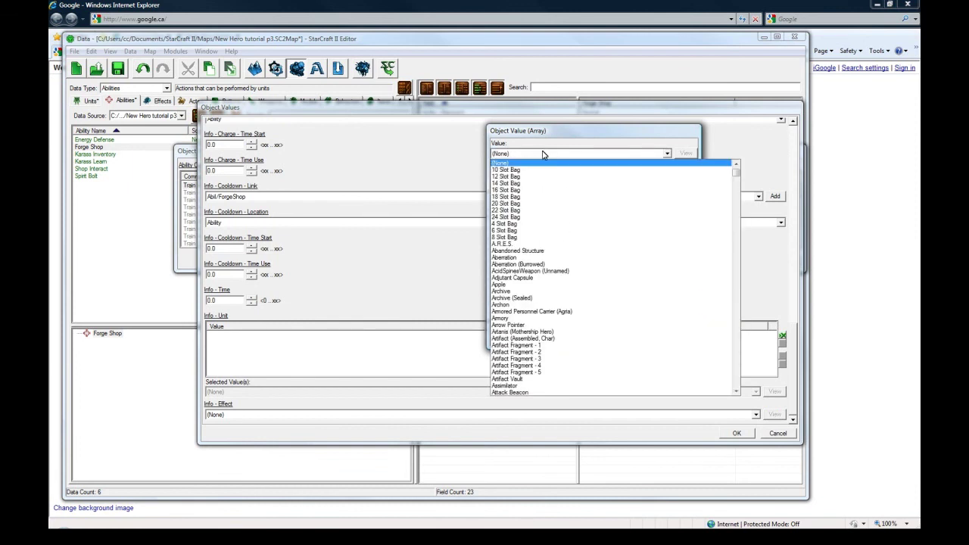
pyautogui.press('s')
pyautogui.scroll(-6, 554, 313)
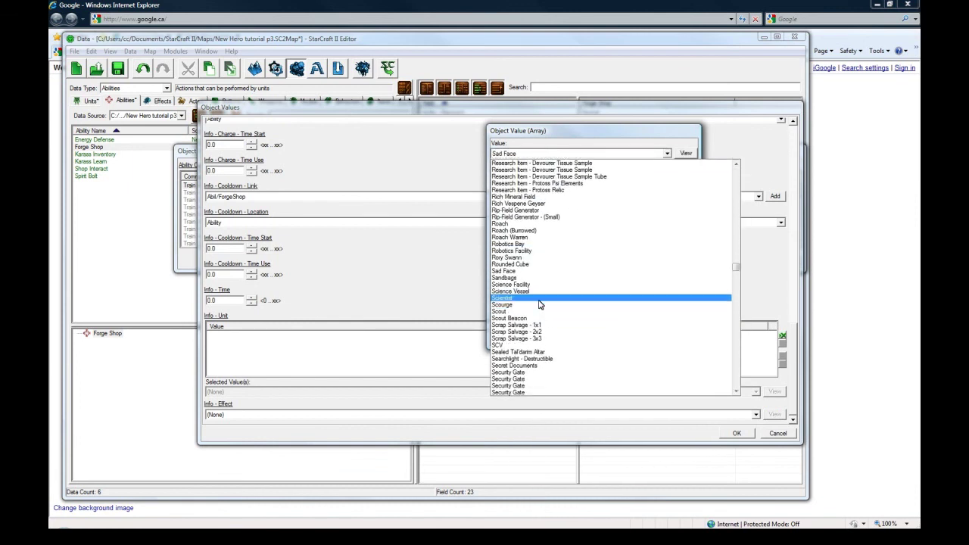
pyautogui.scroll(-8, 528, 349)
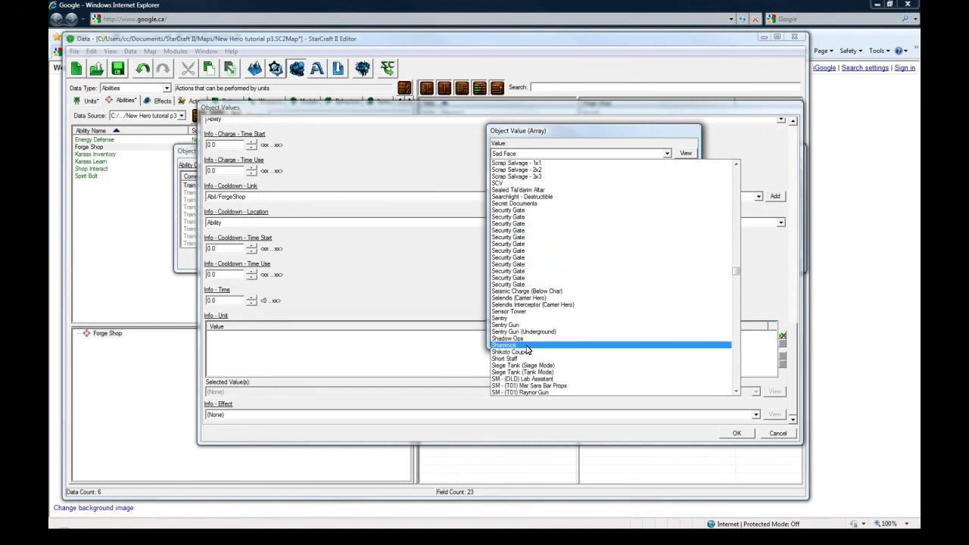
pyautogui.click(528, 359)
pyautogui.click(636, 338)
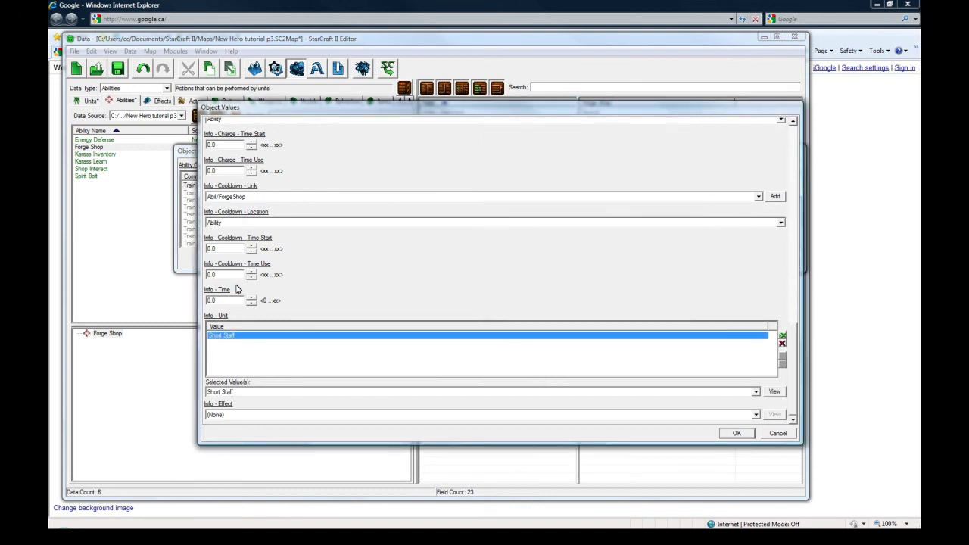
# Try a starting charge count of 3 and a use count of 1 for the Train 01 command.
pyautogui.moveTo(794, 331); pyautogui.dragTo(804, 278)
pyautogui.scroll(2, 805, 278)
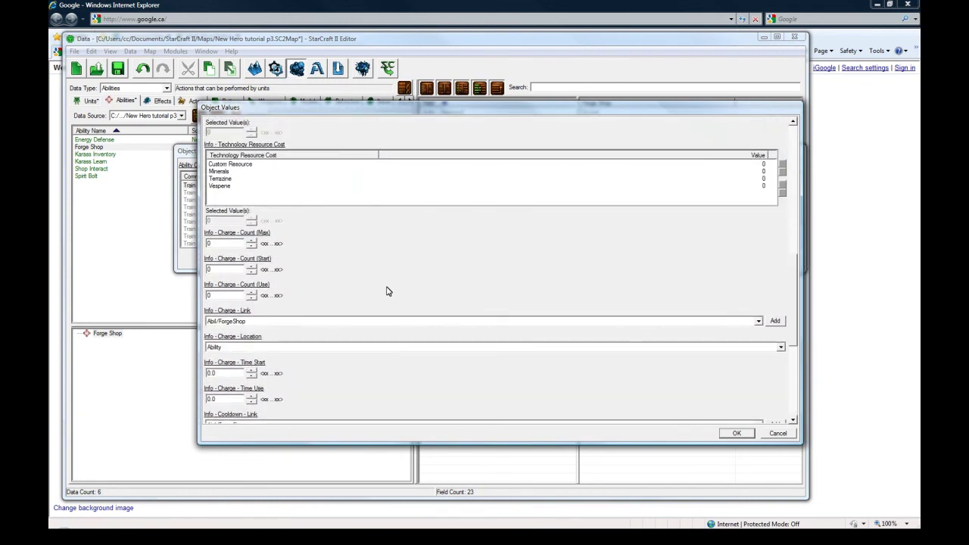
pyautogui.doubleClick(234, 271)
pyautogui.write('3')
pyautogui.press('Tab')
pyautogui.write('1')
# Set Train 01's charge counts to Start 1, Use 0 and Max 1, and apply the Forge Shop command settings.
pyautogui.doubleClick(221, 270)
pyautogui.write('1')
pyautogui.click(217, 296)
pyautogui.moveTo(217, 297); pyautogui.dragTo(203, 295)
pyautogui.write('0')
pyautogui.click(218, 268)
pyautogui.moveTo(218, 244); pyautogui.dragTo(199, 245)
pyautogui.write('1')
pyautogui.click(226, 243)
pyautogui.click(220, 266)
pyautogui.click(738, 434)
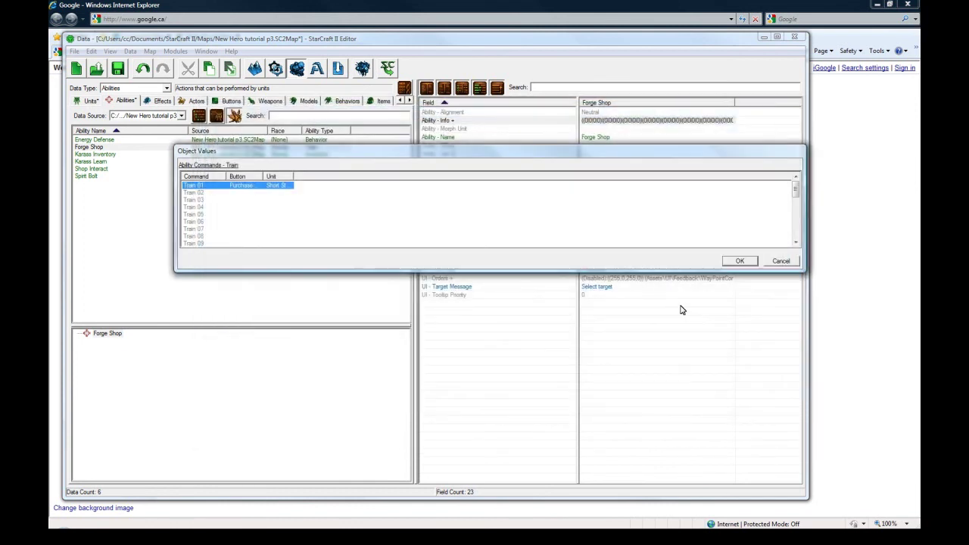
pyautogui.click(754, 265)
# Add the Forge Shop ability to the Forge unit's Abilities.
pyautogui.click(90, 101)
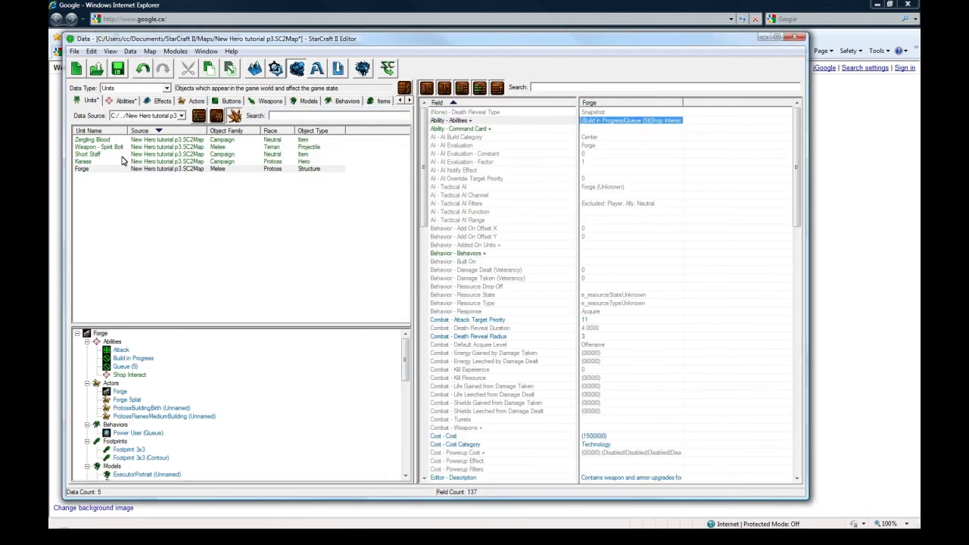
pyautogui.click(114, 168)
pyautogui.doubleClick(612, 121)
pyautogui.rightClick(244, 222)
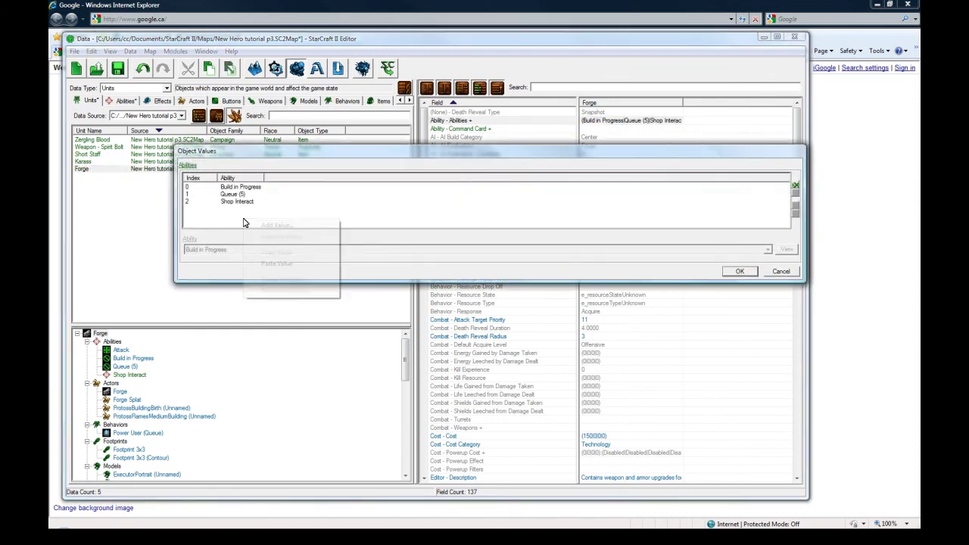
pyautogui.click(276, 225)
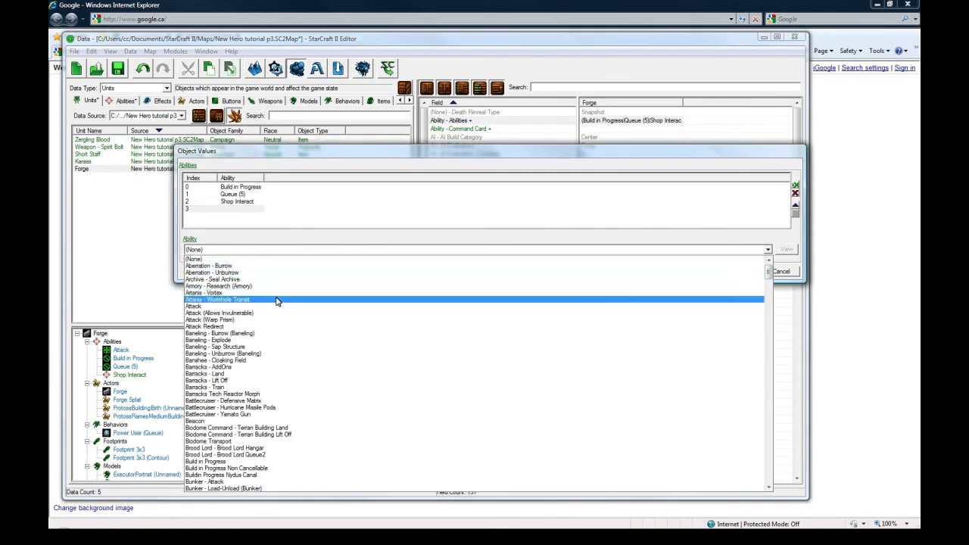
pyautogui.press('f')
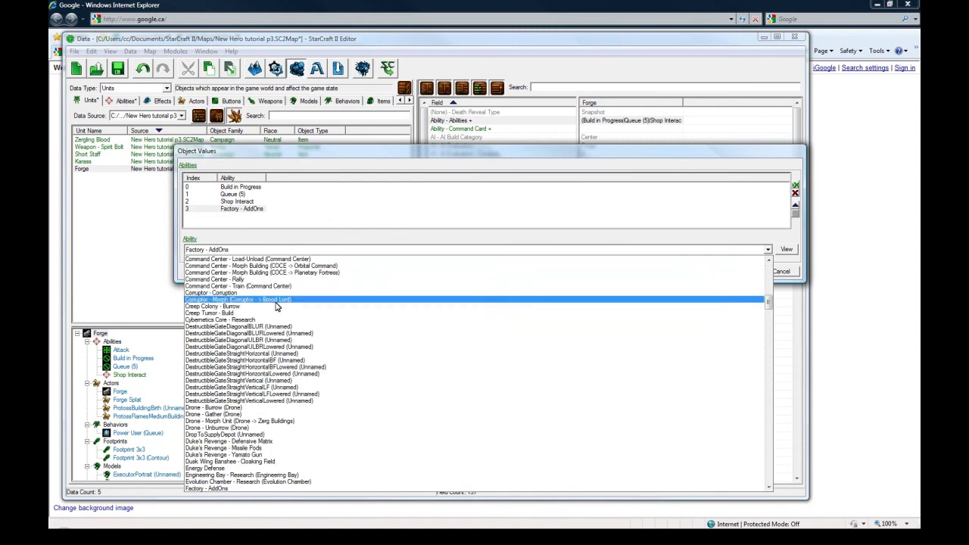
pyautogui.scroll(-5, 259, 403)
pyautogui.click(236, 435)
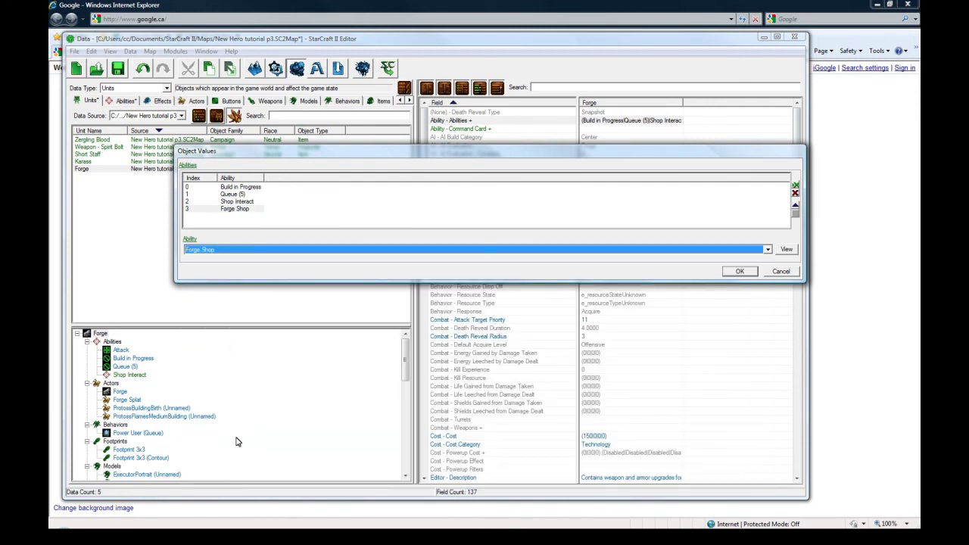
pyautogui.click(741, 272)
# Add the Purchase Short Staff button to the first slot in the bottom row of the Forge's command card.
pyautogui.doubleClick(621, 129)
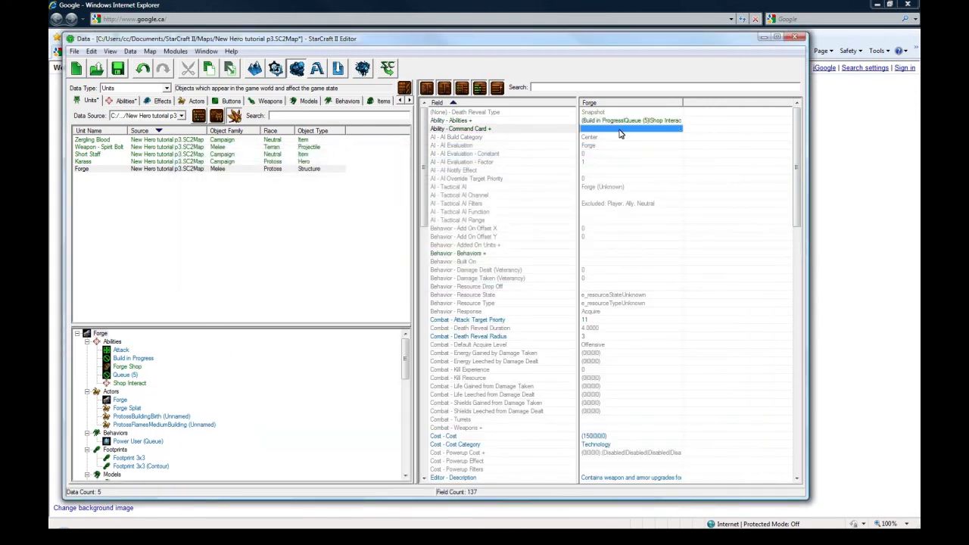
pyautogui.click(188, 223)
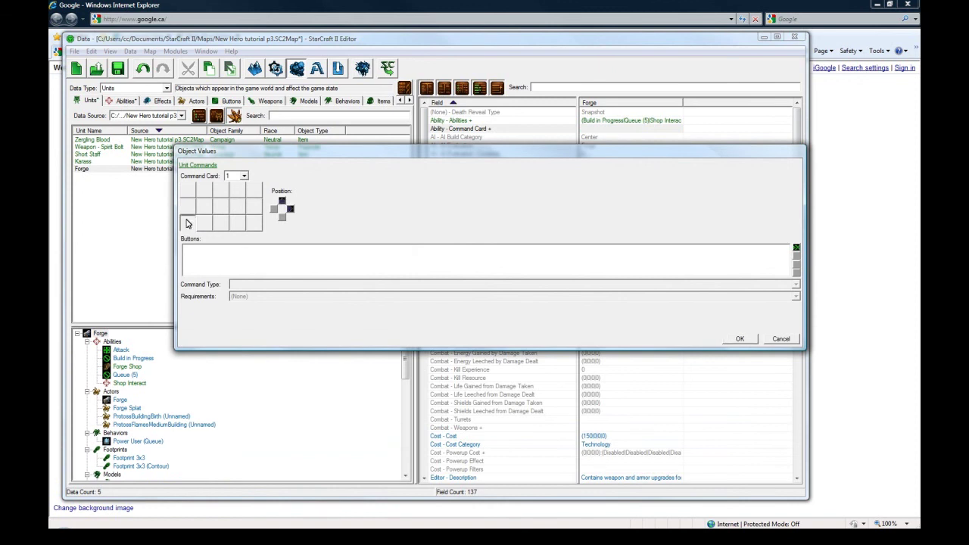
pyautogui.click(797, 250)
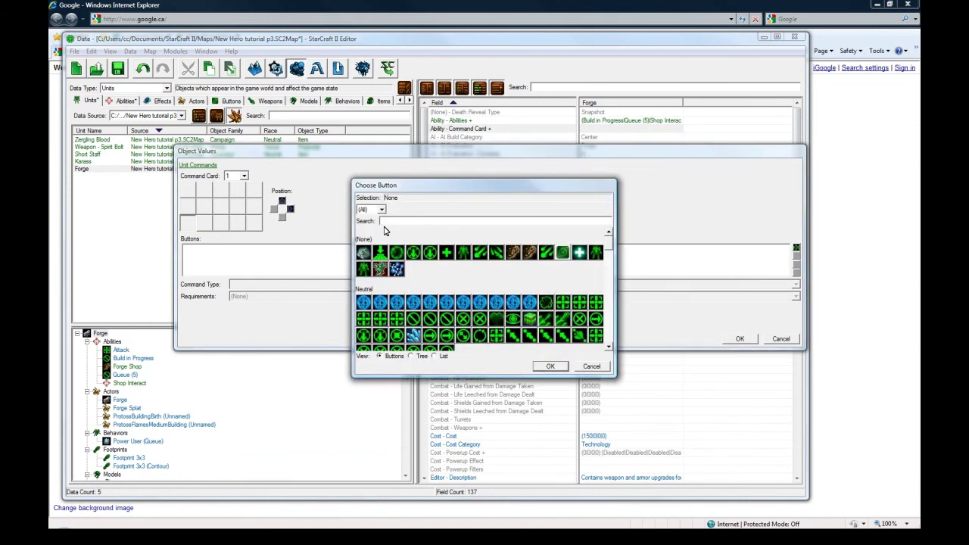
pyautogui.click(432, 221)
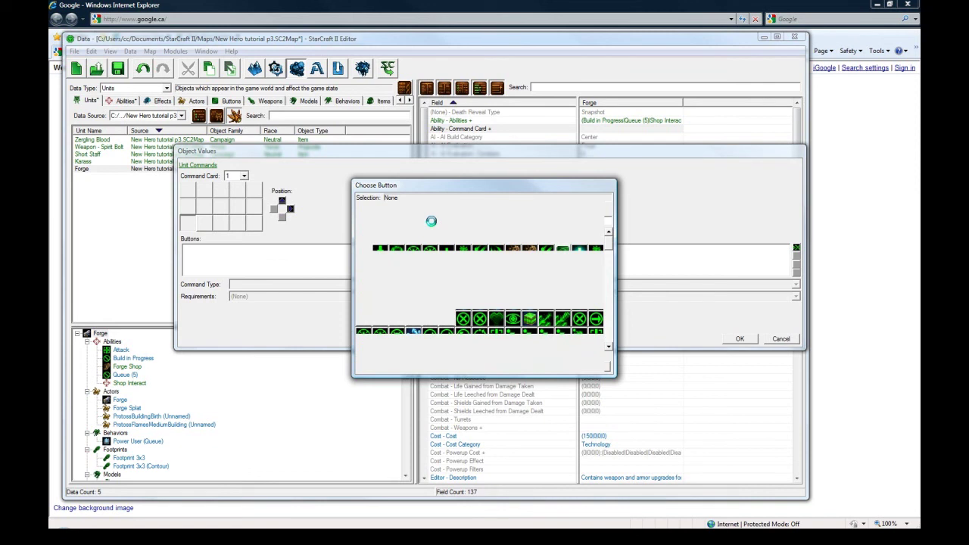
pyautogui.click(365, 253)
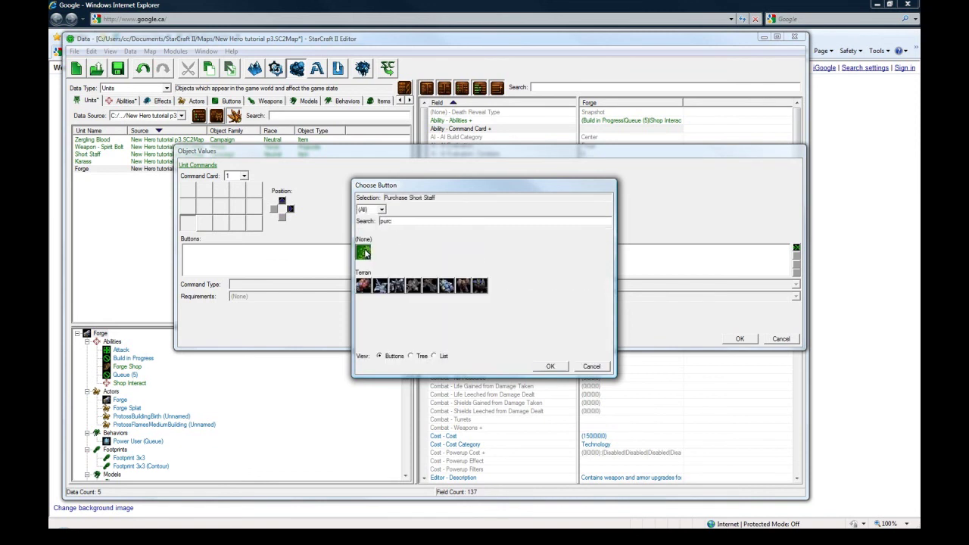
pyautogui.click(551, 366)
# Make the Purchase Short Staff button an Ability Command using Forge Shop's Purchase Short Staff command, and apply the command card.
pyautogui.click(258, 284)
pyautogui.click(256, 296)
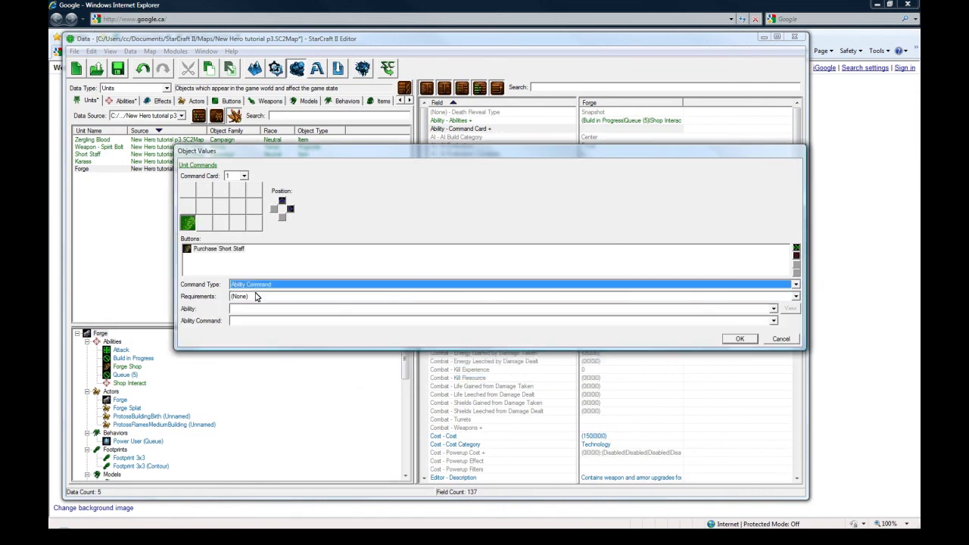
pyautogui.click(255, 309)
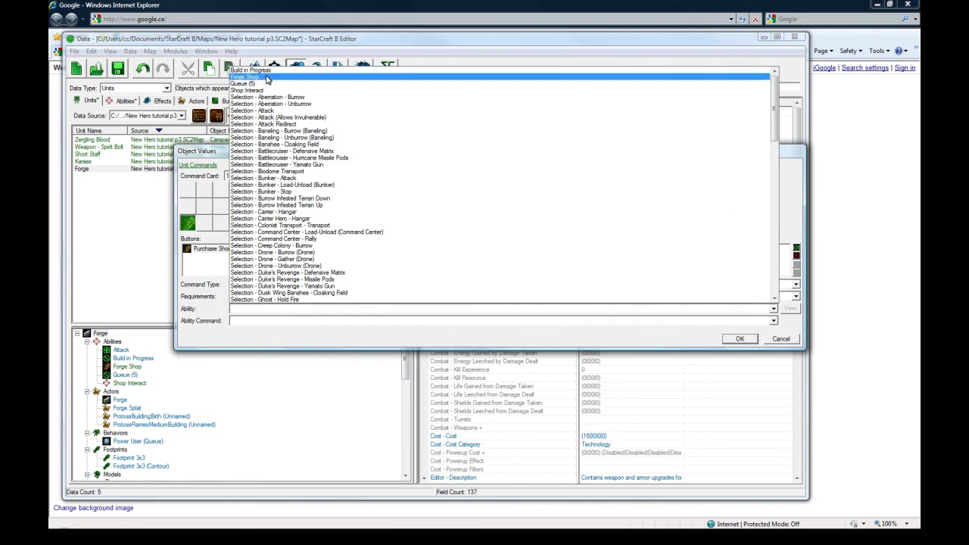
pyautogui.click(267, 80)
pyautogui.click(277, 320)
pyautogui.click(278, 328)
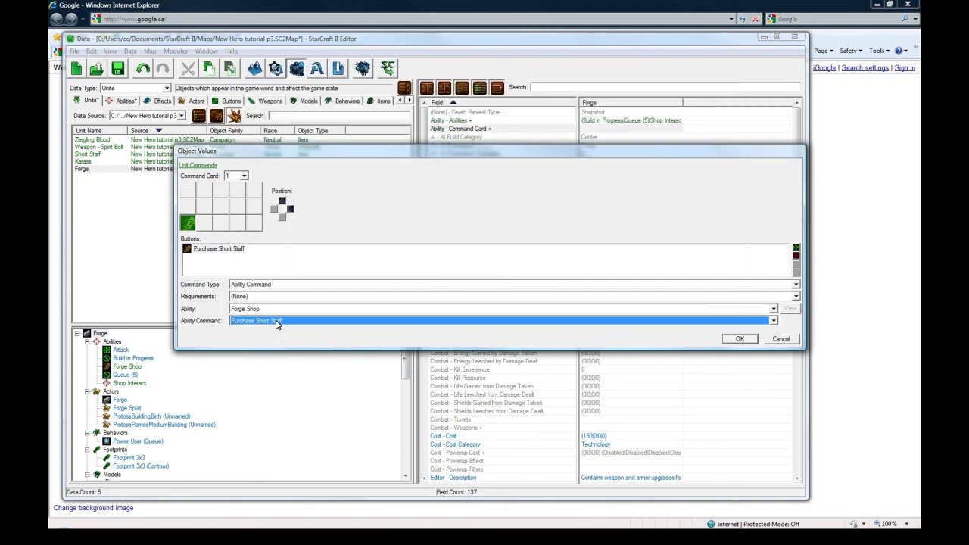
pyautogui.click(738, 340)
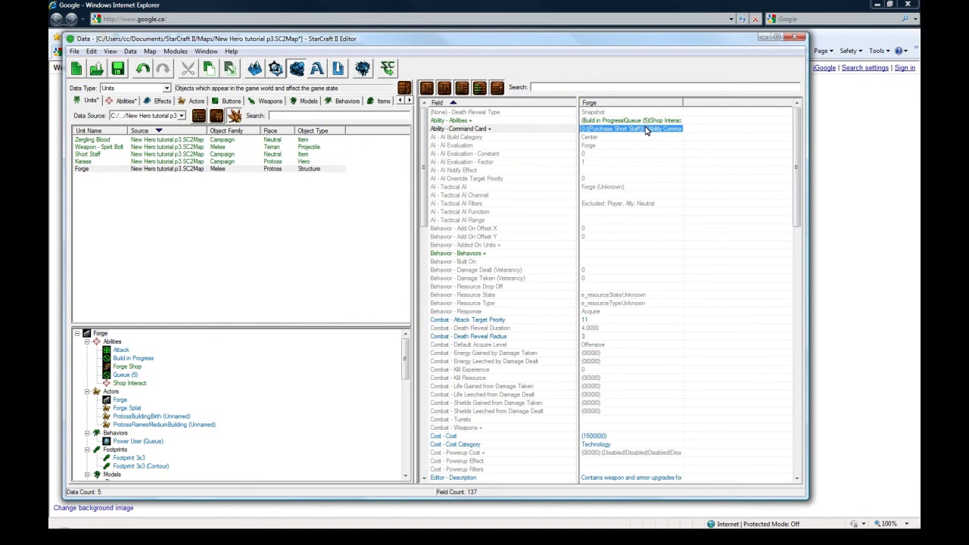
# Create a new ability named Forge Pawn with the suggested ID ForgePawn and the ability type Pawn.
pyautogui.click(123, 101)
pyautogui.rightClick(110, 191)
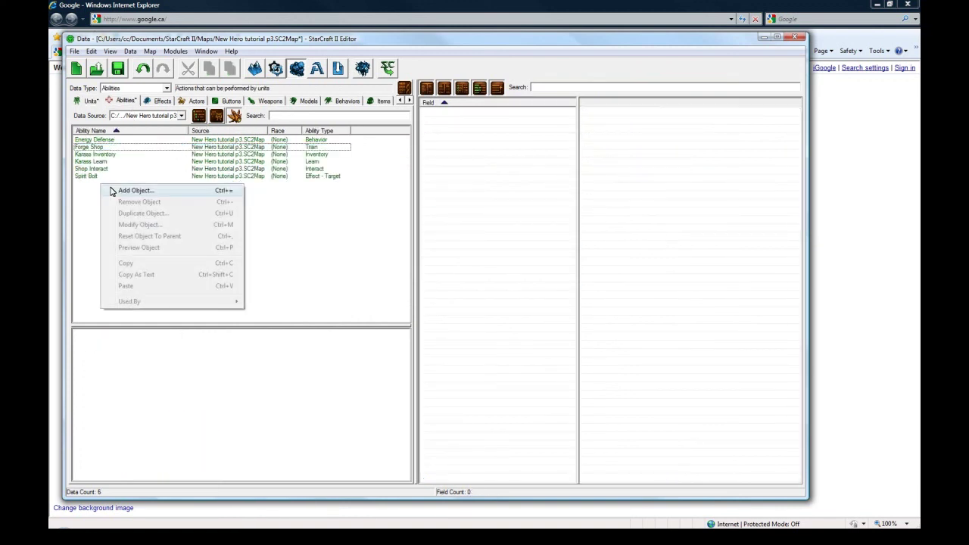
pyautogui.click(112, 191)
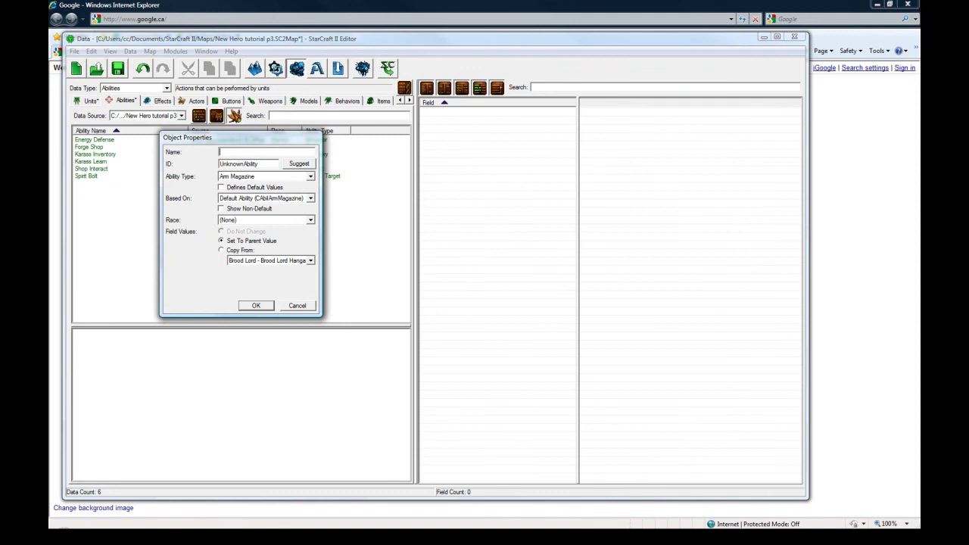
pyautogui.write('Forge Pawn')
pyautogui.click(299, 164)
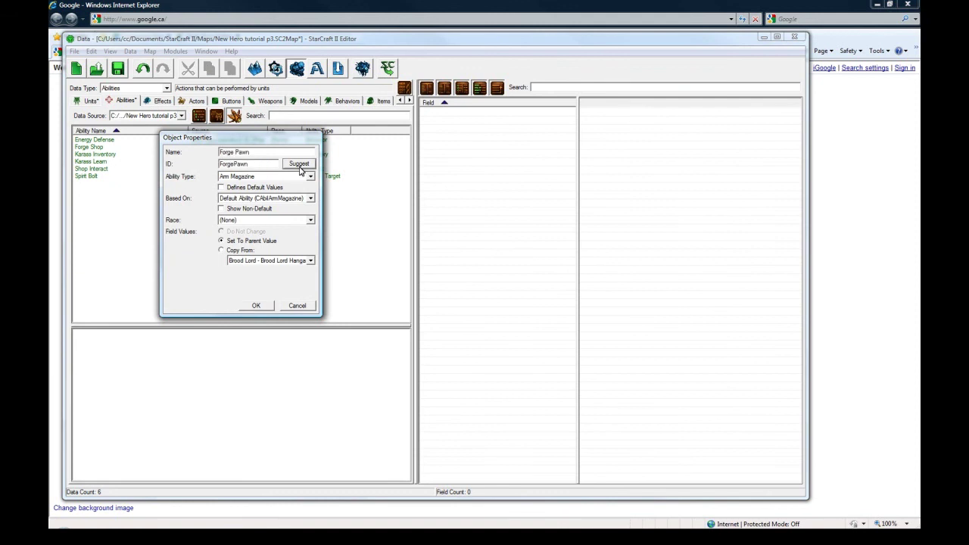
pyautogui.click(299, 175)
pyautogui.click(250, 314)
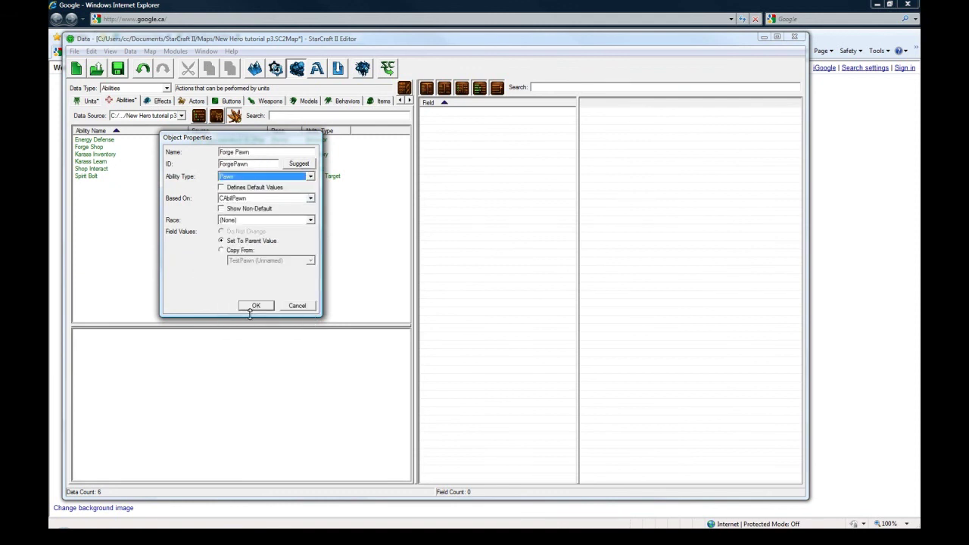
pyautogui.click(253, 306)
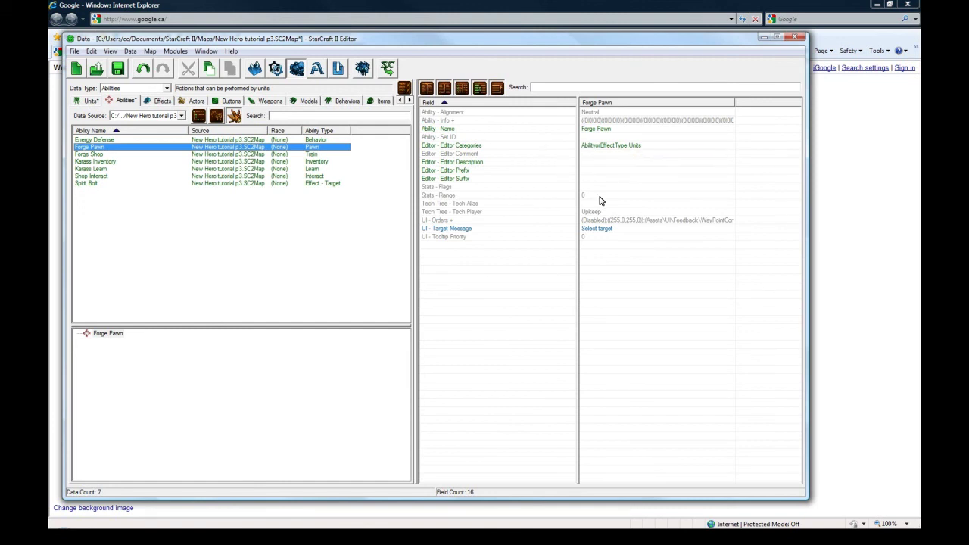
# Enable the Smart flag in Forge Pawn's Stats - Flags.
pyautogui.doubleClick(424, 186)
pyautogui.click(185, 184)
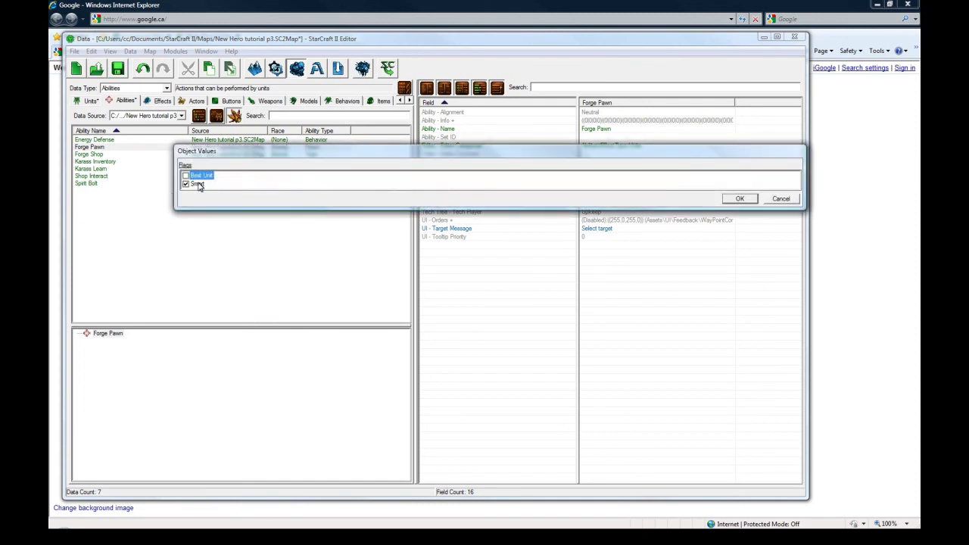
pyautogui.click(740, 199)
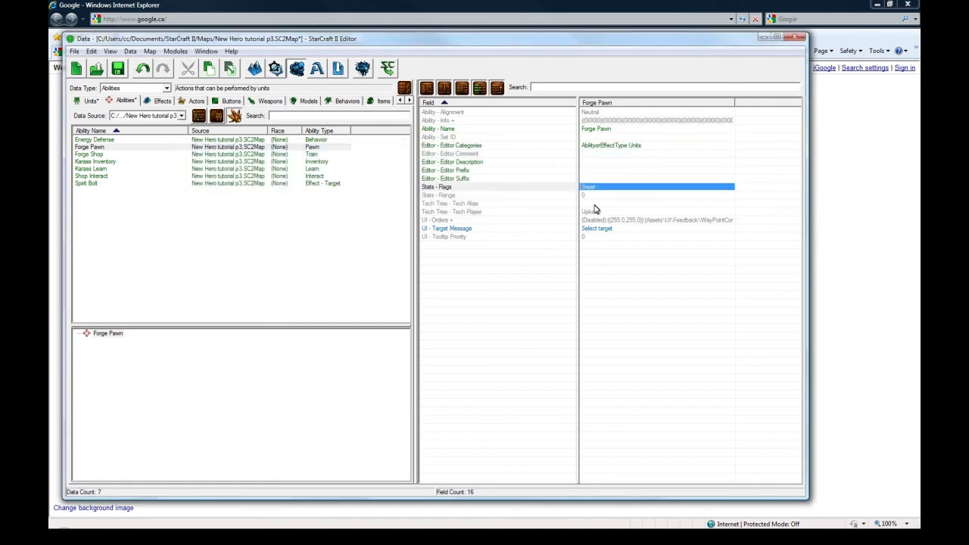
# Try a Stats - Range value of 250 for Forge Pawn.
pyautogui.doubleClick(591, 196)
pyautogui.write('250')
pyautogui.press('Return')
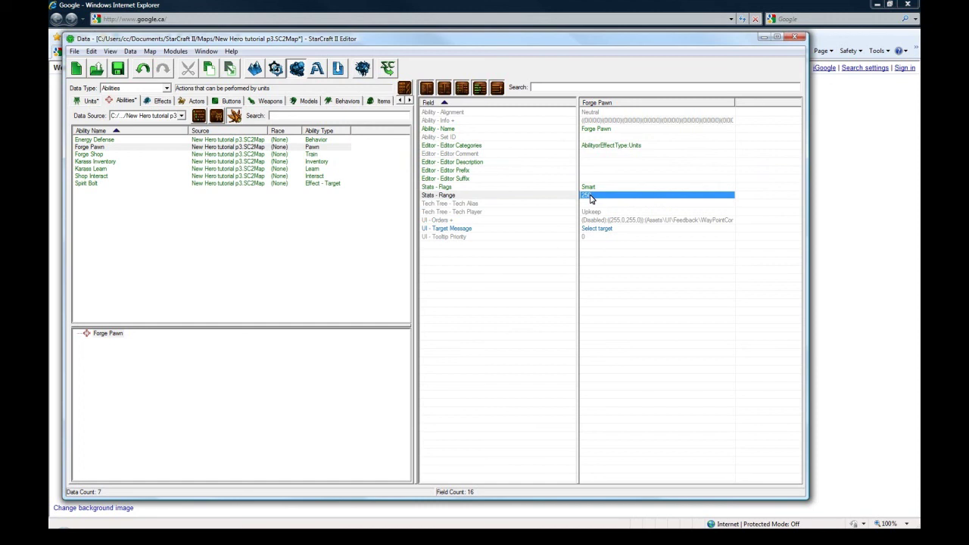
# Set Forge Pawn's Stats - Range to 500.
pyautogui.doubleClick(590, 197)
pyautogui.write('500')
pyautogui.press('Return')
pyautogui.click(586, 203)
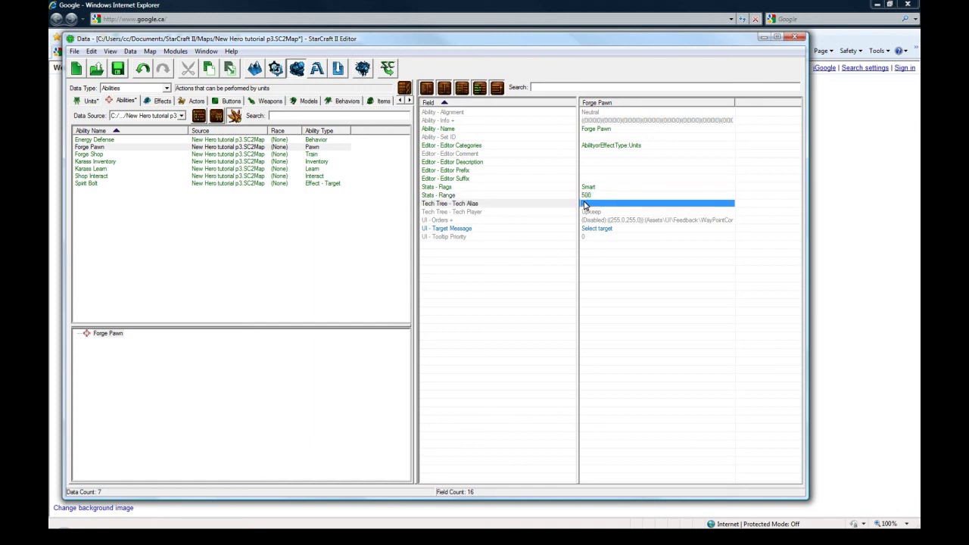
pyautogui.click(592, 195)
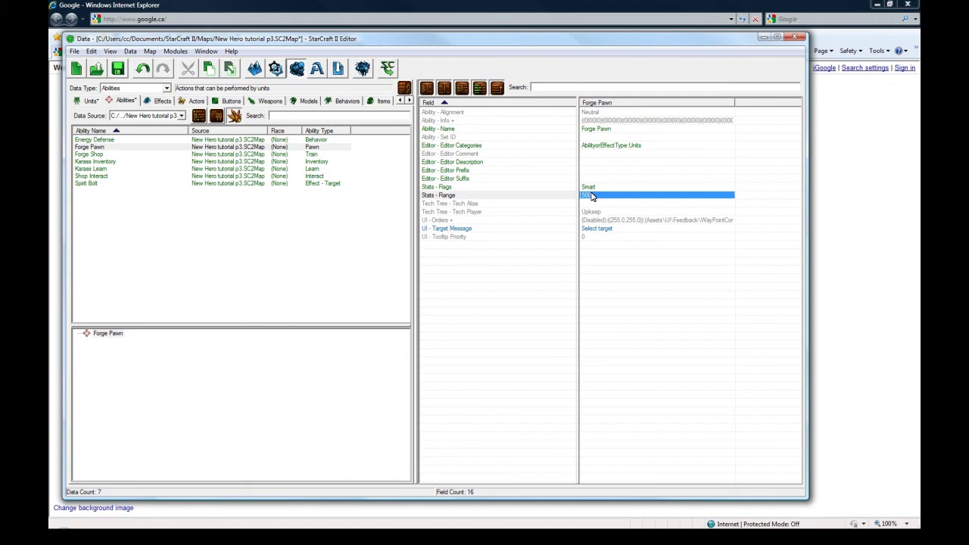
pyautogui.click(599, 189)
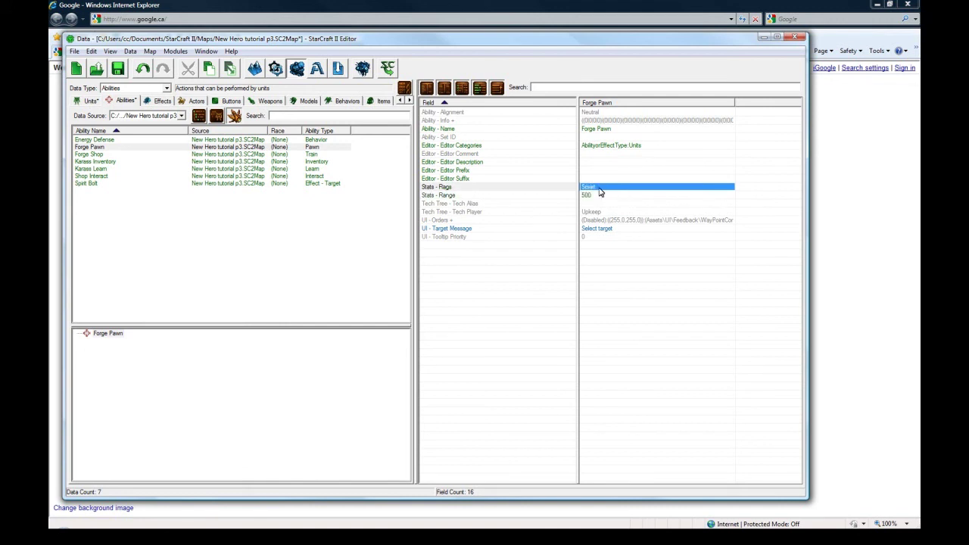